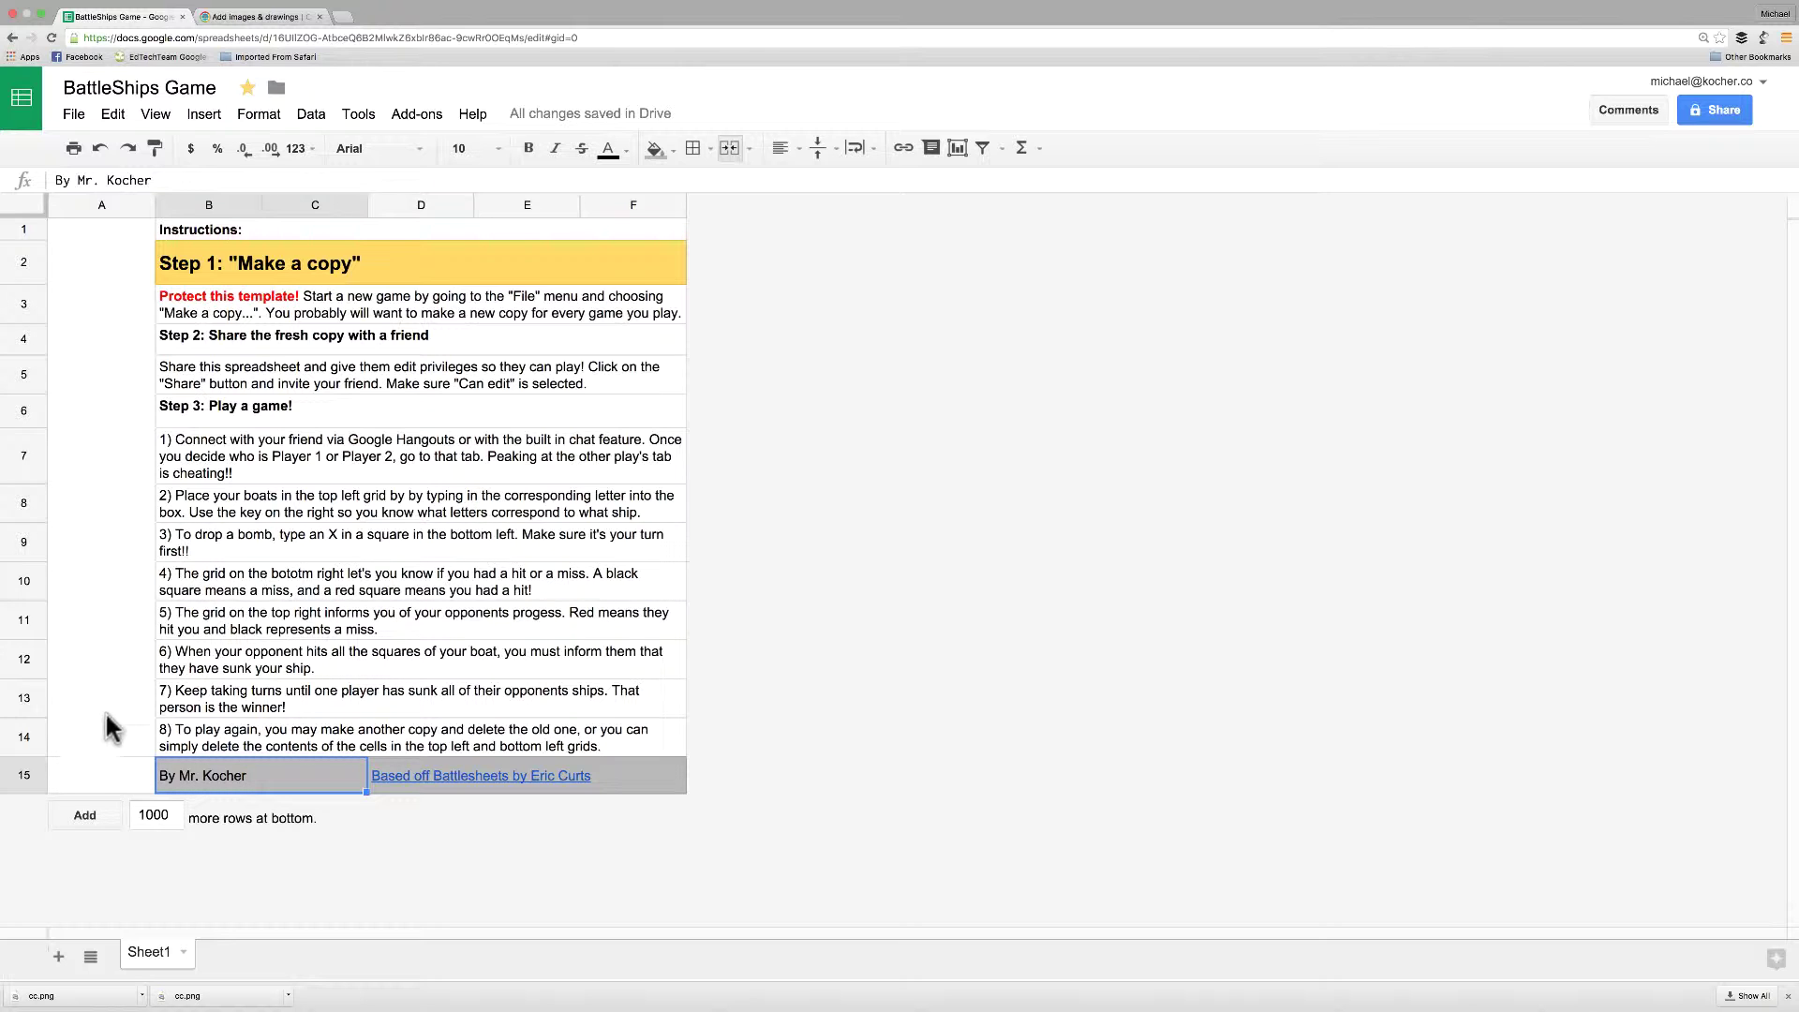
Step: Select the empty cell A15 below the instructions
click(98, 783)
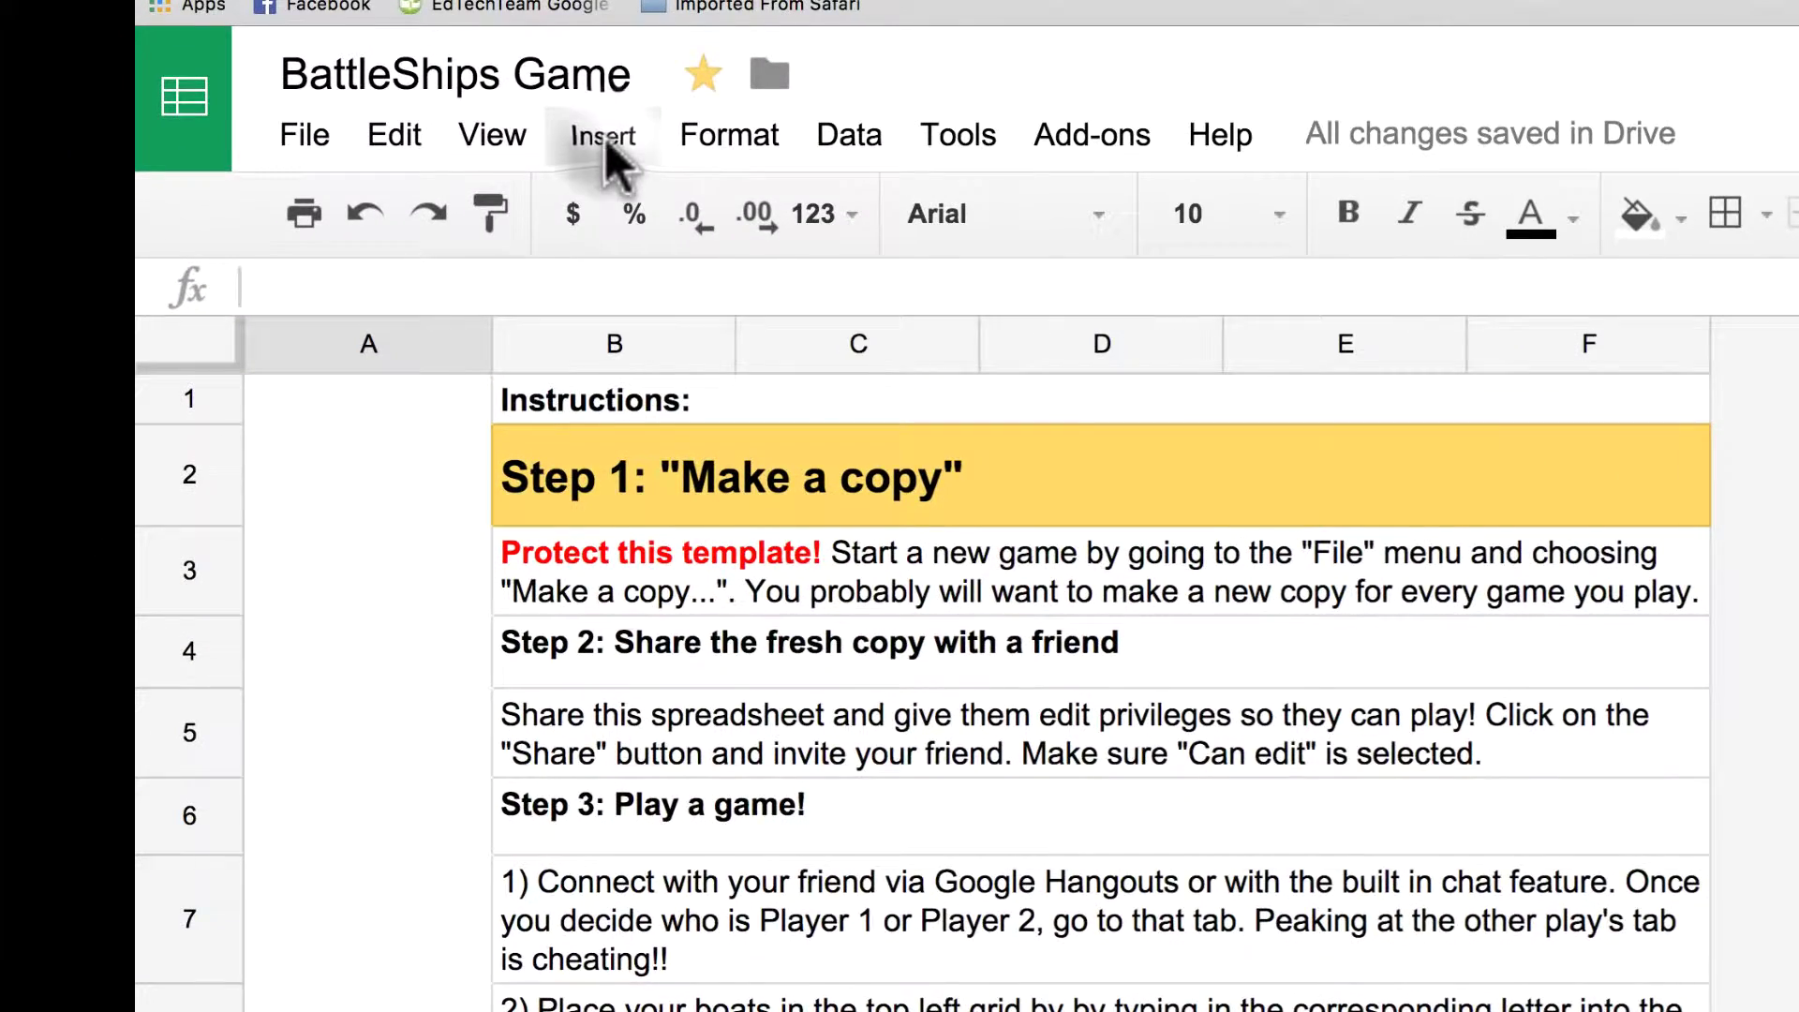
click(604, 138)
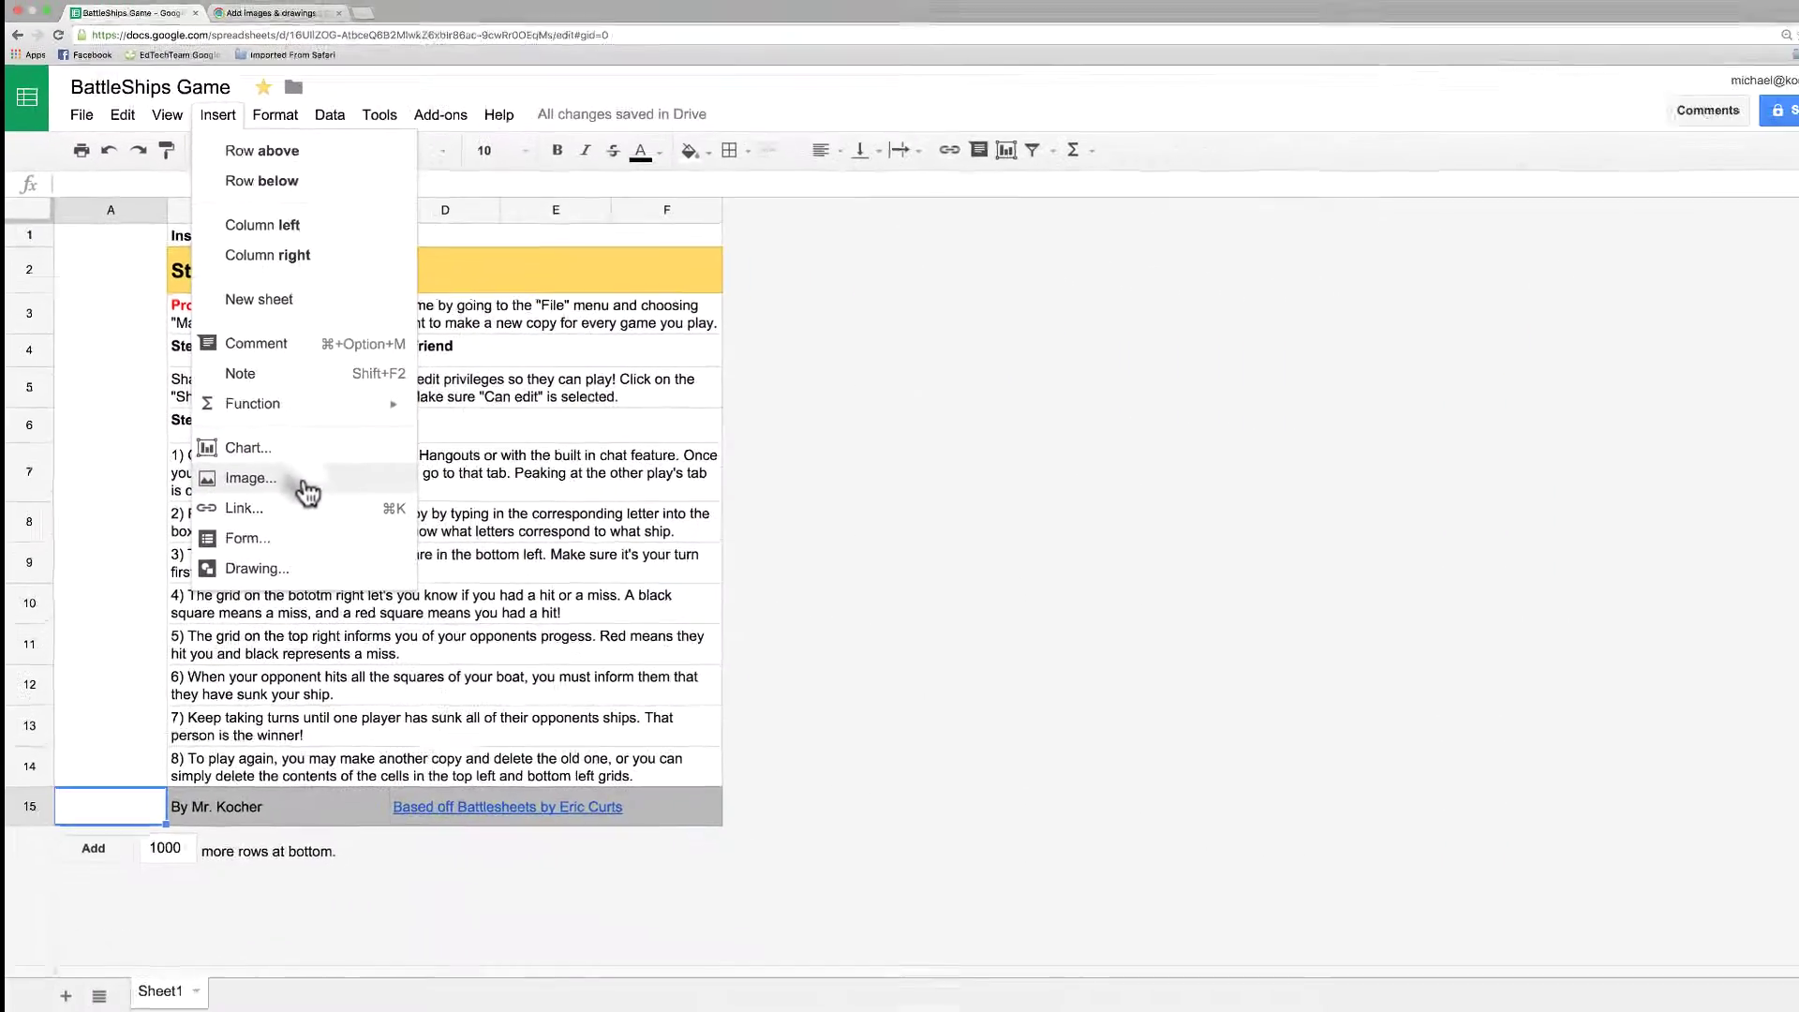
click(797, 932)
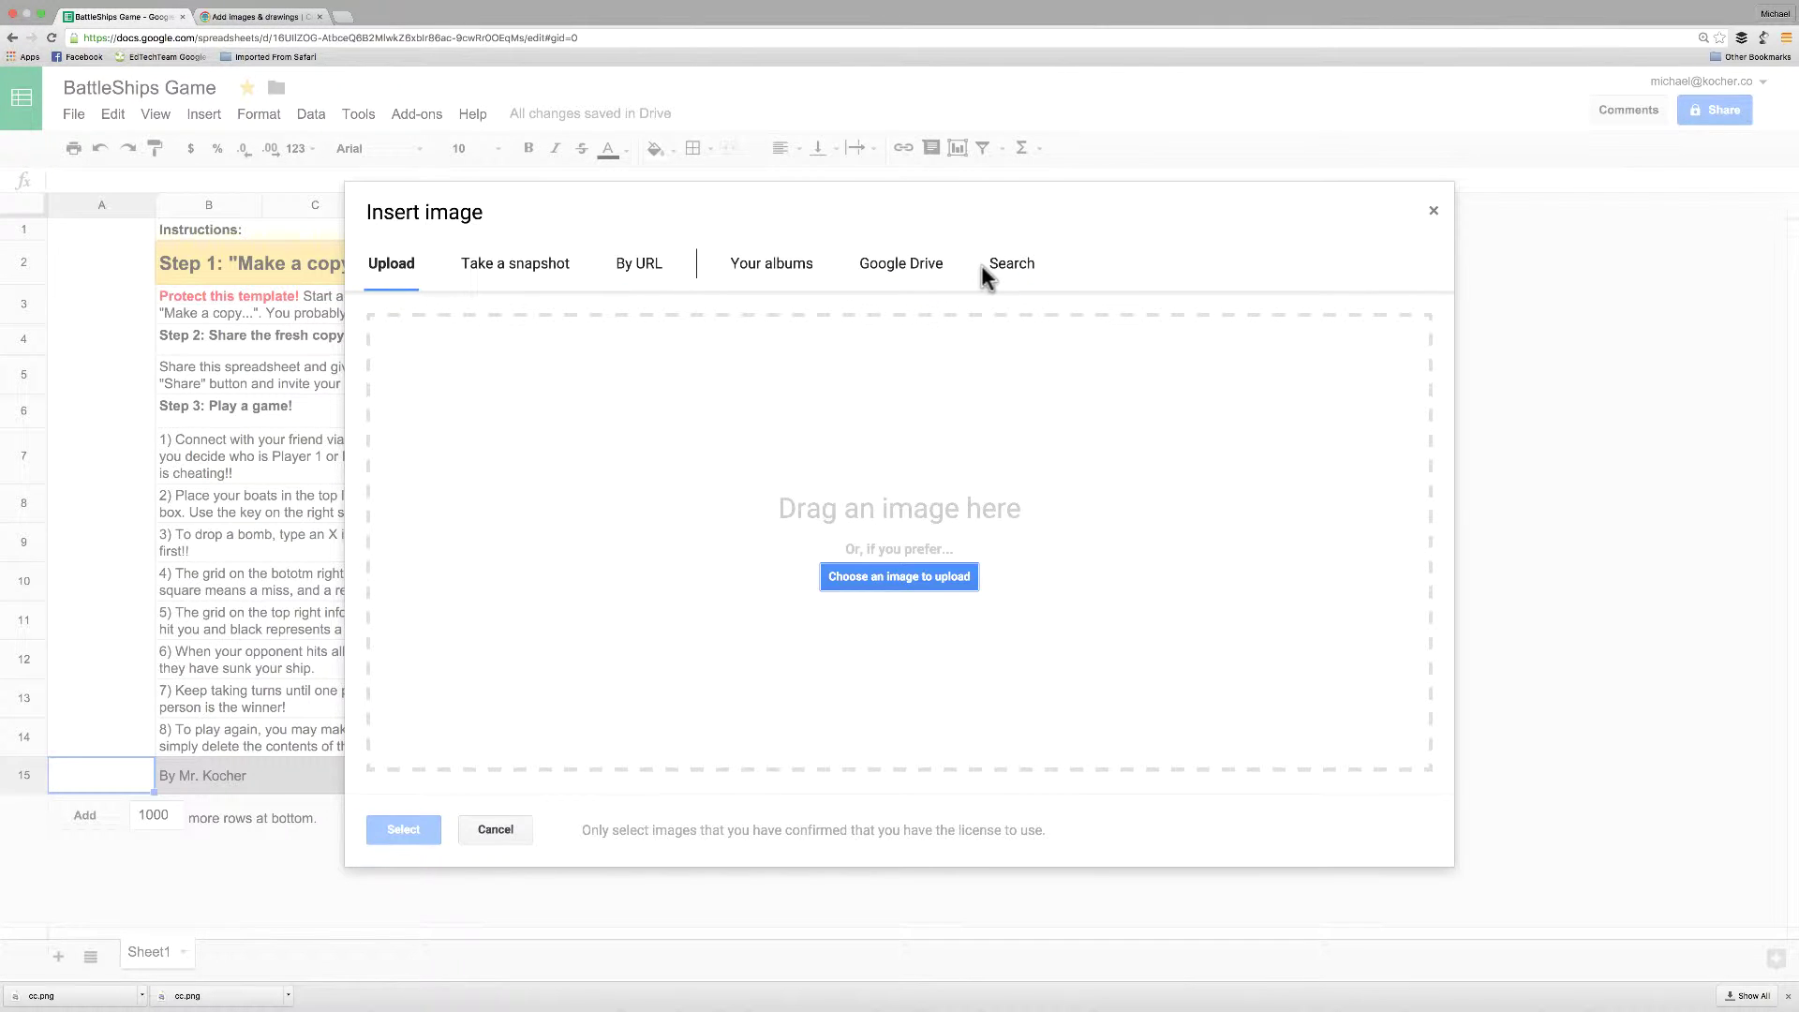
click(513, 830)
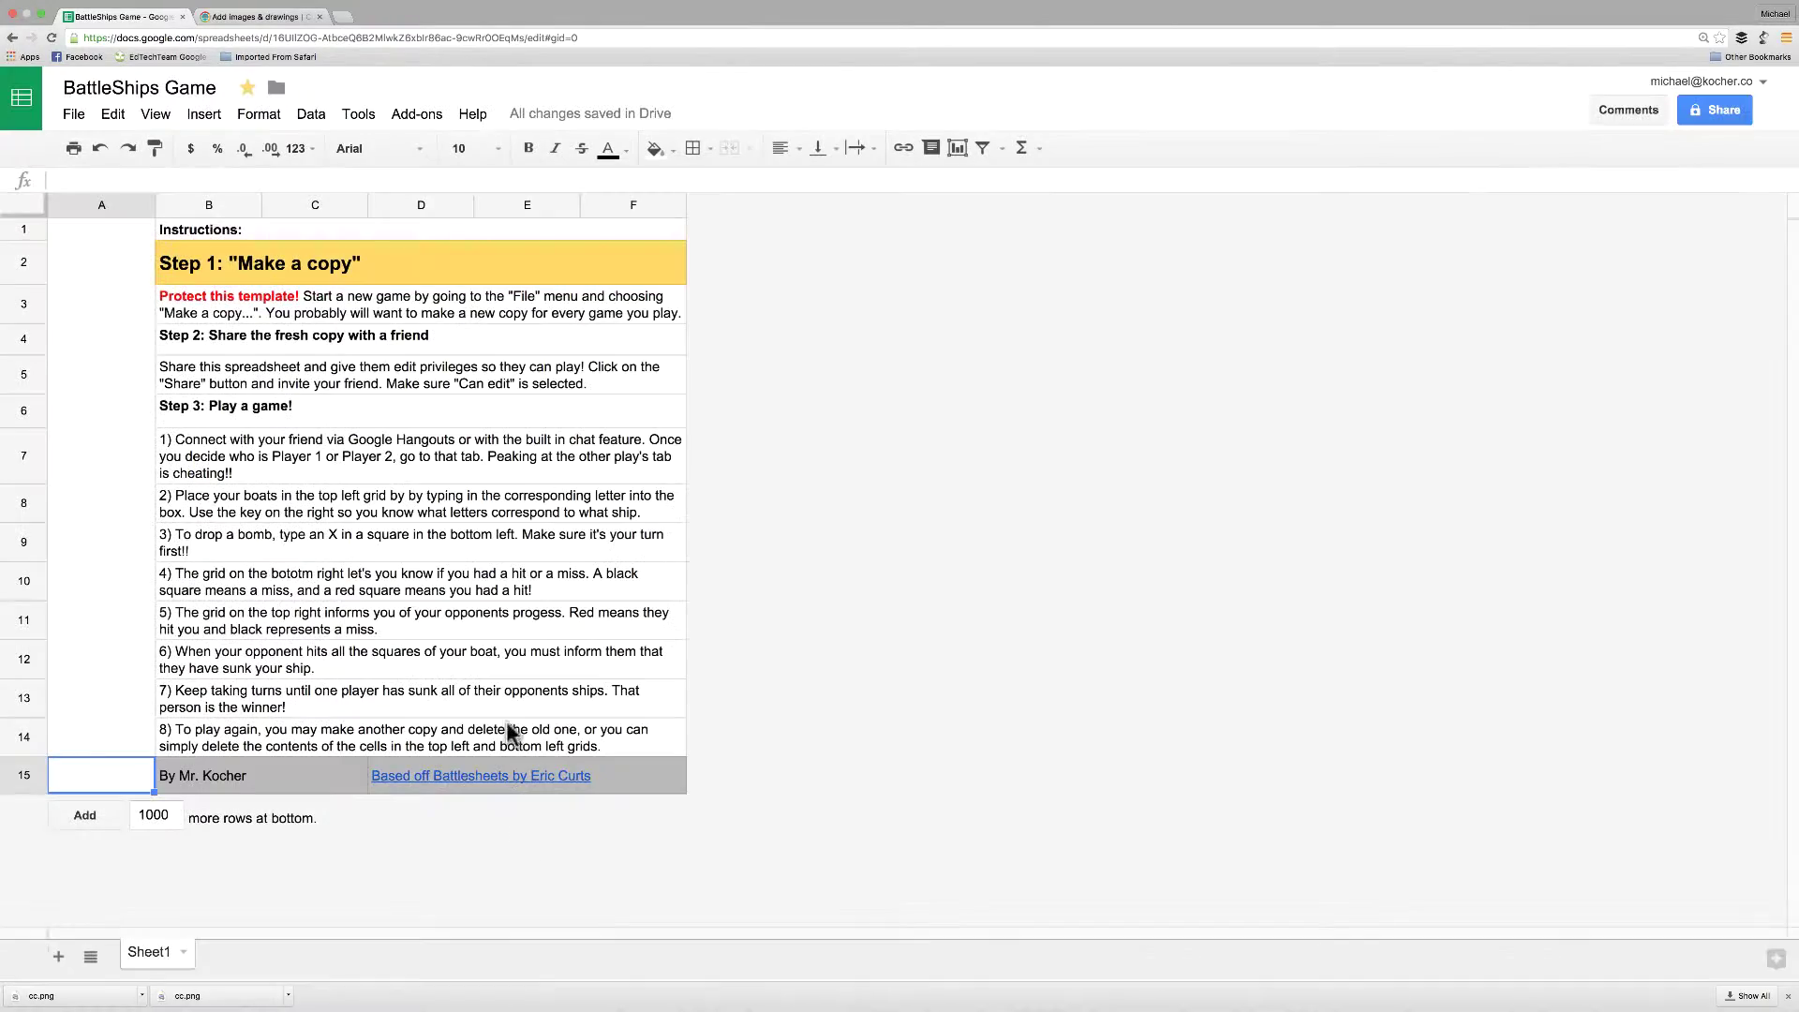
Step: Begin the formula =image( in A15, then go to the Chrome Academy lesson page
click(128, 178)
text(=ima)
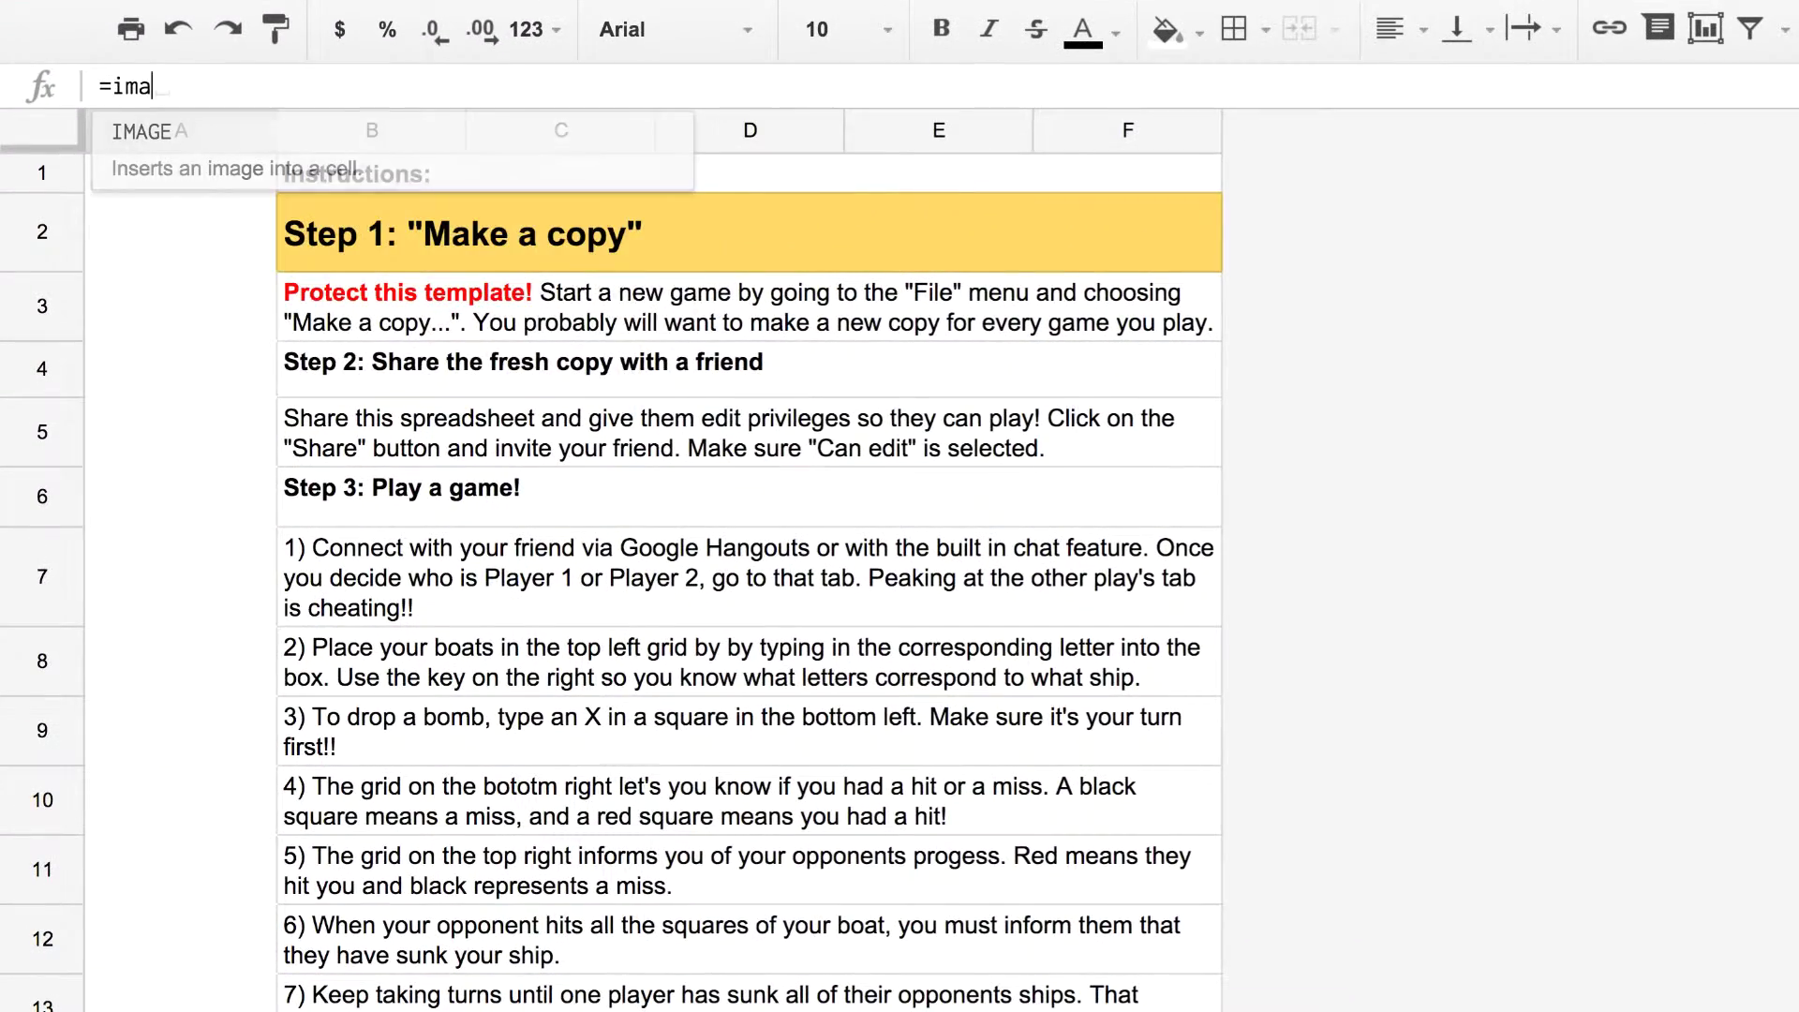
text(ge()
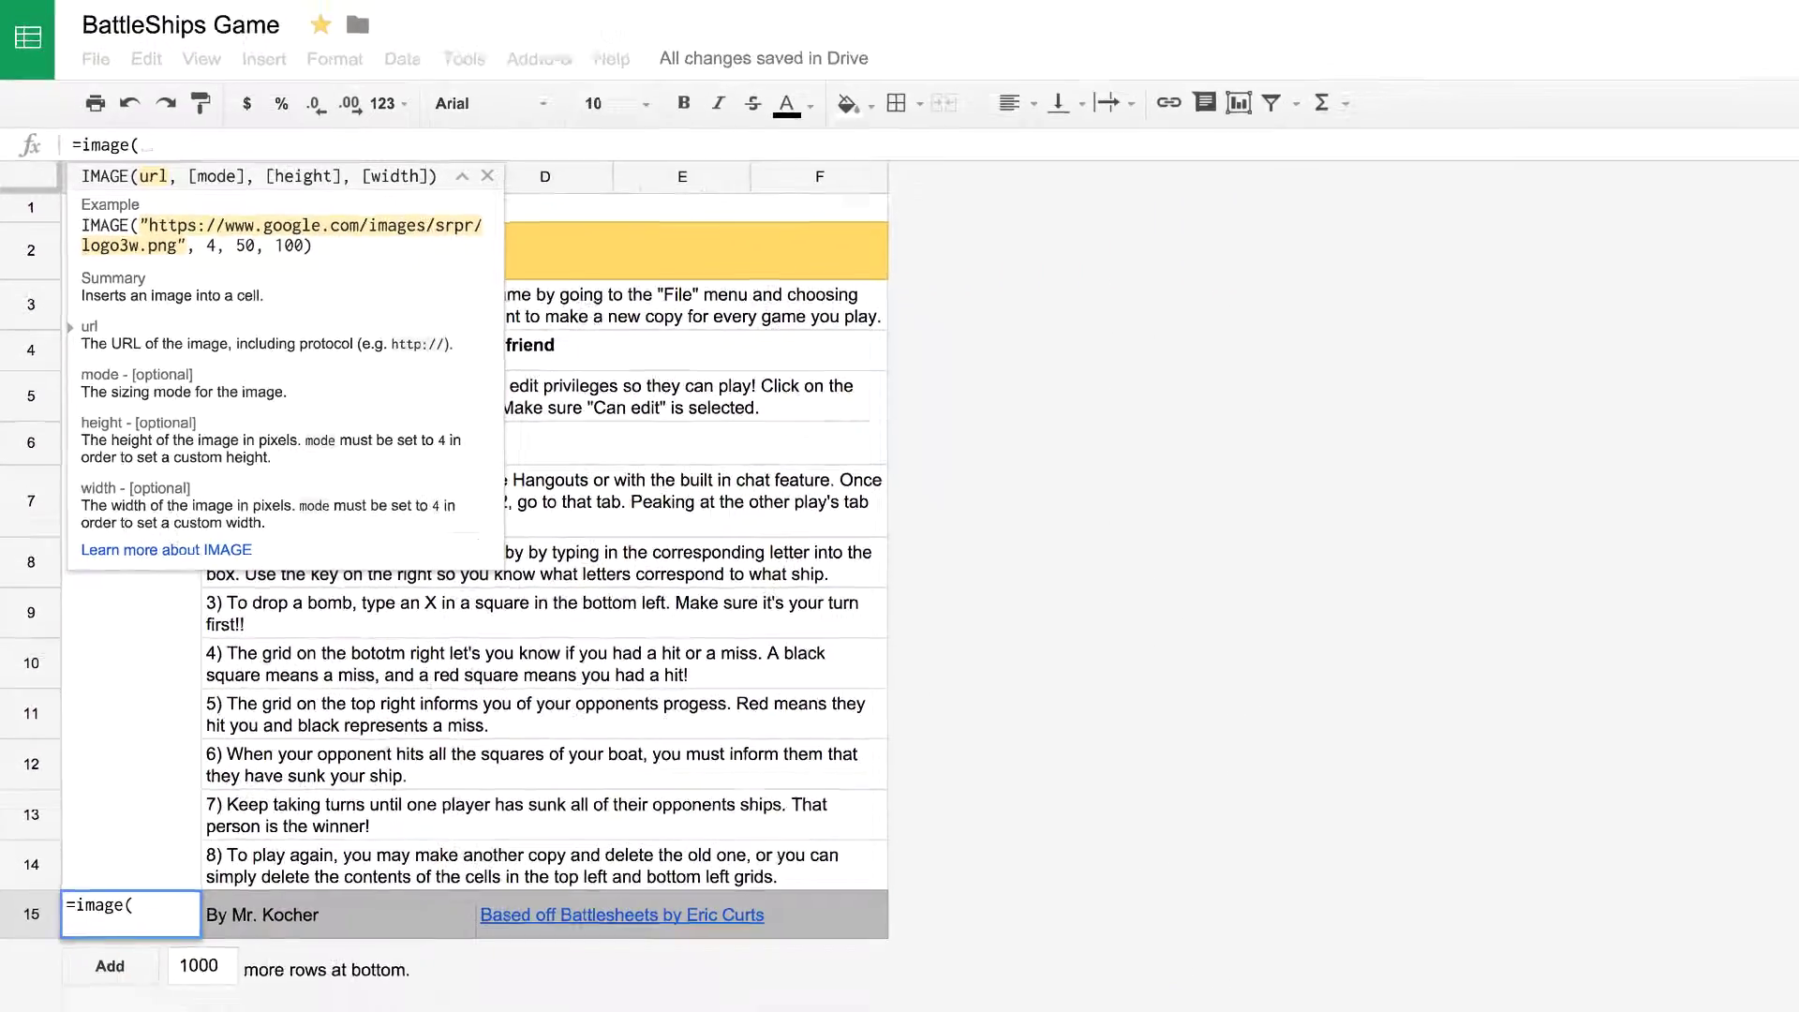
click(259, 19)
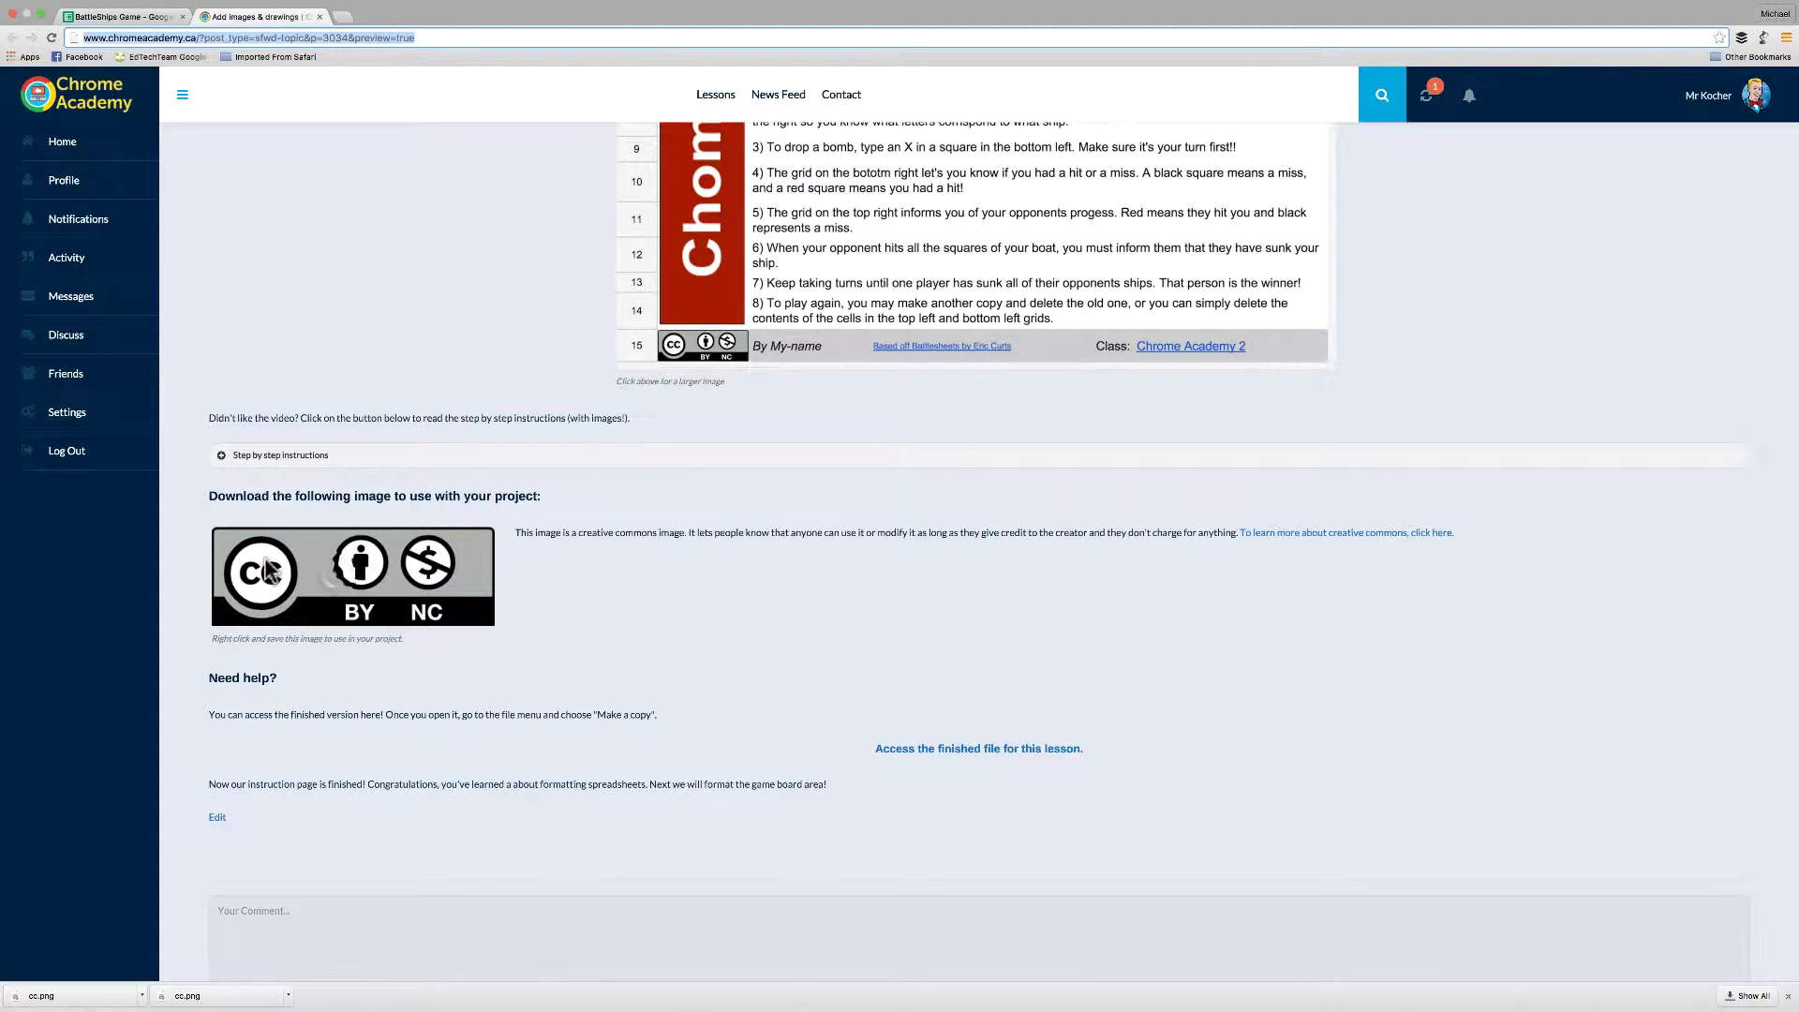
Step: Copy the web address of the CC BY-NC licence image on the lesson page
right_click(339, 572)
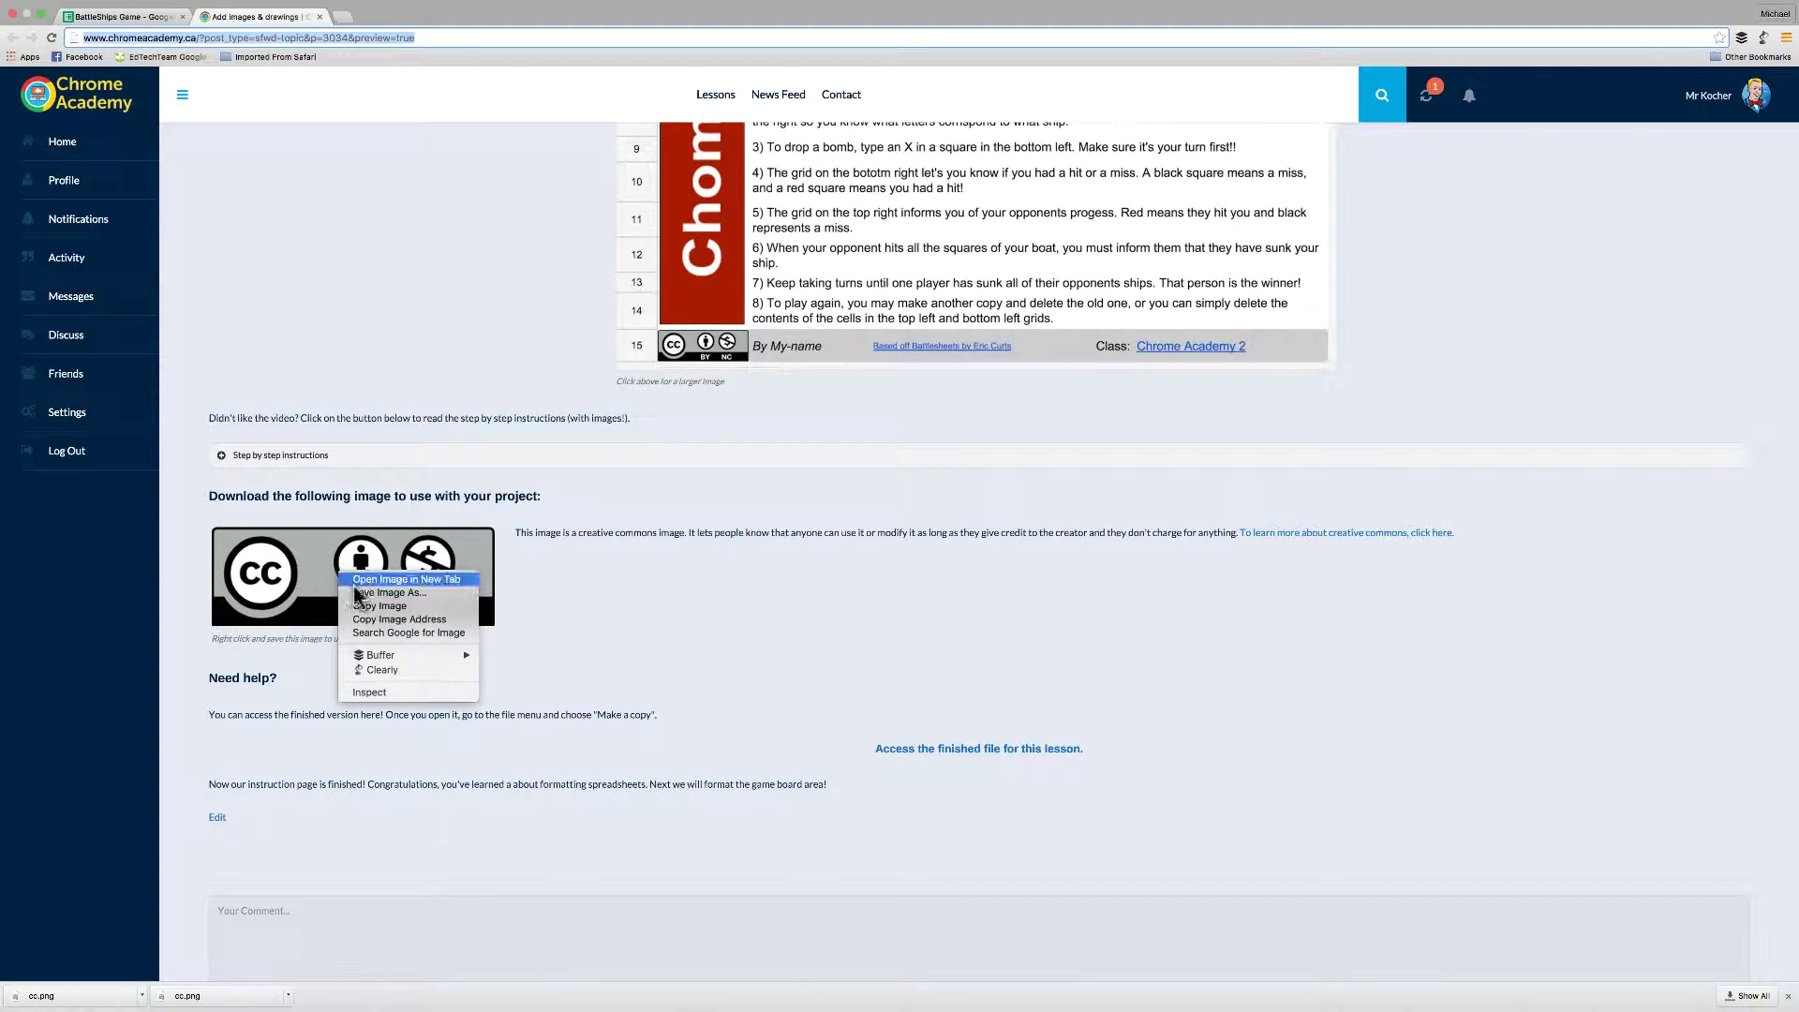
click(414, 619)
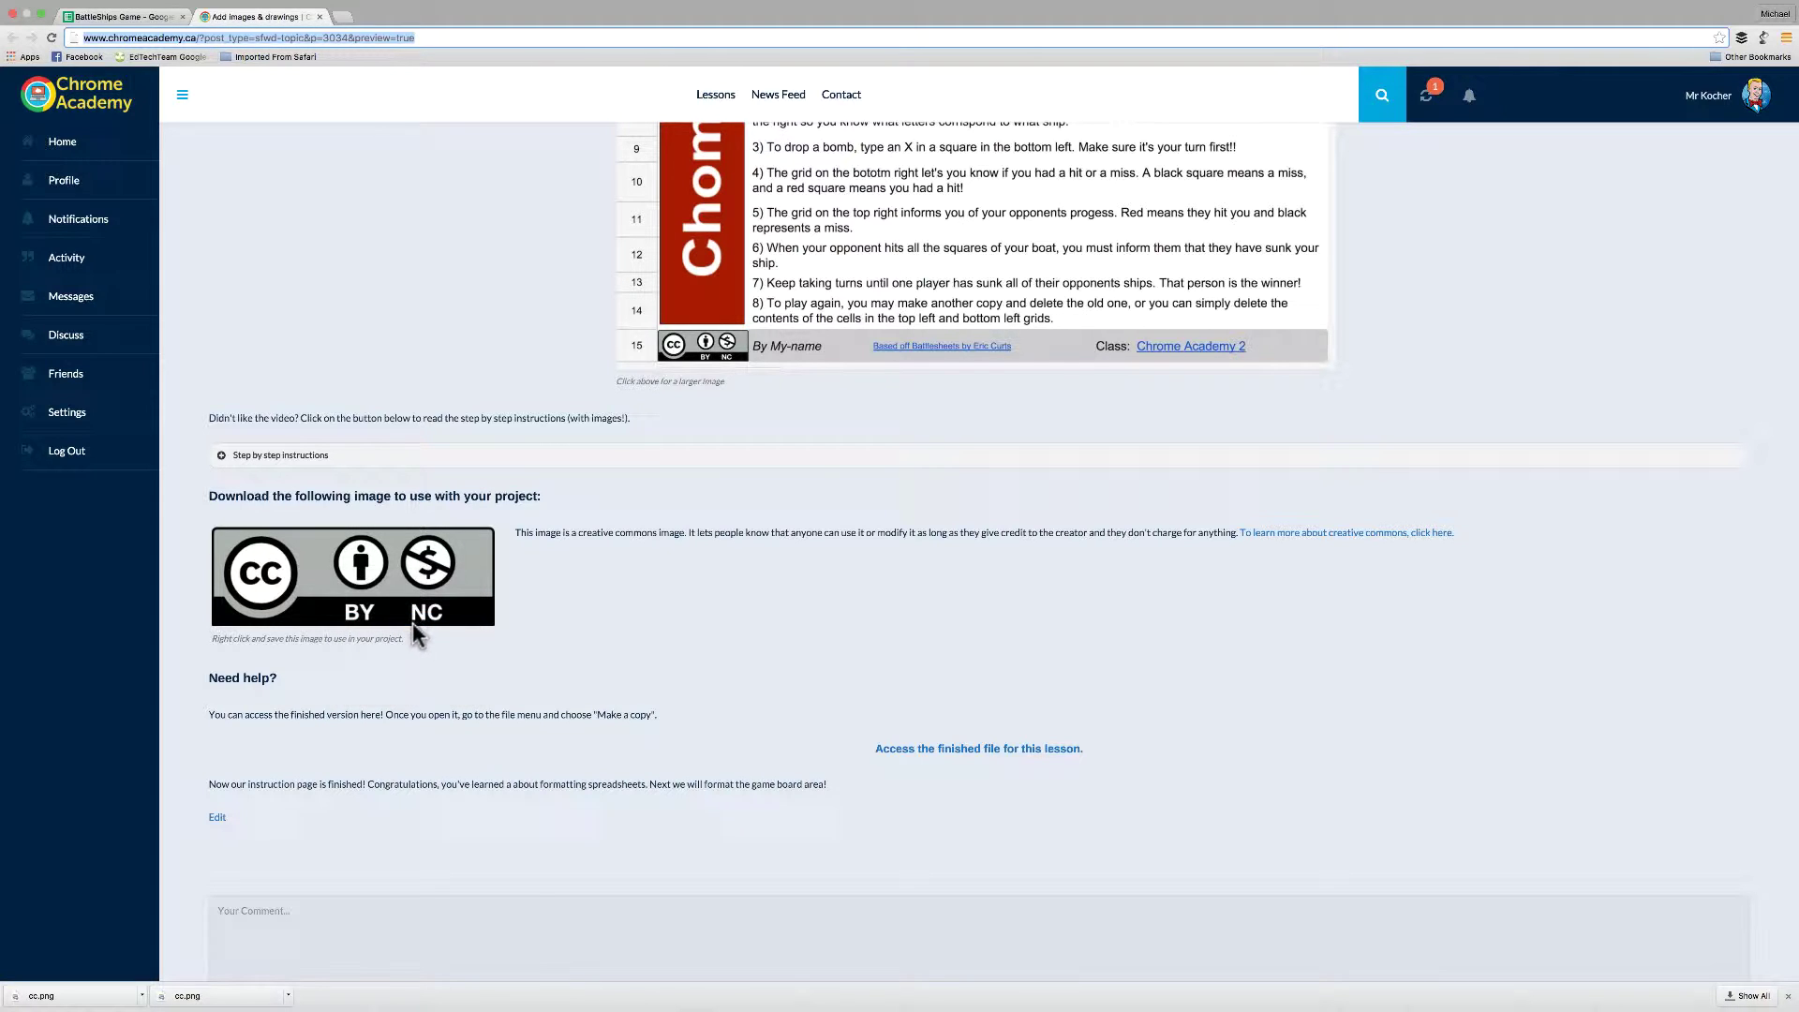
Step: Complete A15's formula as =image("<copied CC image URL>",2) so the licence image appears
click(114, 16)
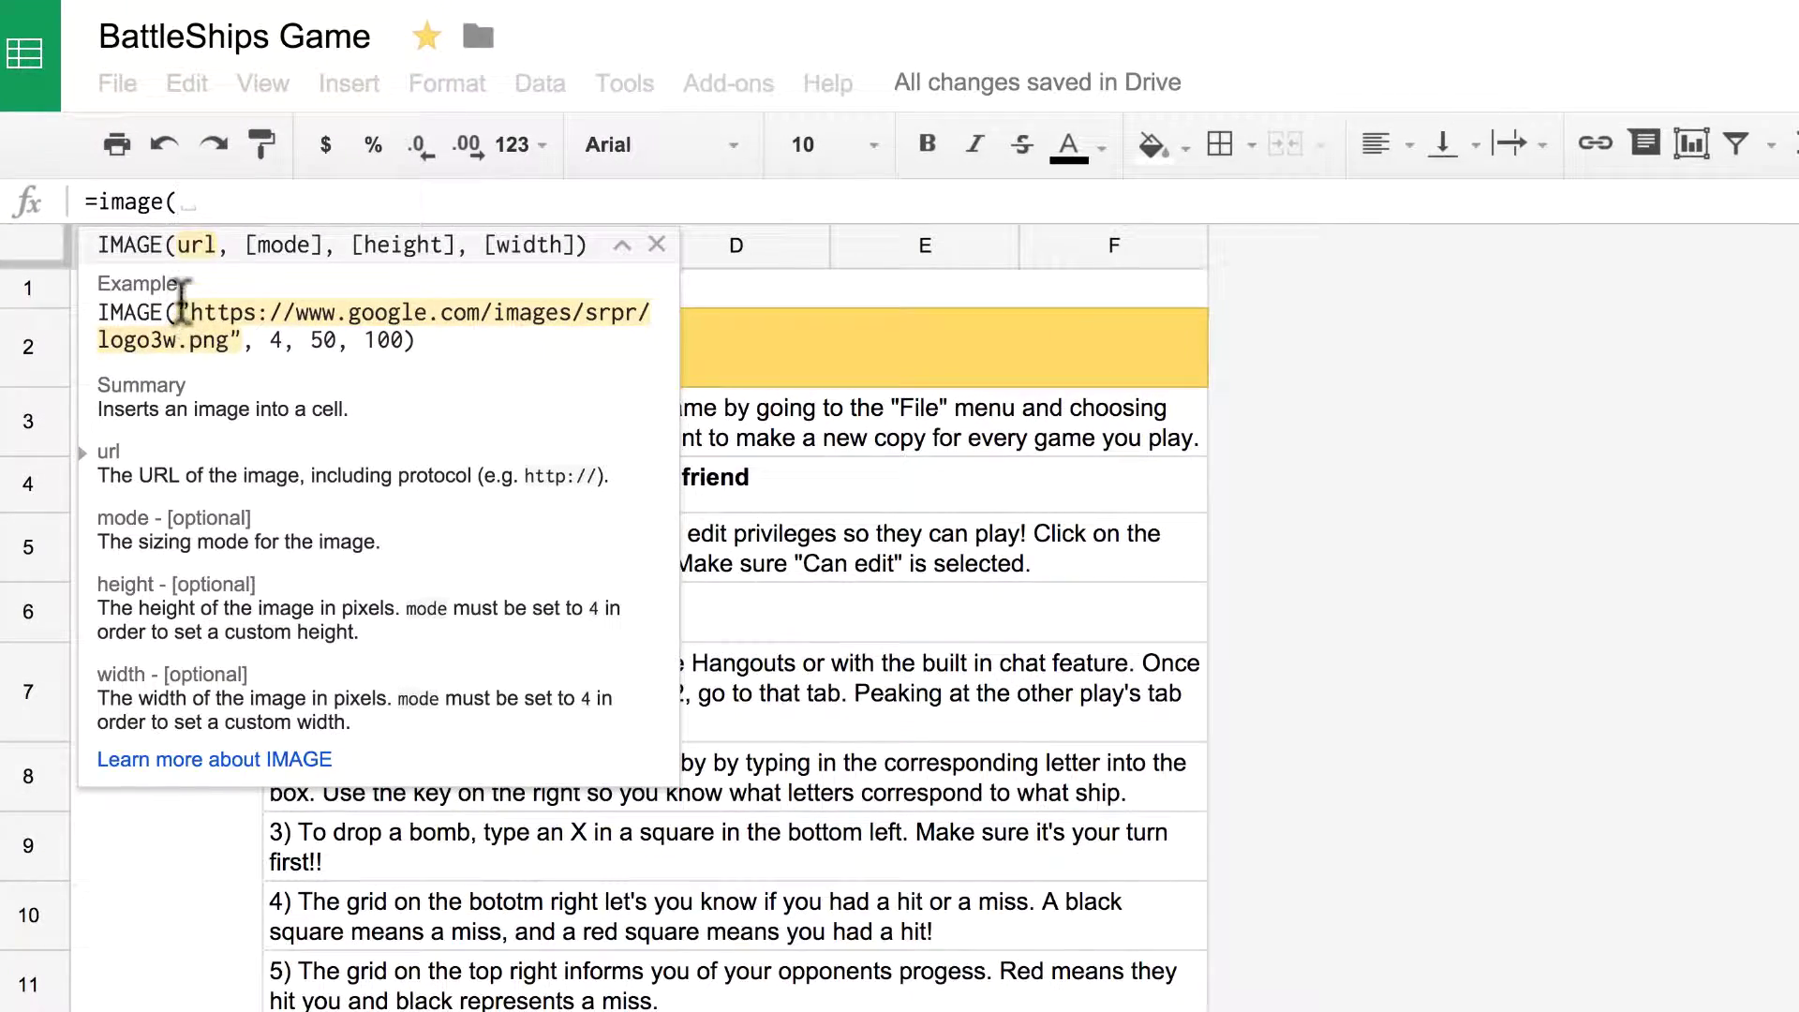
text(")
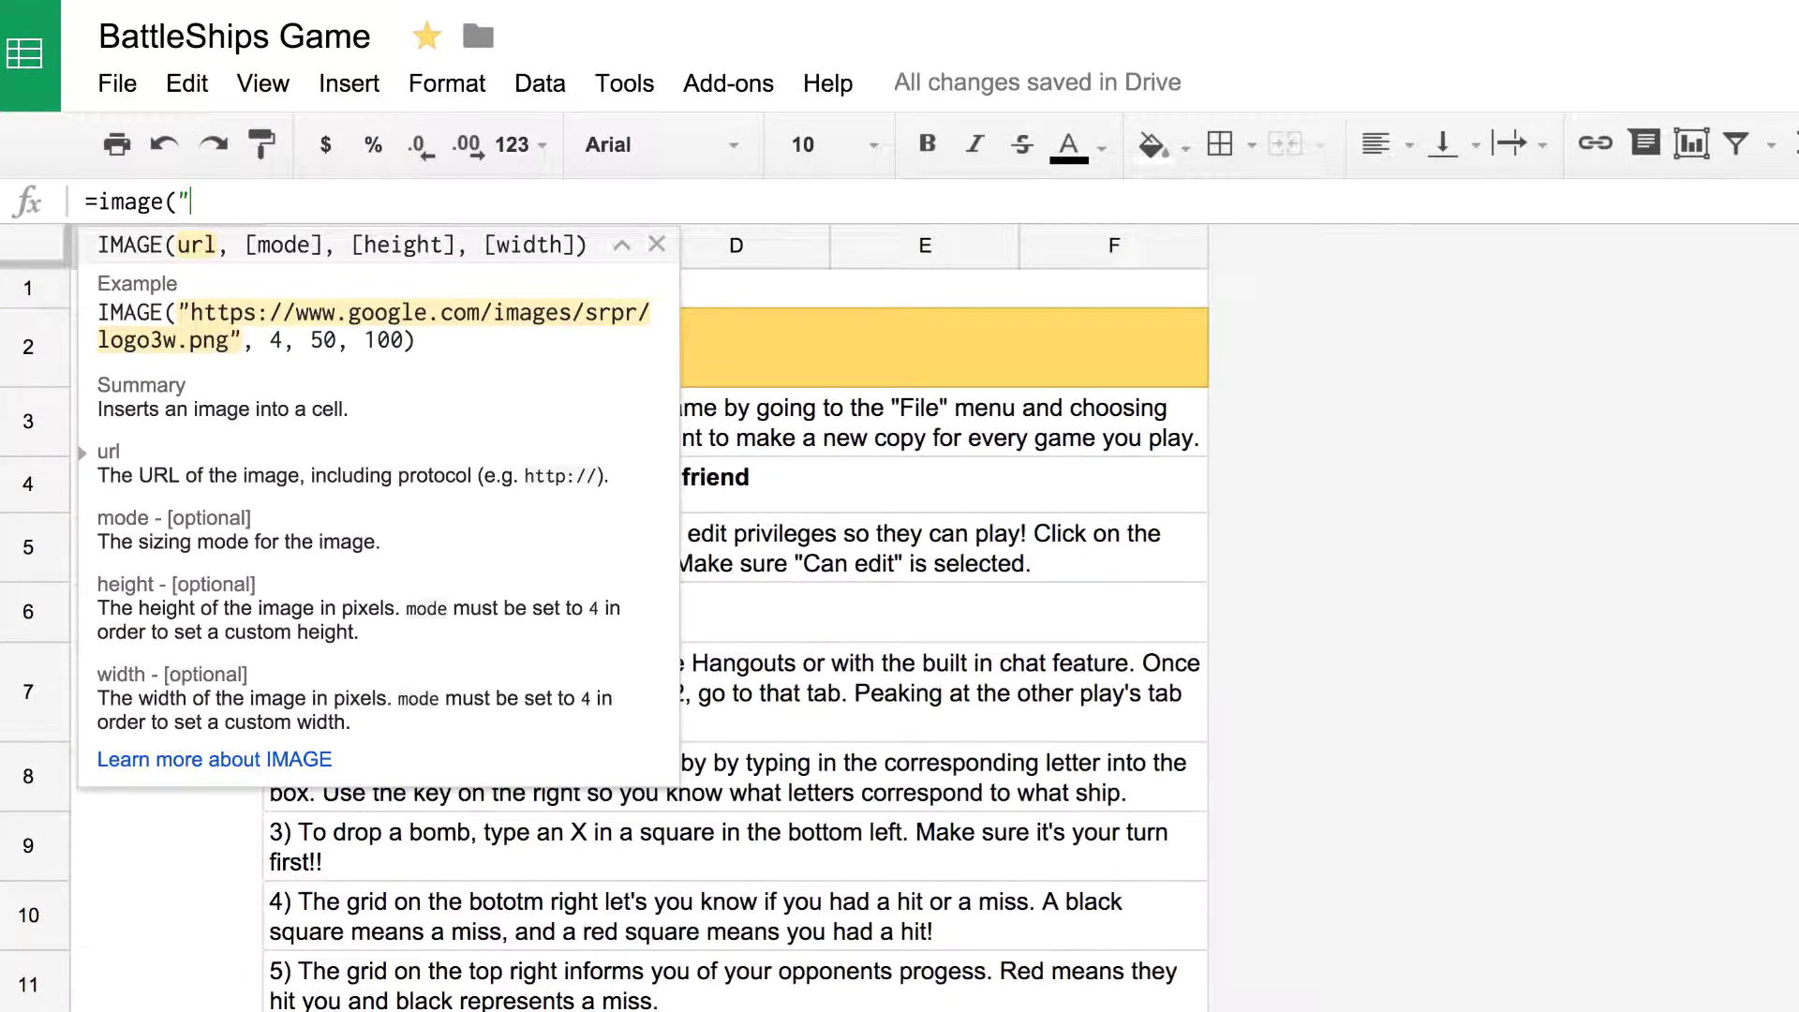
key(ctrl+v)
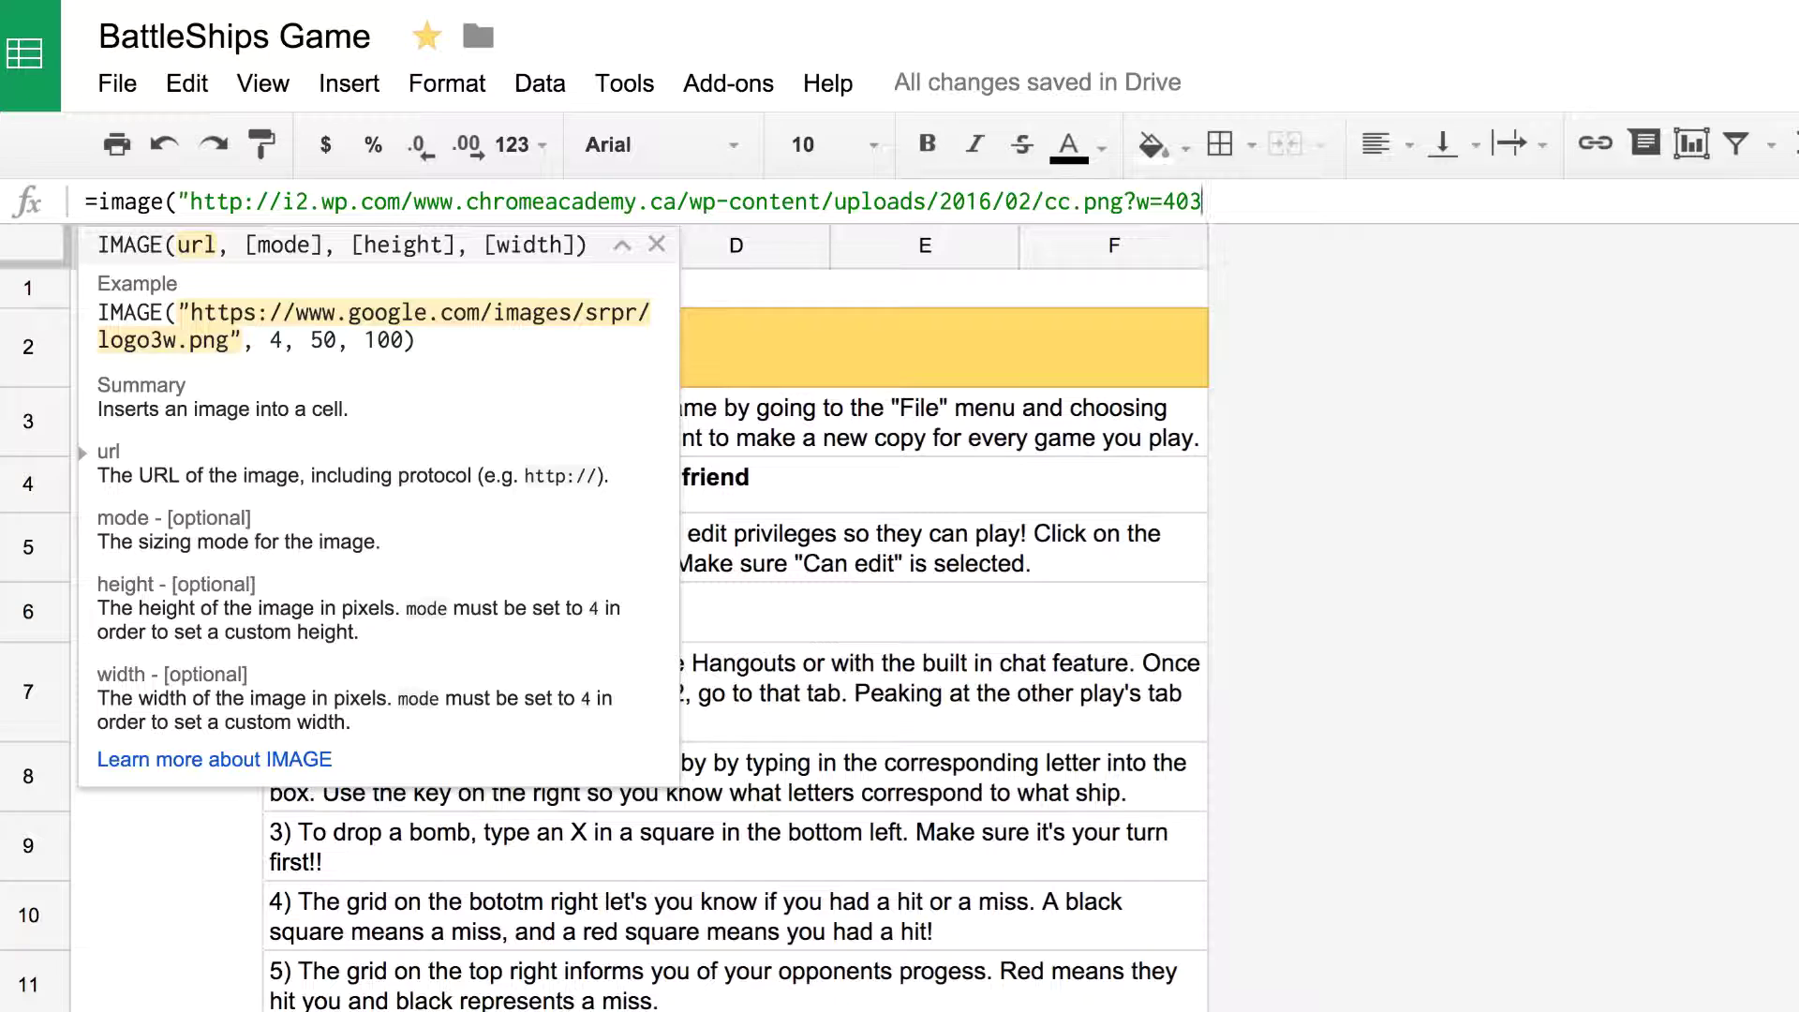
text(,)
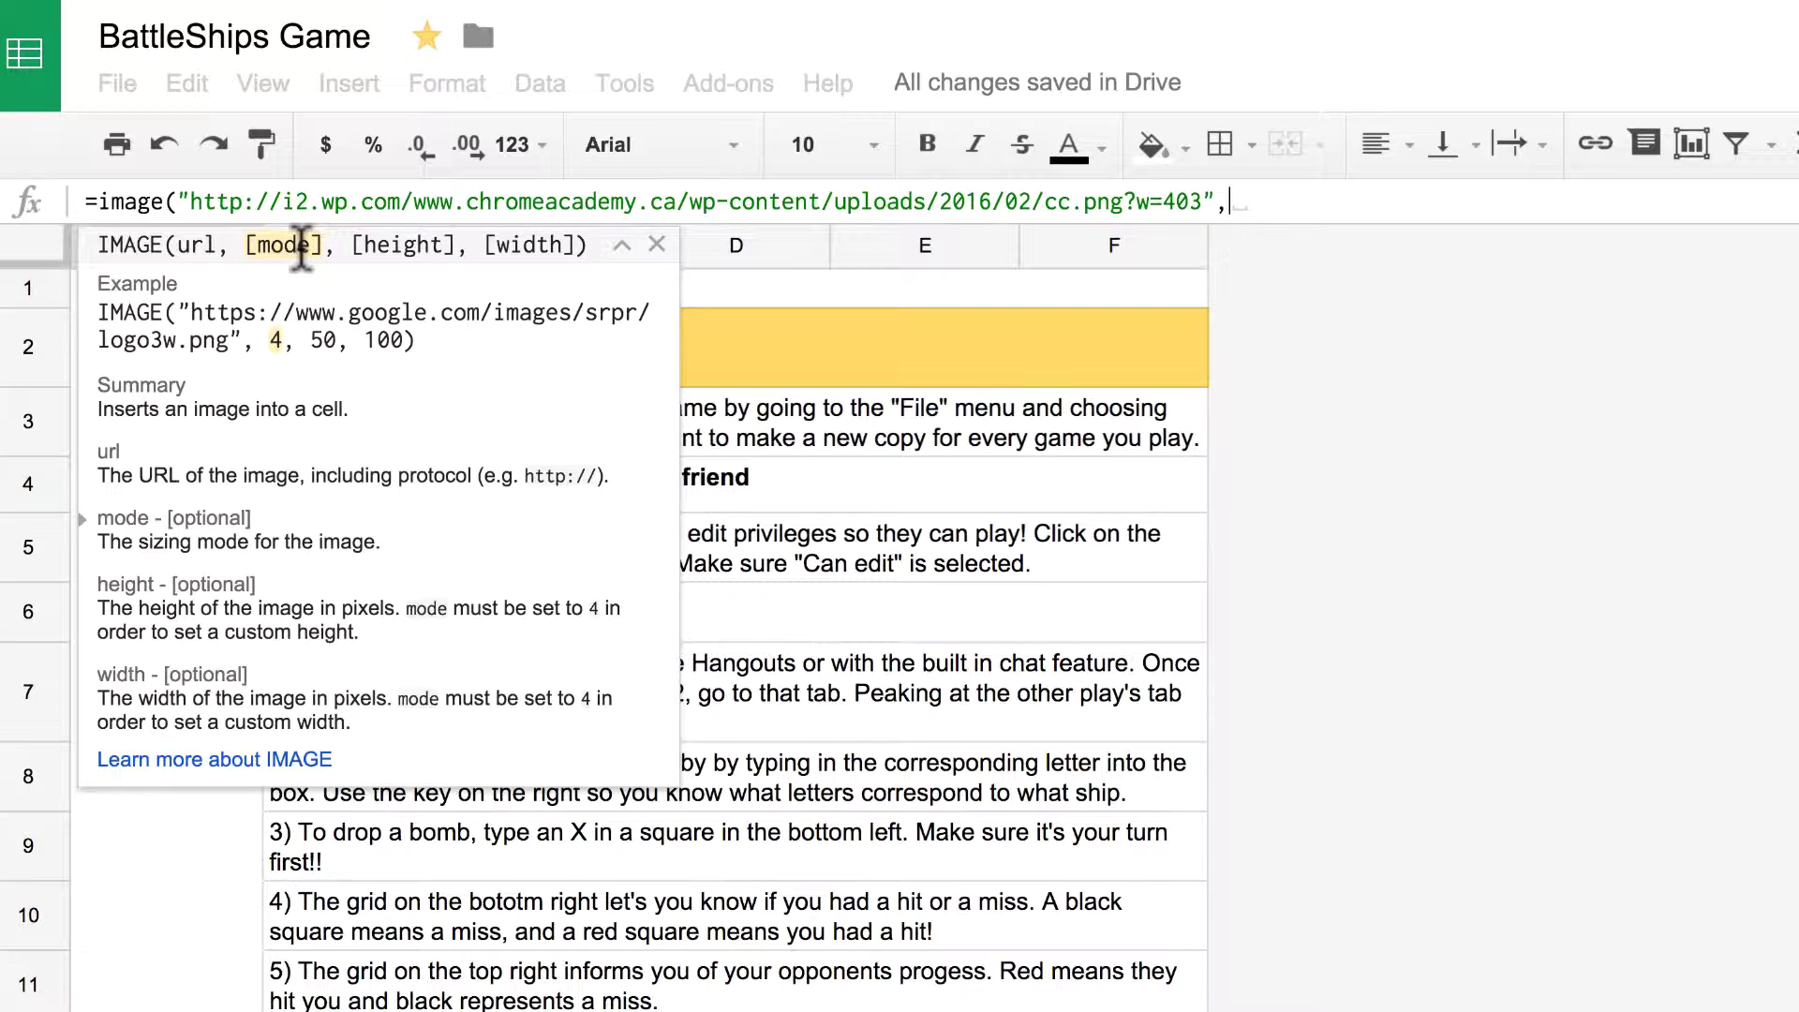
text(2)
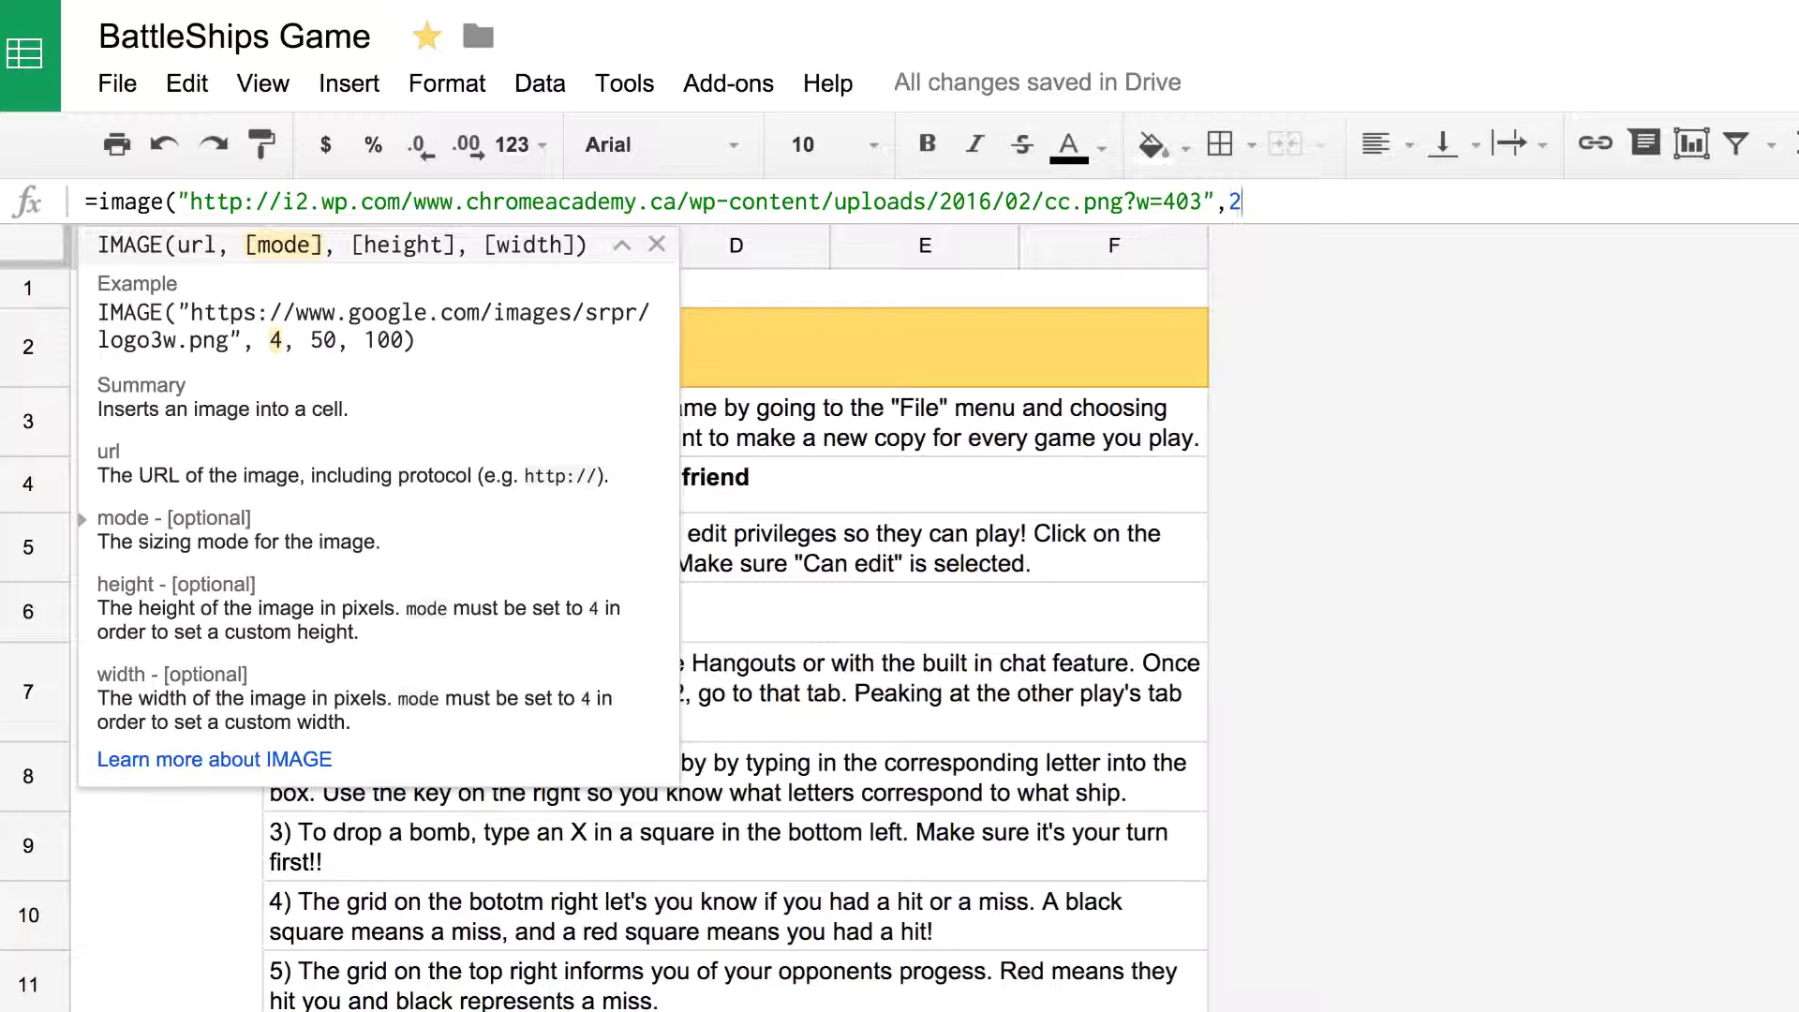
key(Return)
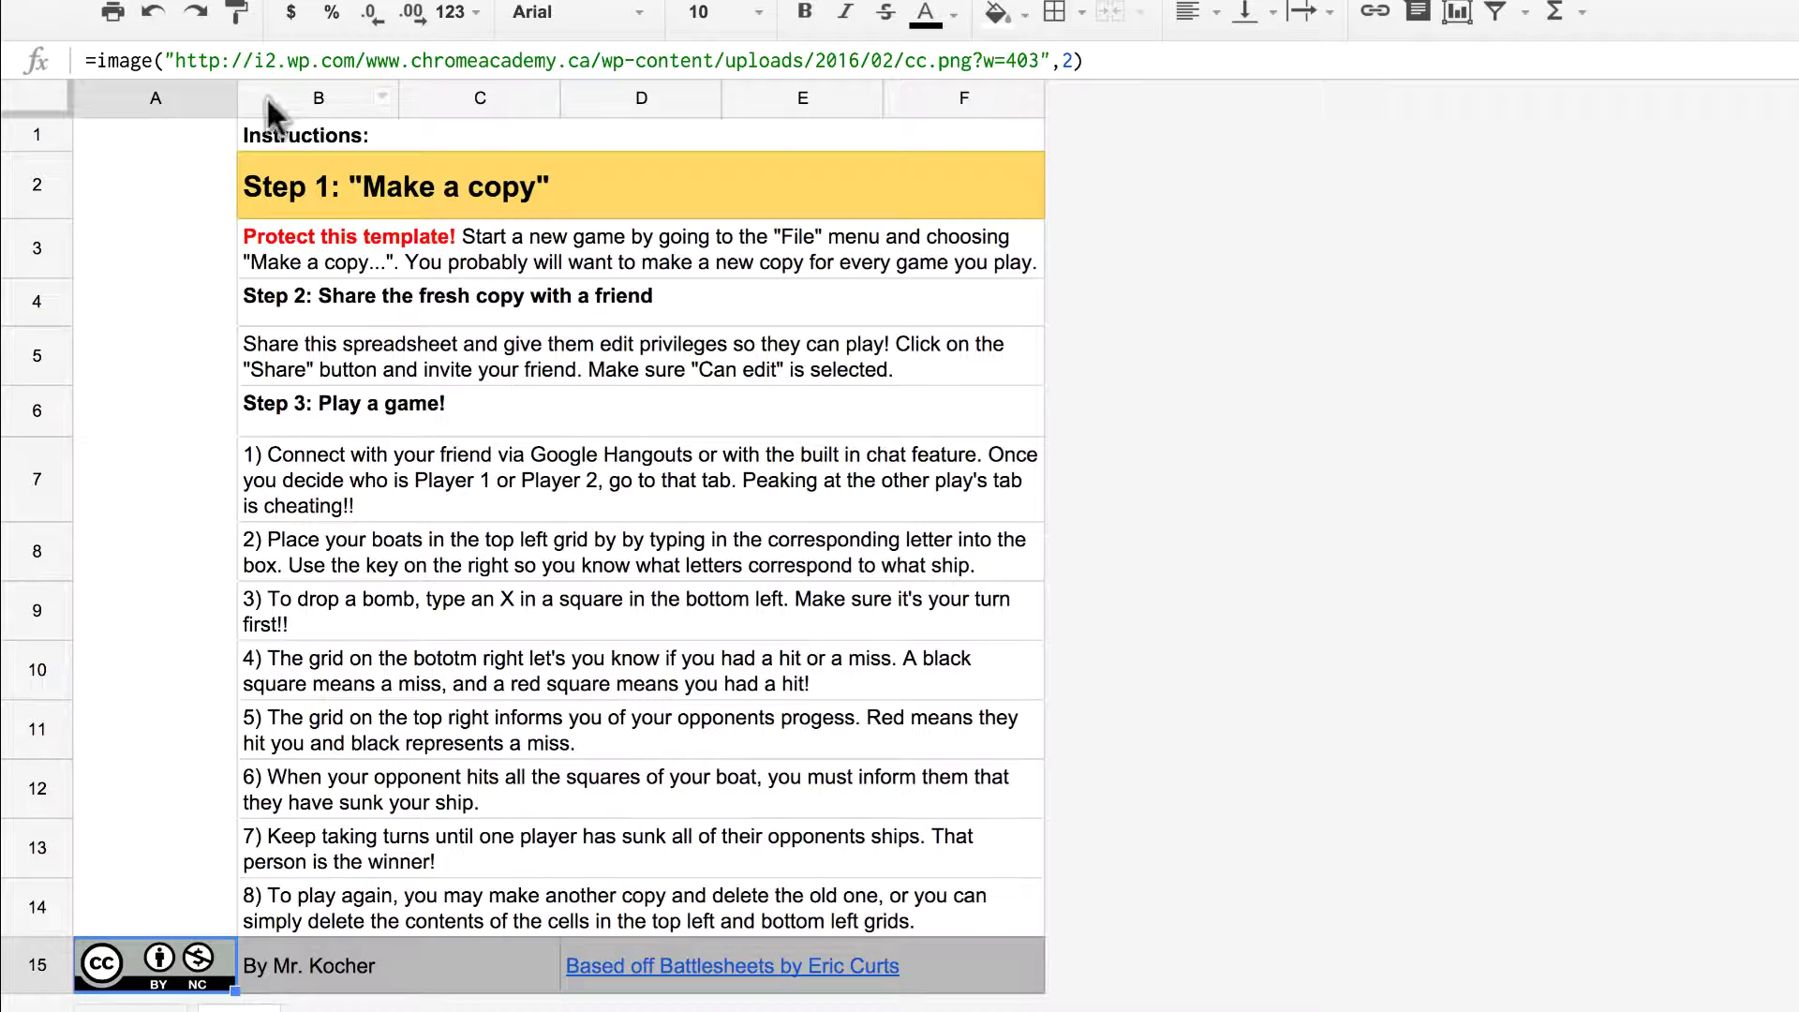
Step: Widen column A around the image, testing sizing mode 1 before restoring mode 2
mouse_move(237, 98)
mouse_down()
mouse_move(268, 98)
mouse_move(246, 98)
mouse_up()
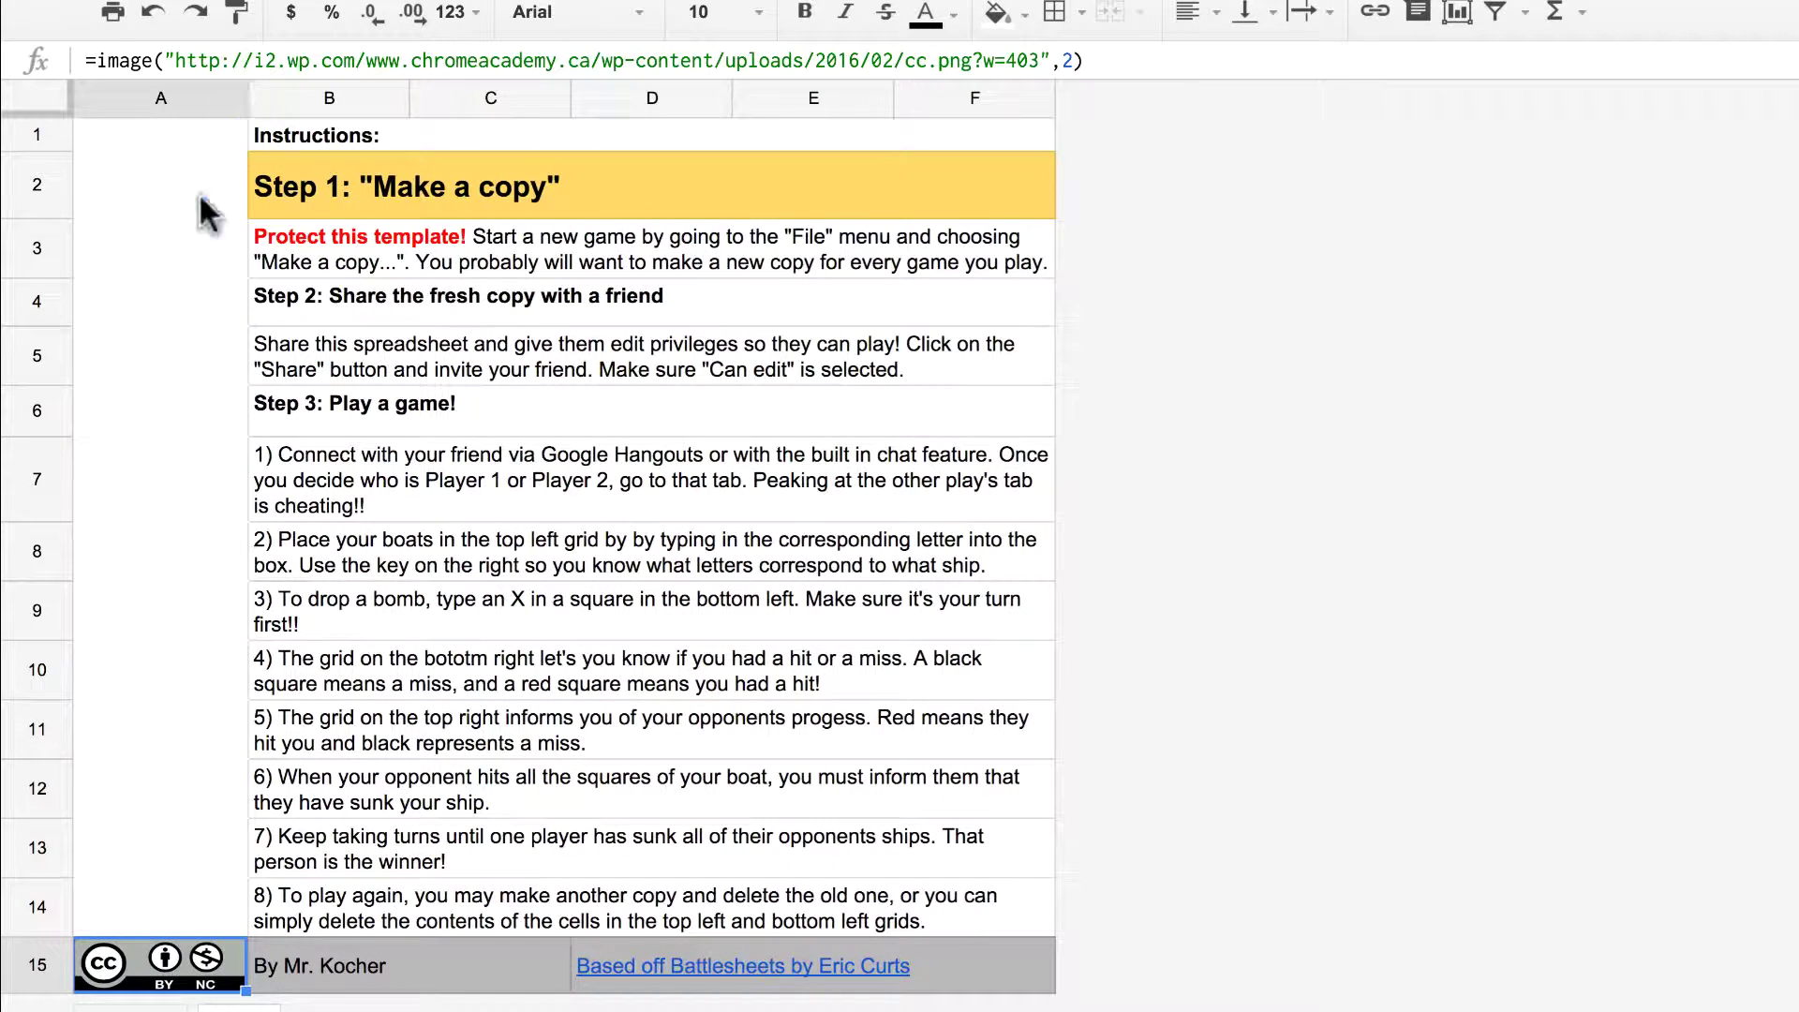
click(1070, 61)
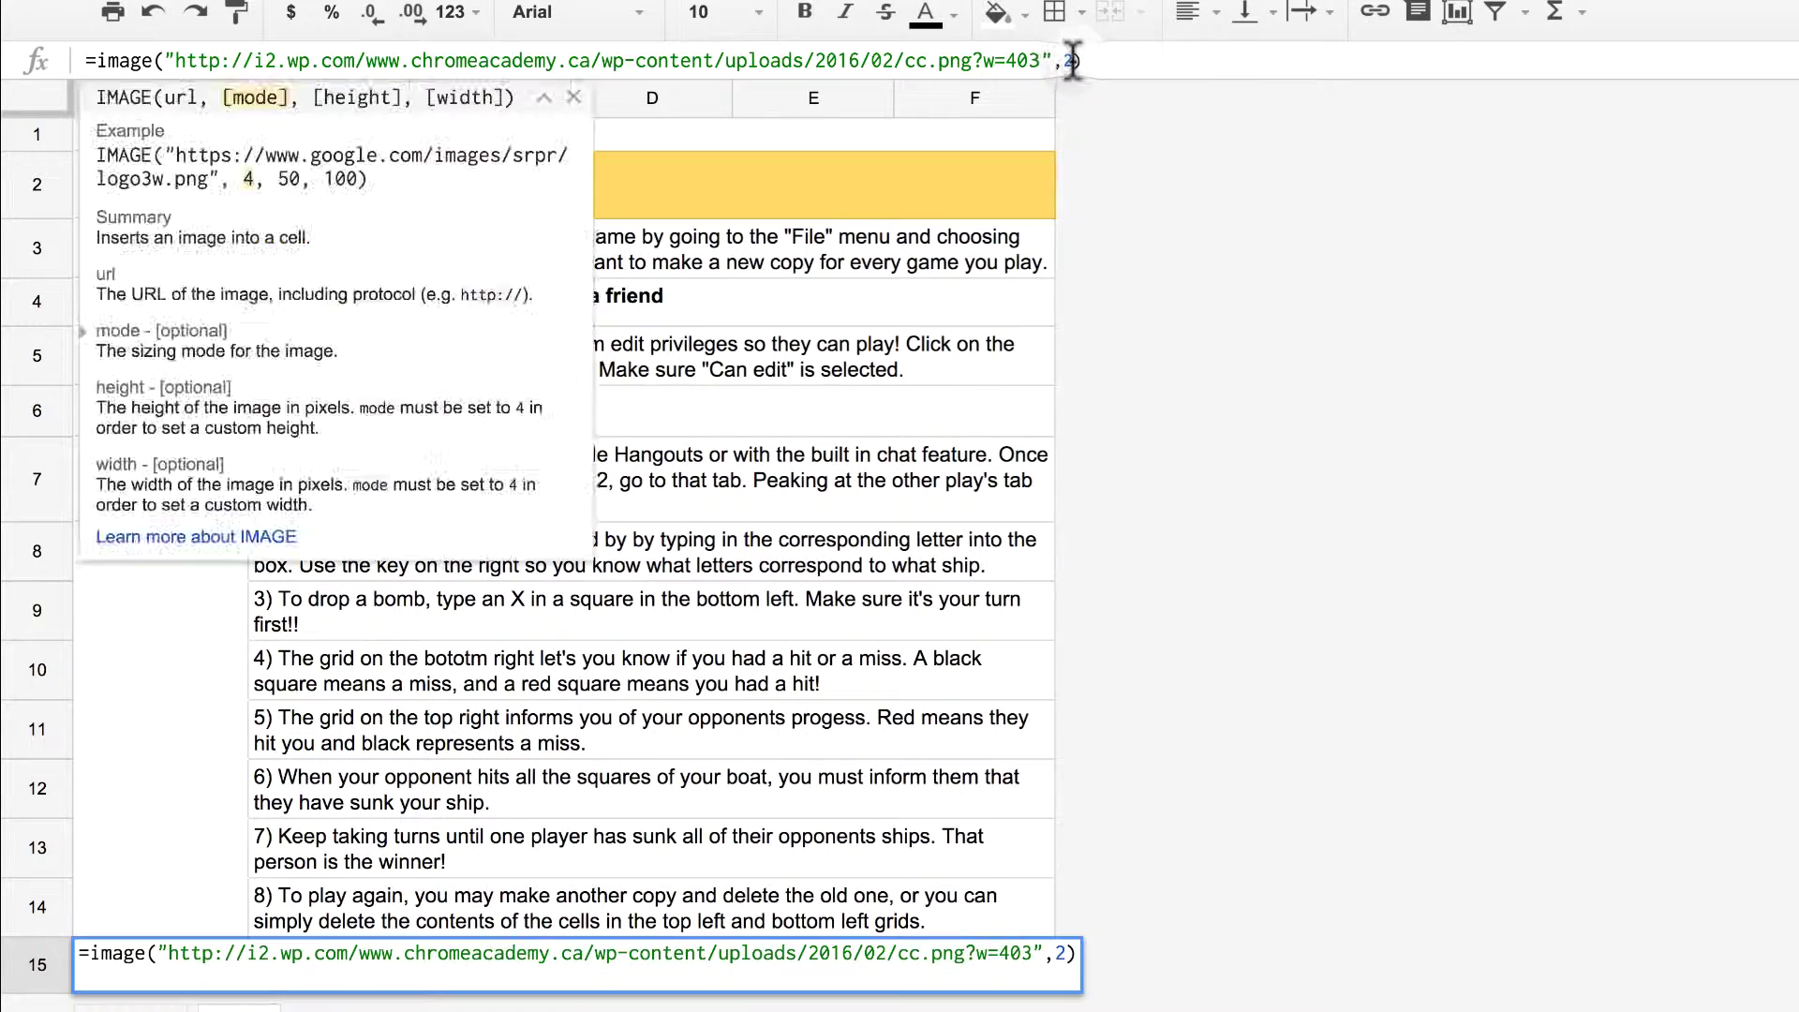
text(1)
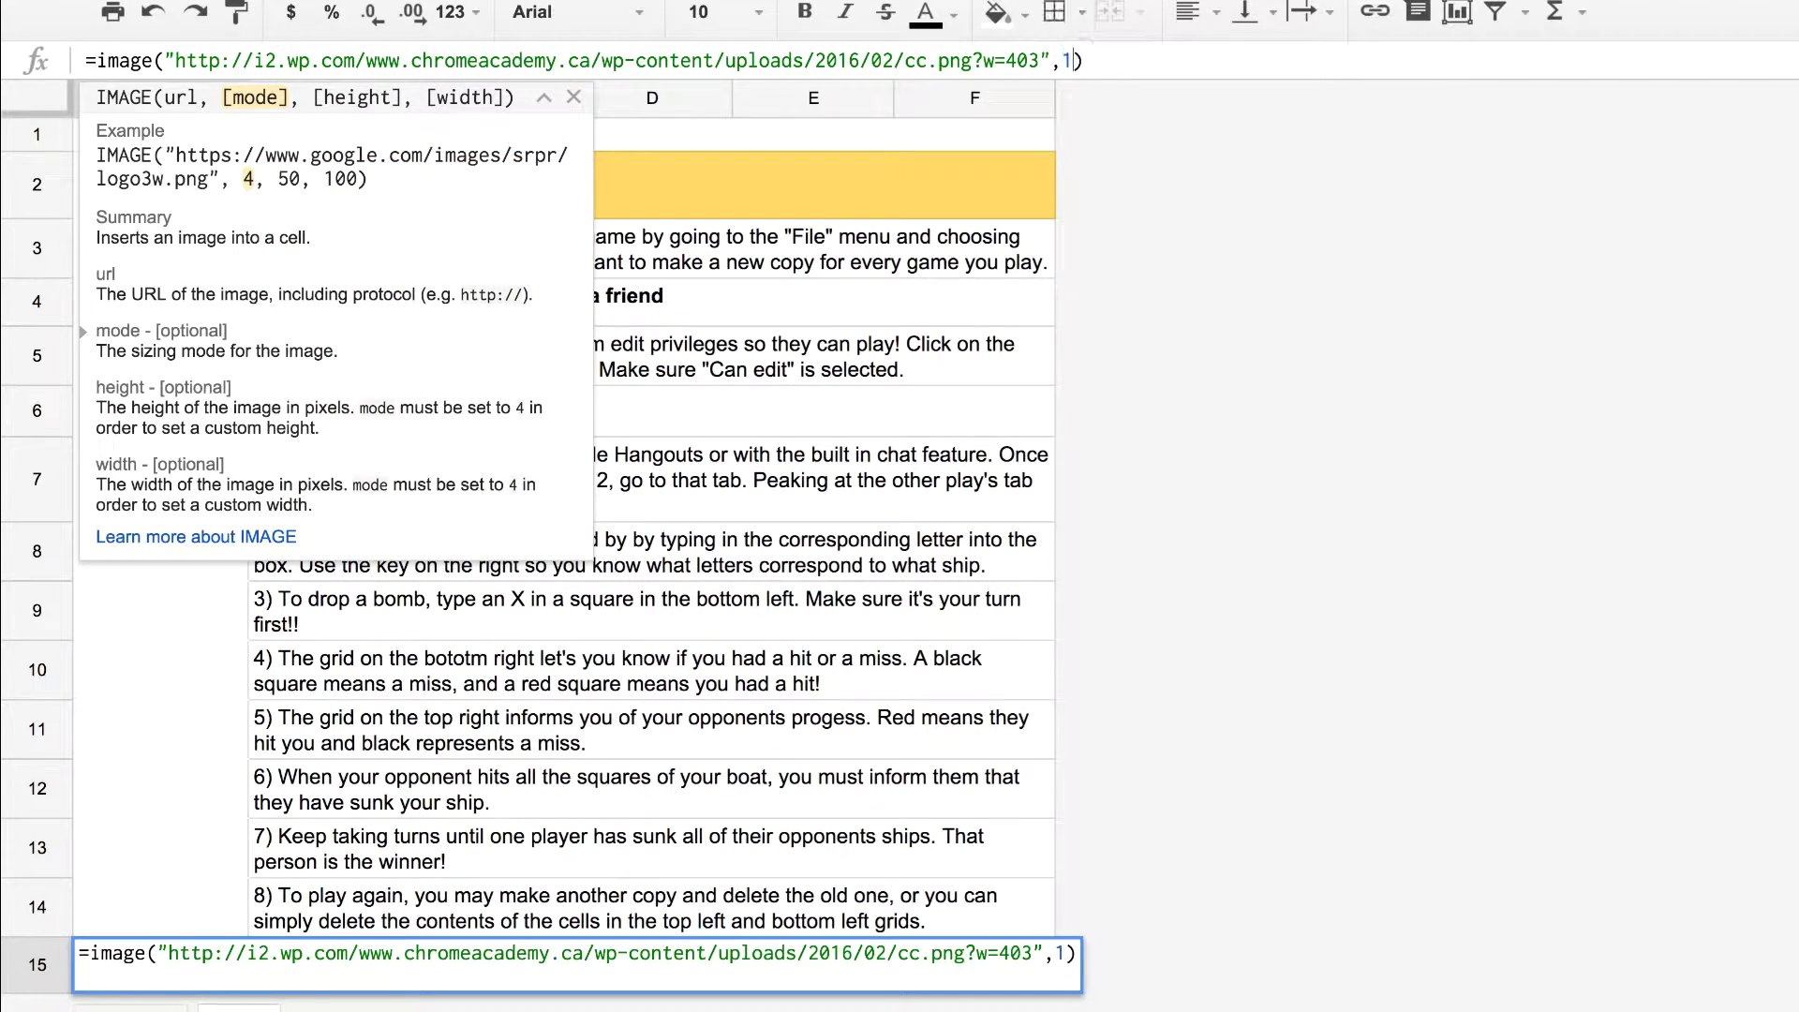
key(Return)
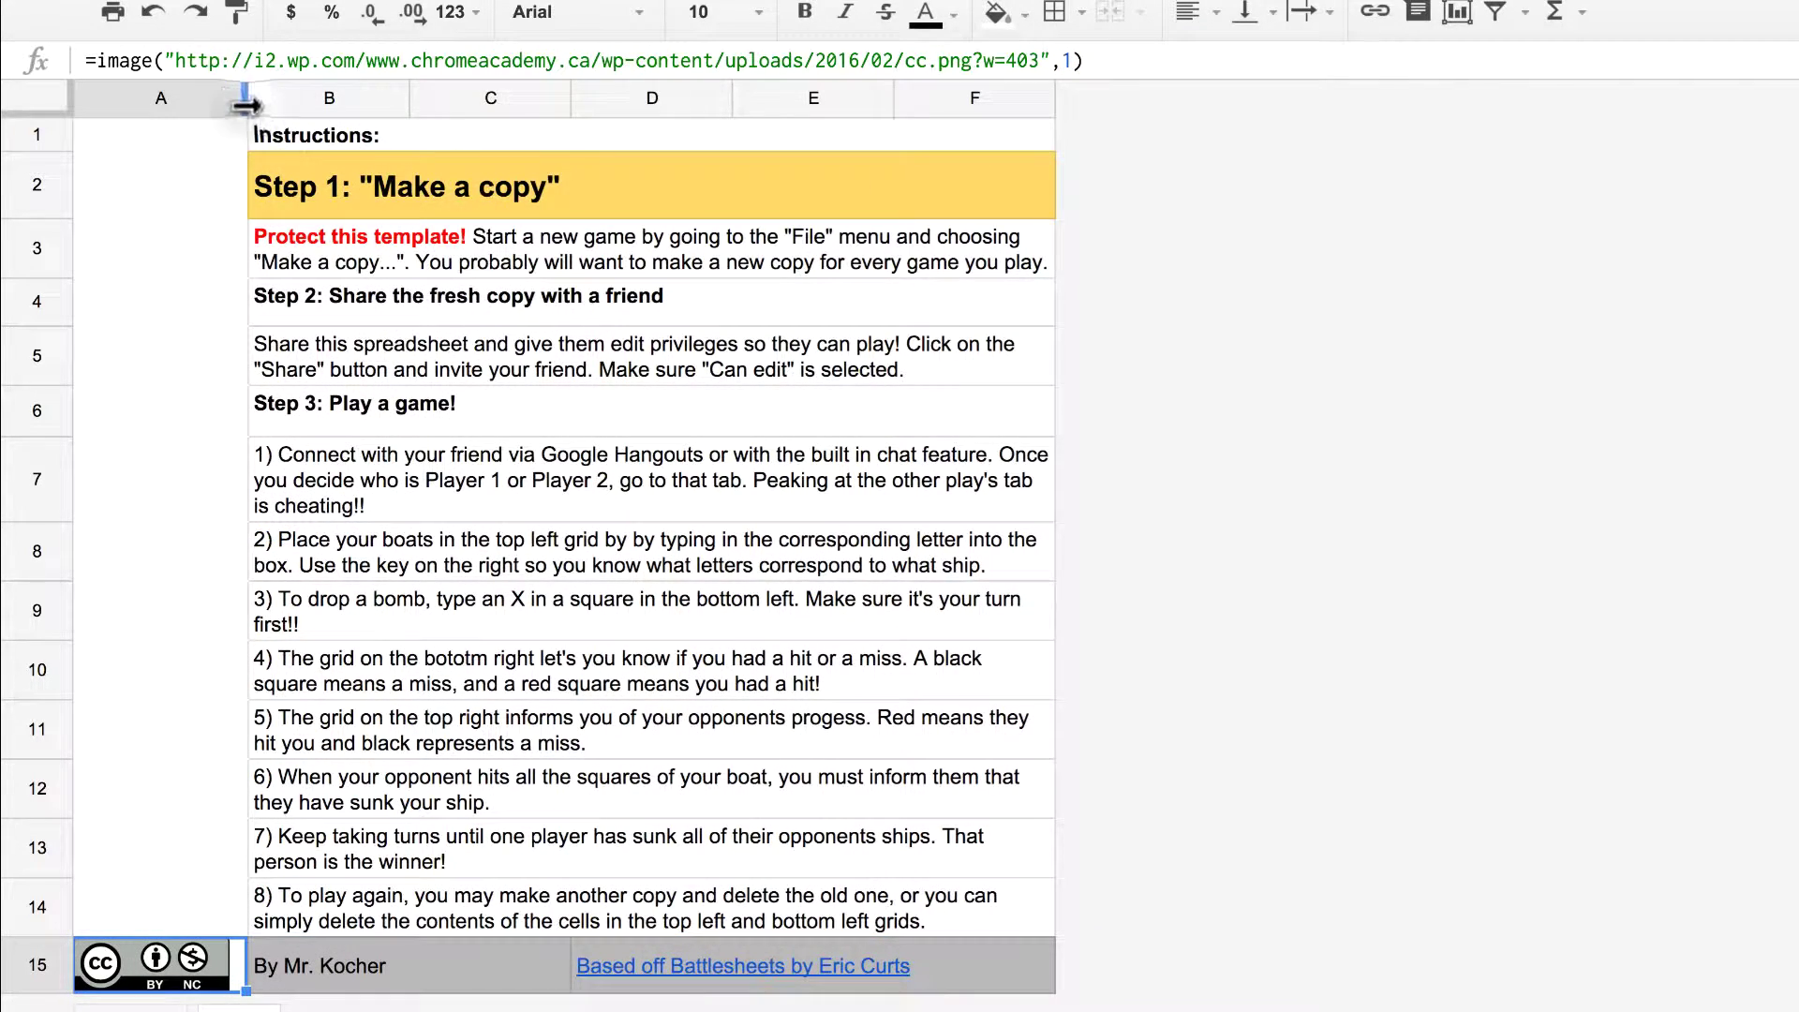
mouse_move(245, 105)
mouse_down()
mouse_move(294, 105)
mouse_move(232, 106)
mouse_move(253, 106)
mouse_up()
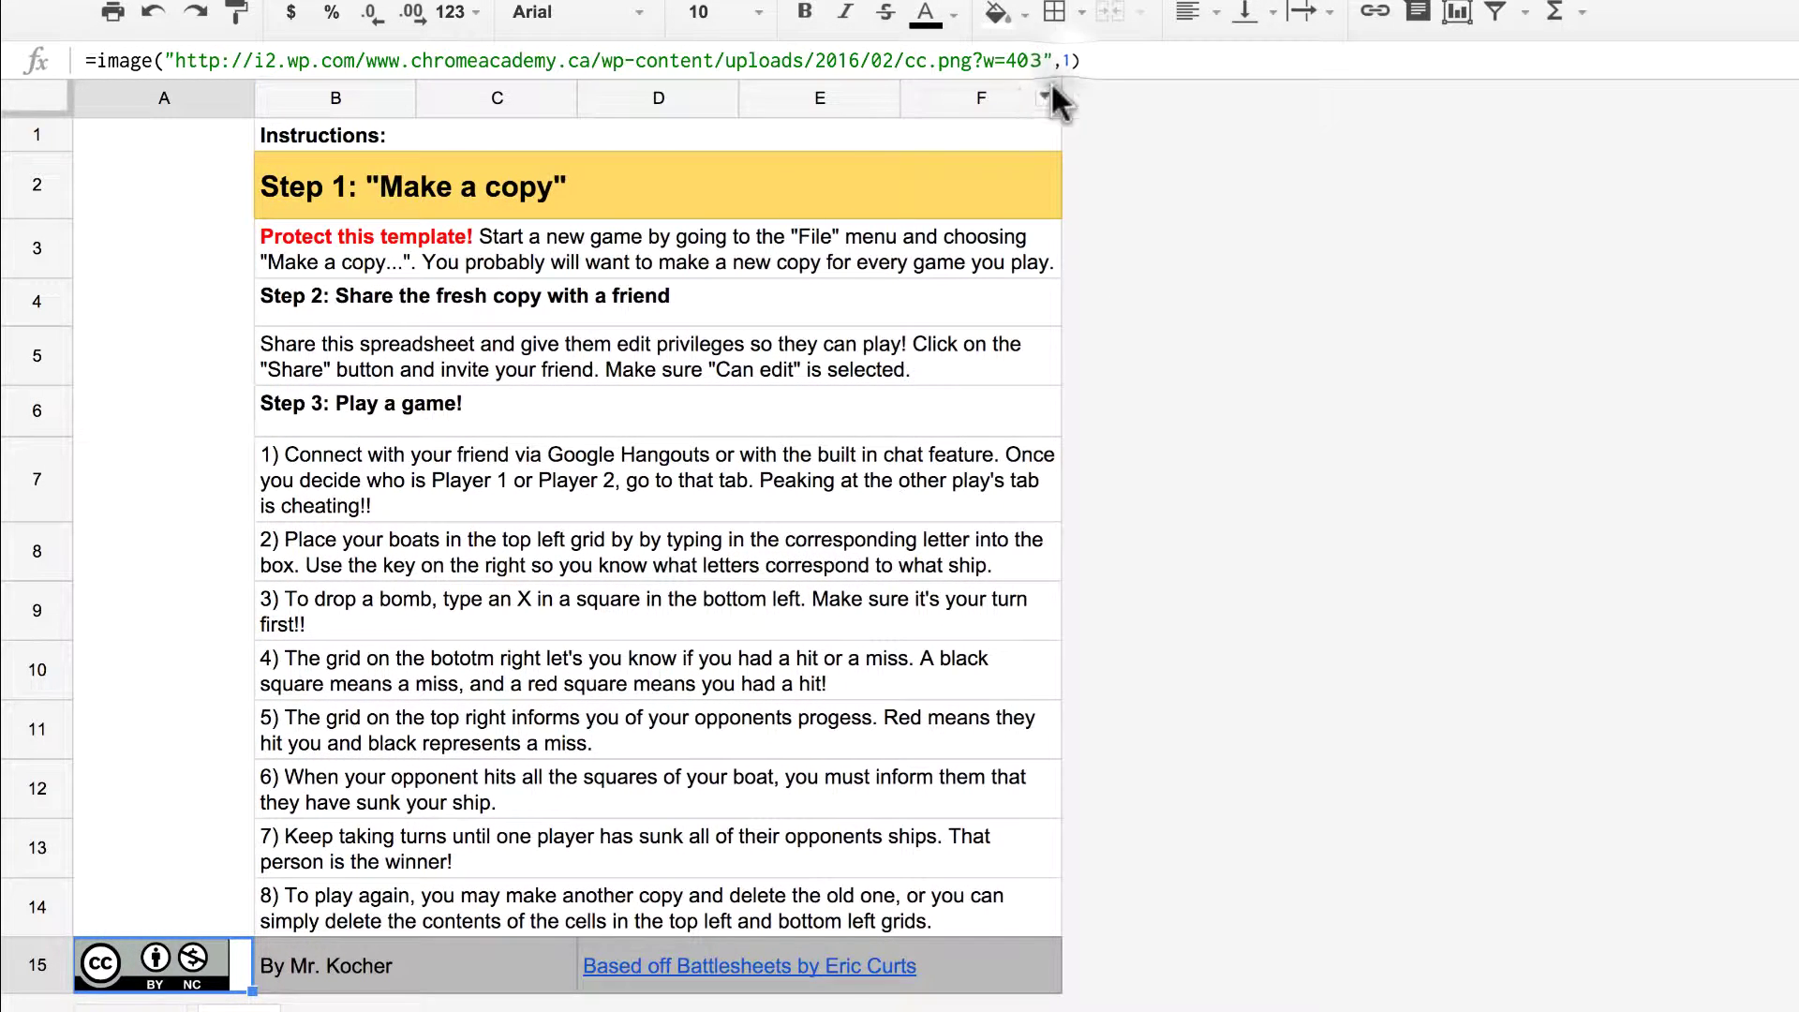
click(1066, 60)
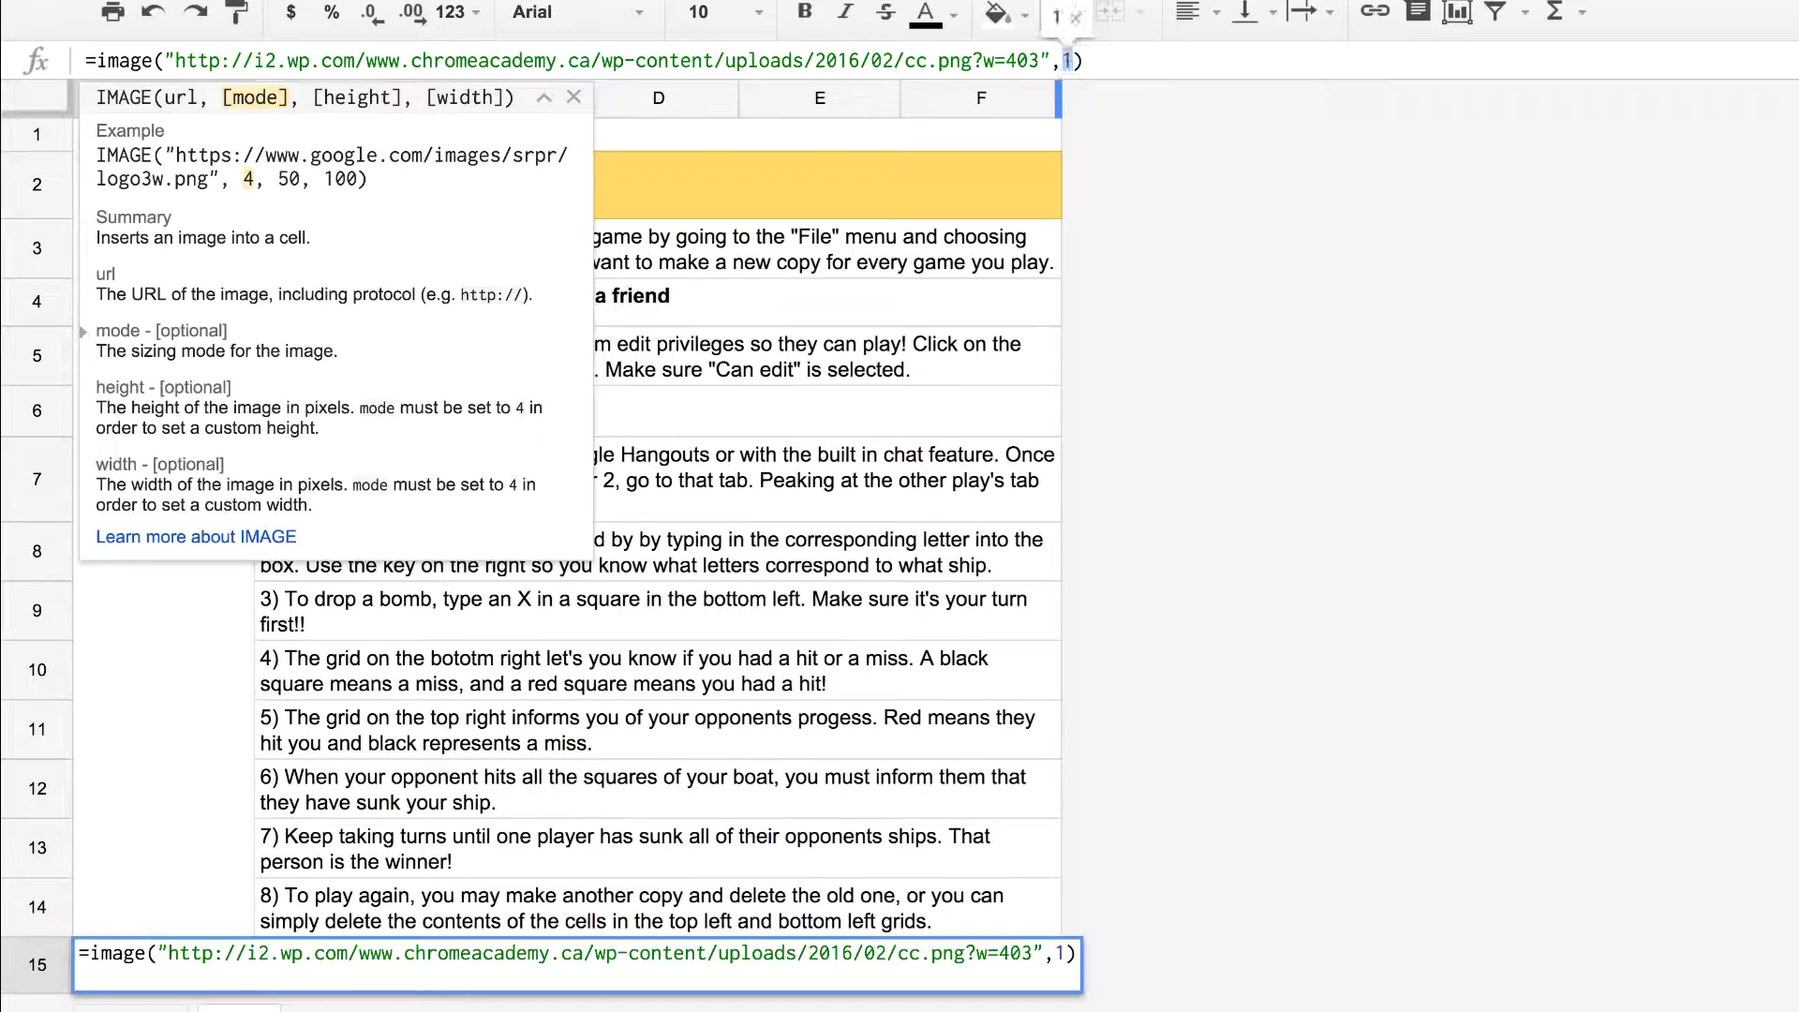
text(2)
key(Return)
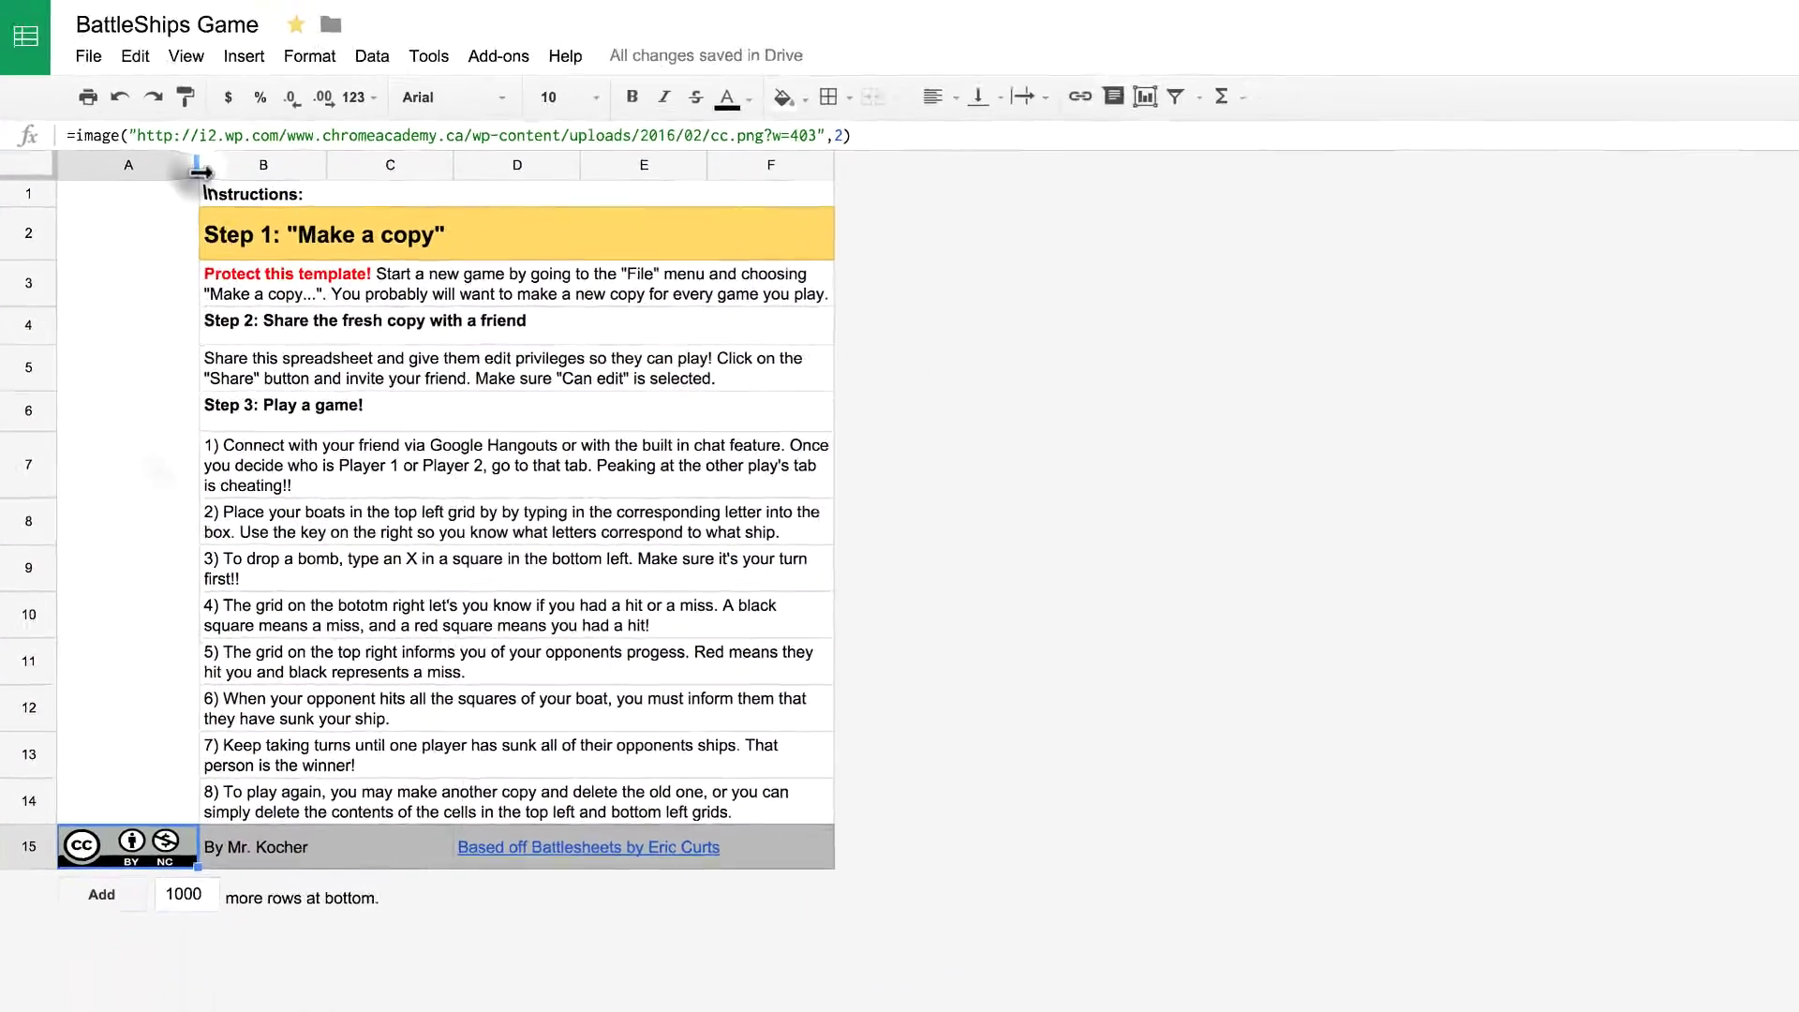
Step: Select the merged cells A1:A14 and insert a new blank drawing
click(184, 447)
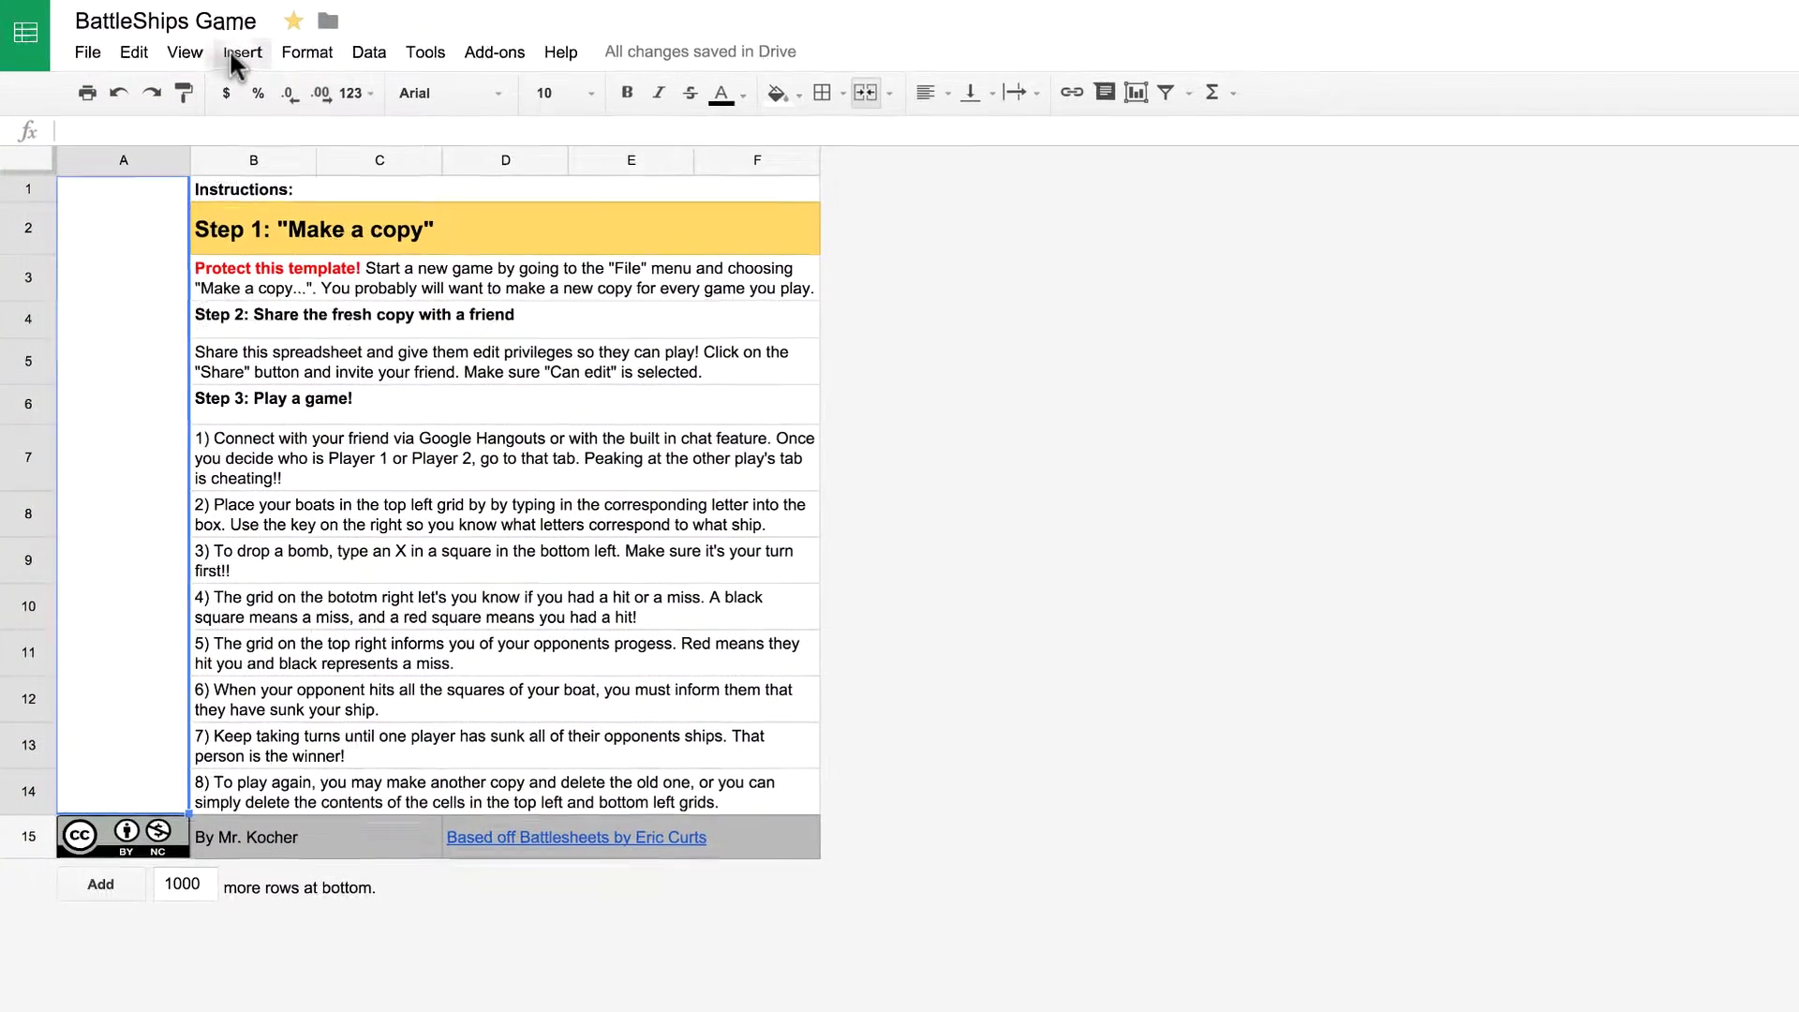
click(231, 51)
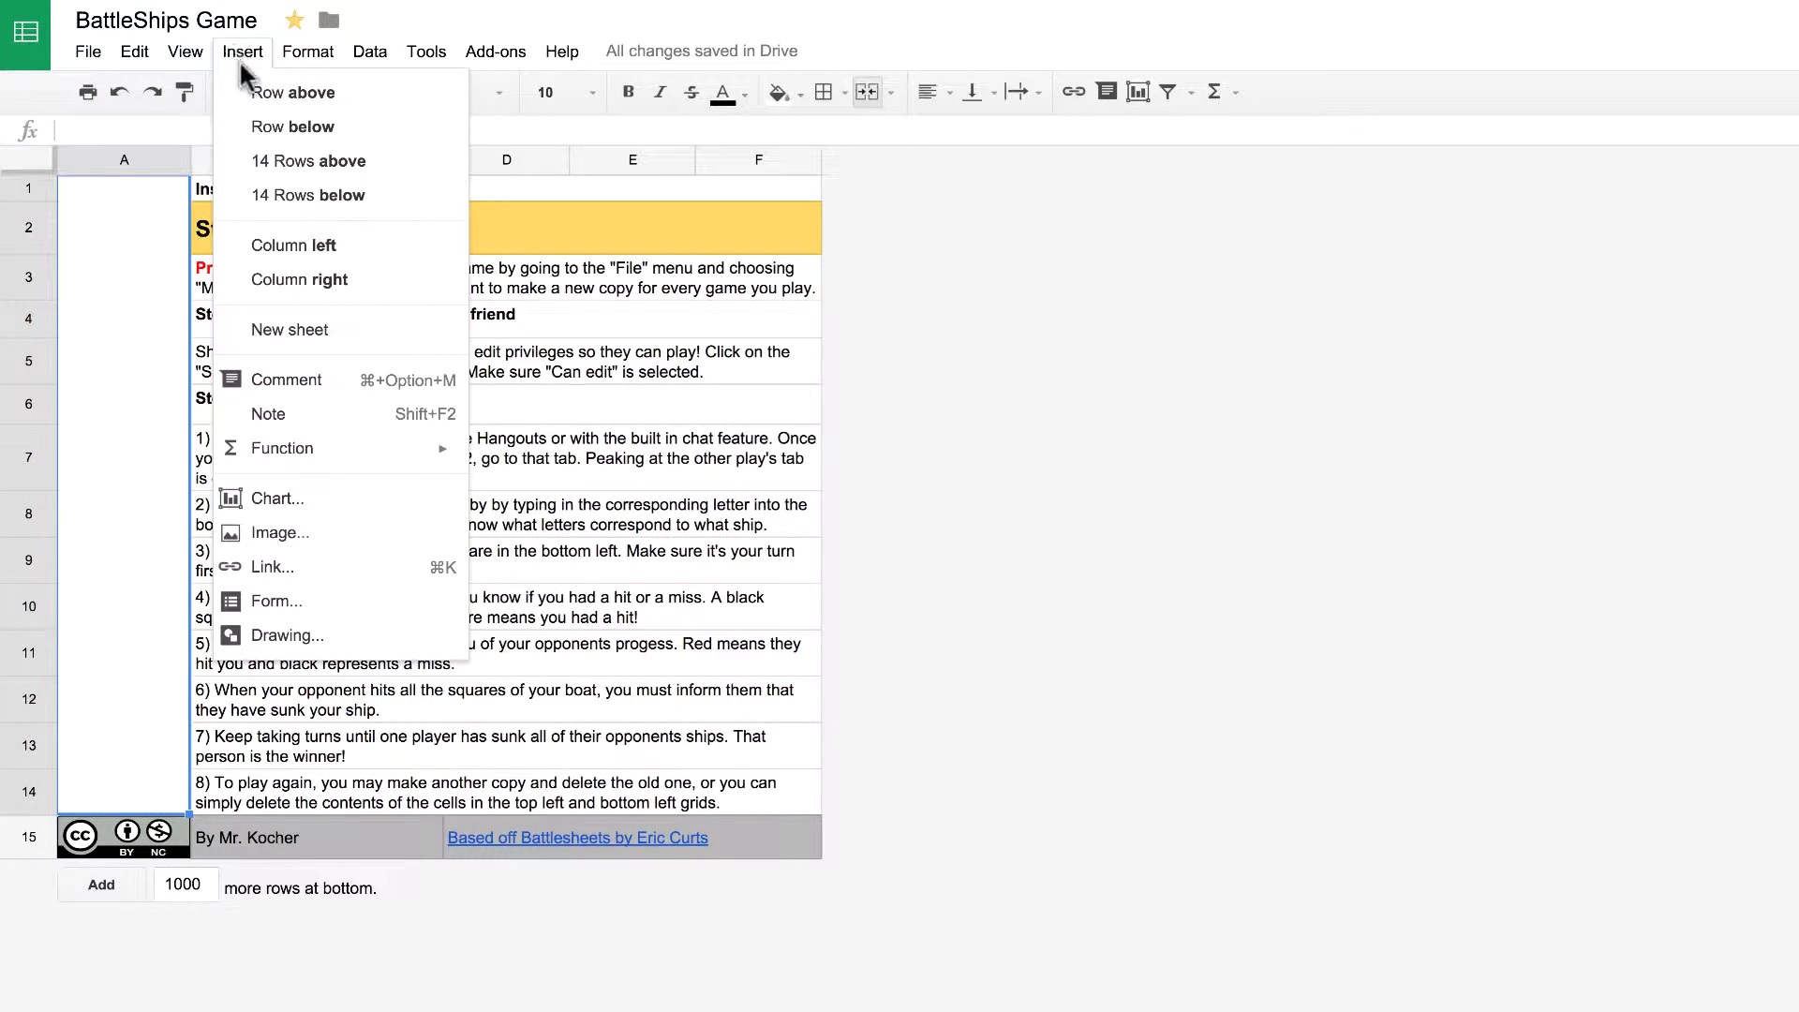
click(285, 635)
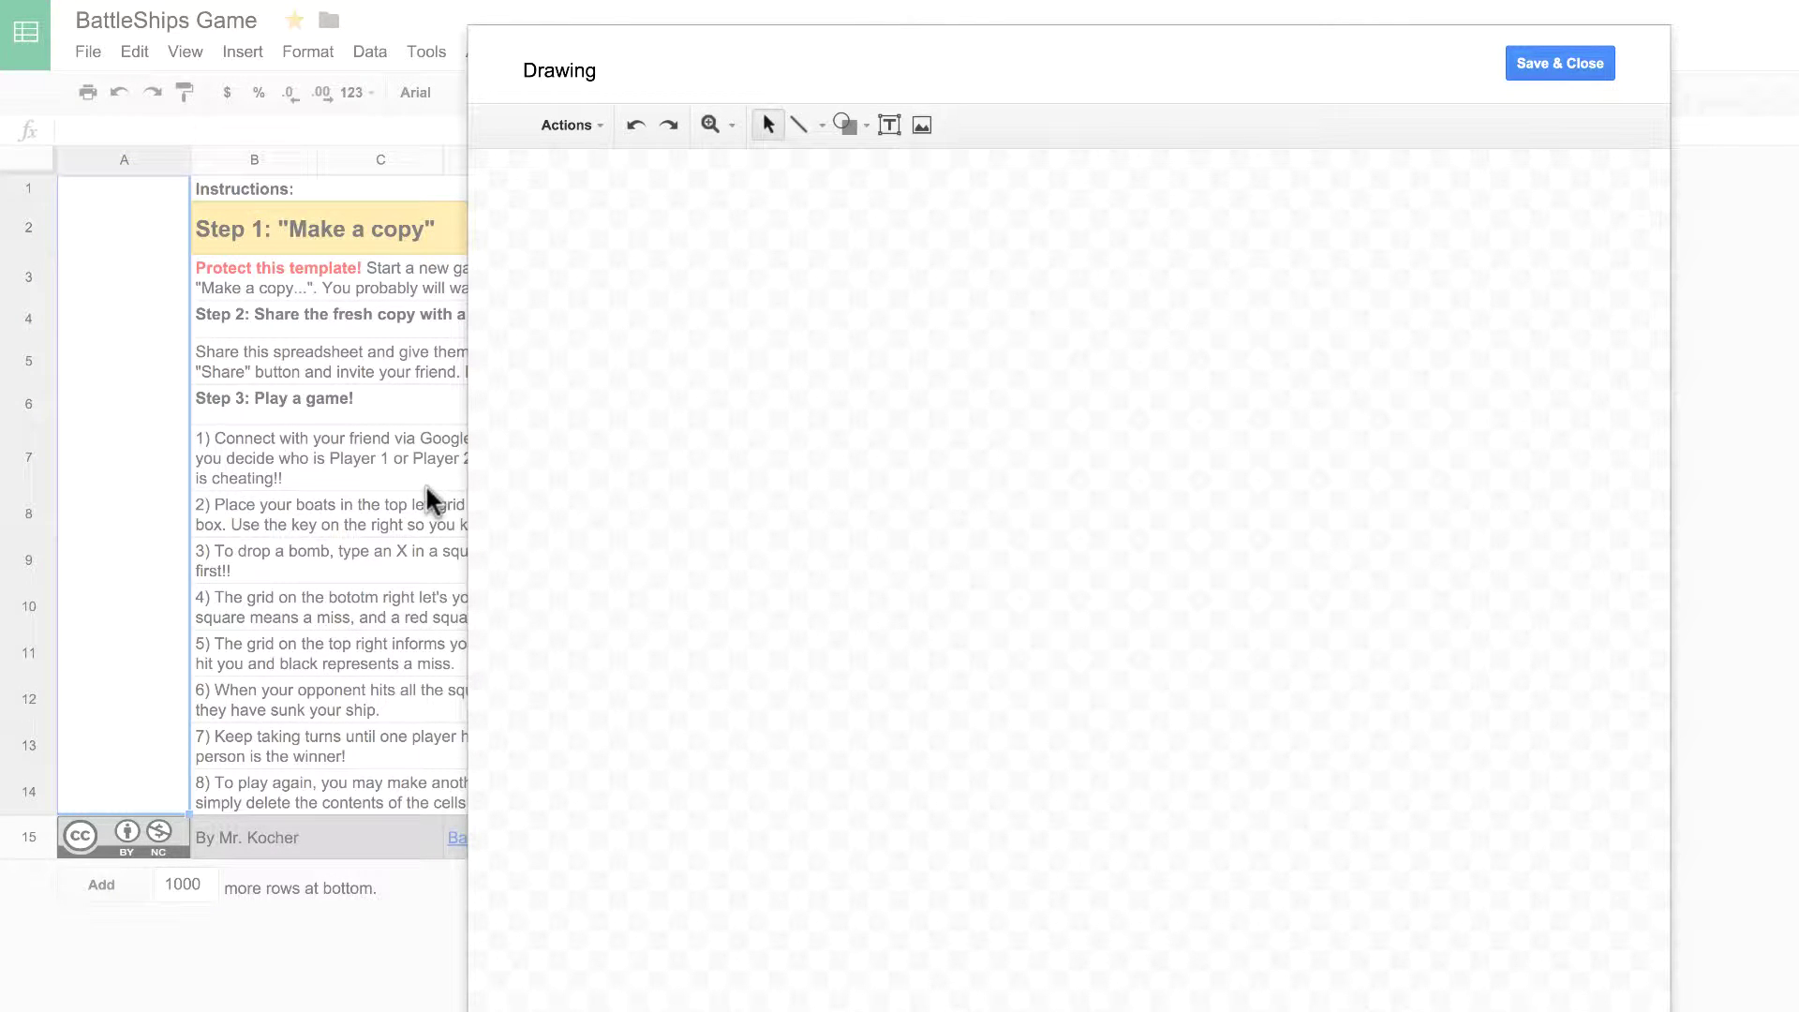
click(596, 129)
click(596, 129)
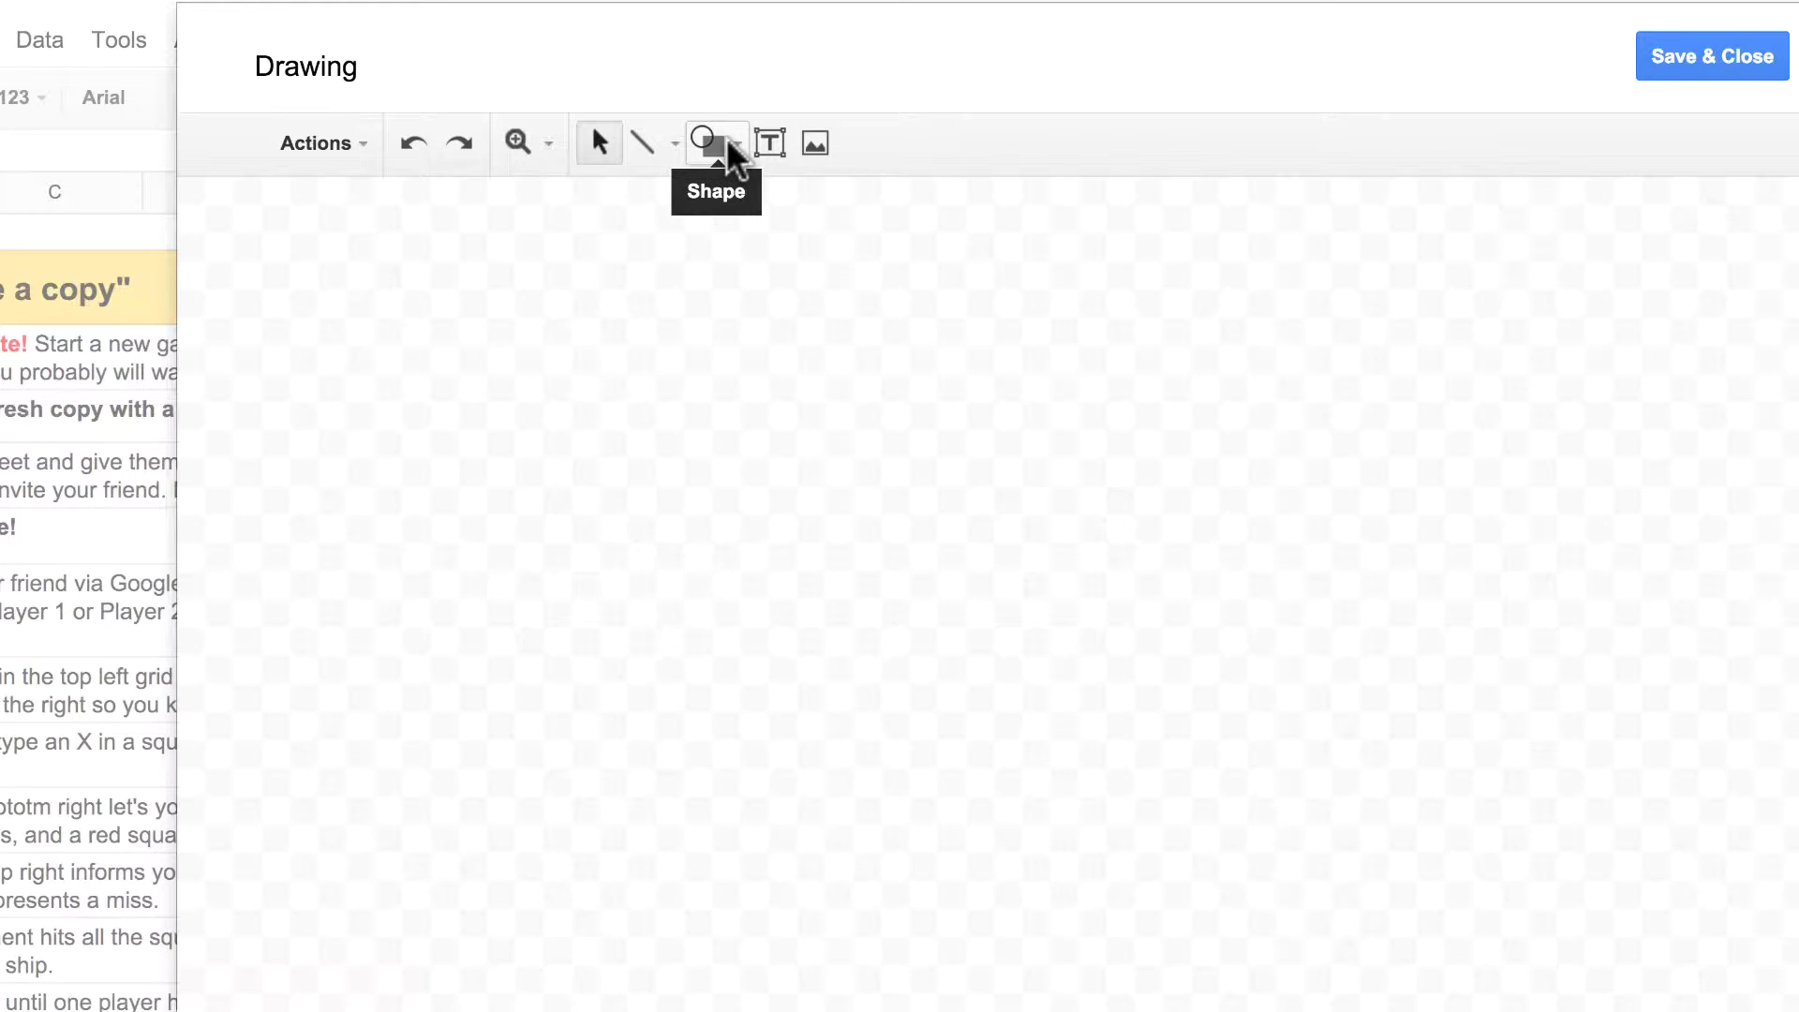
Step: Choose the Rectangle shape in the drawing editor
click(730, 144)
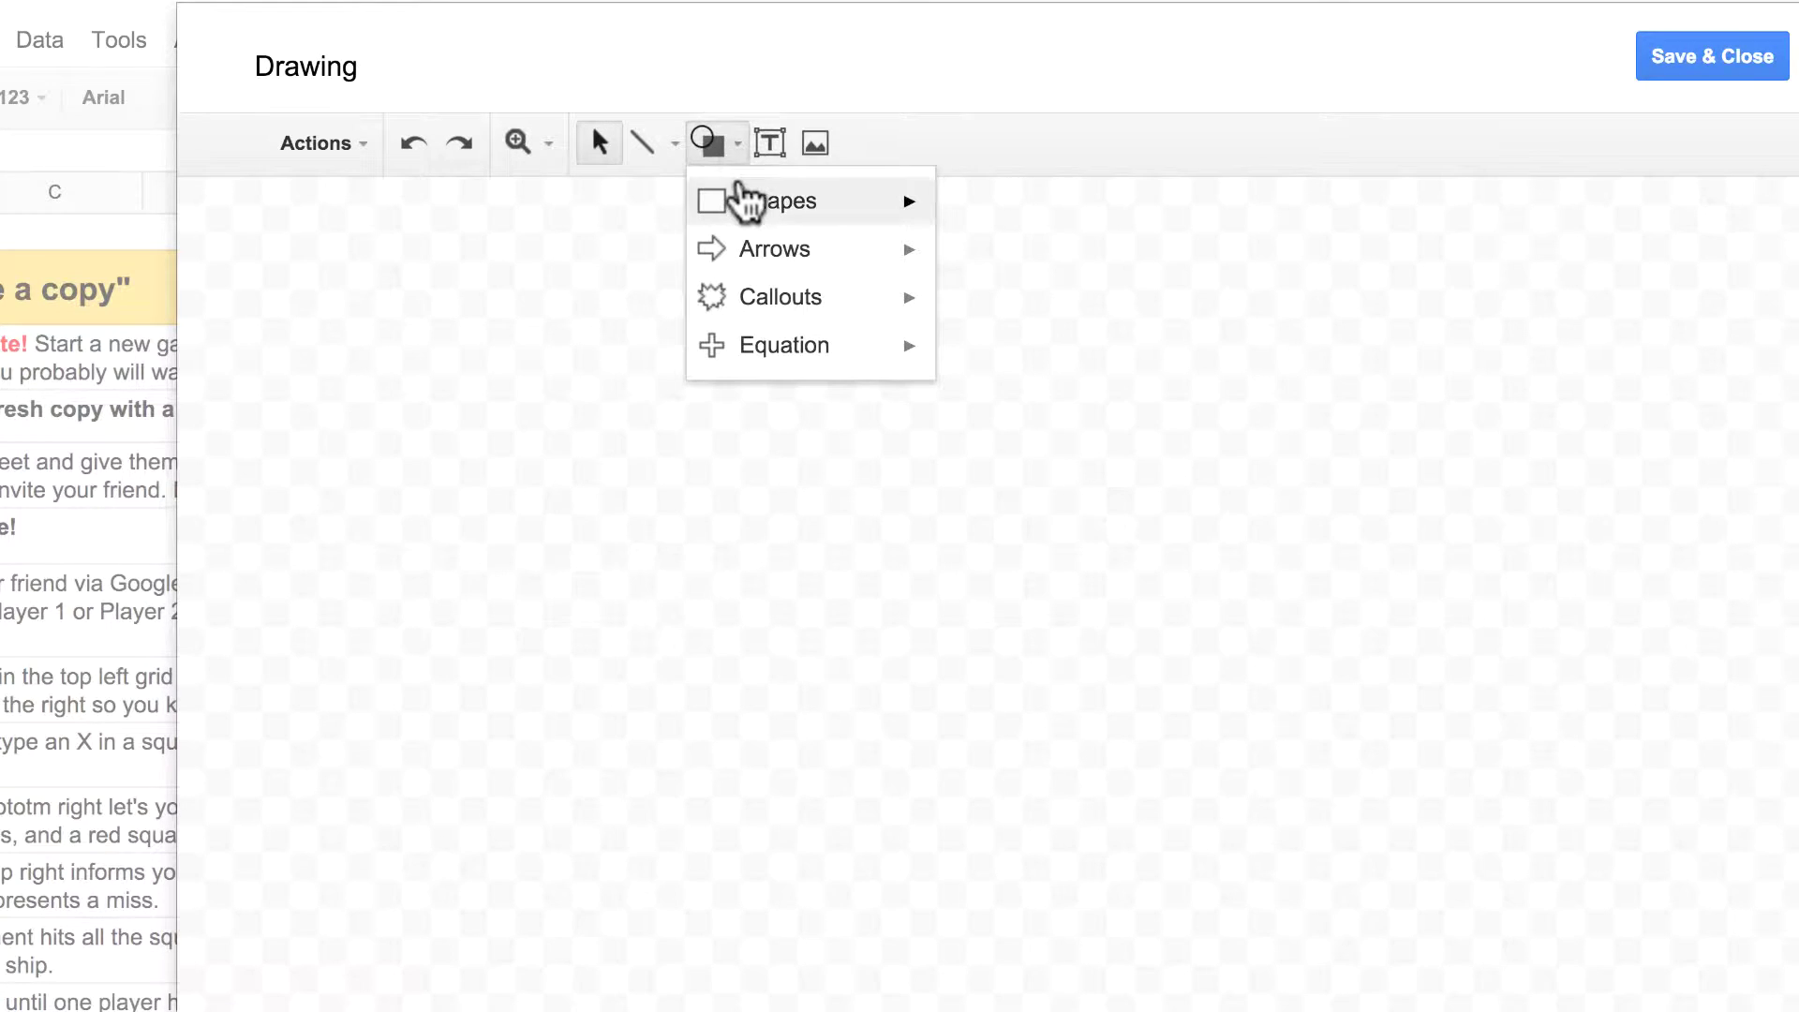
mouse_move(749, 202)
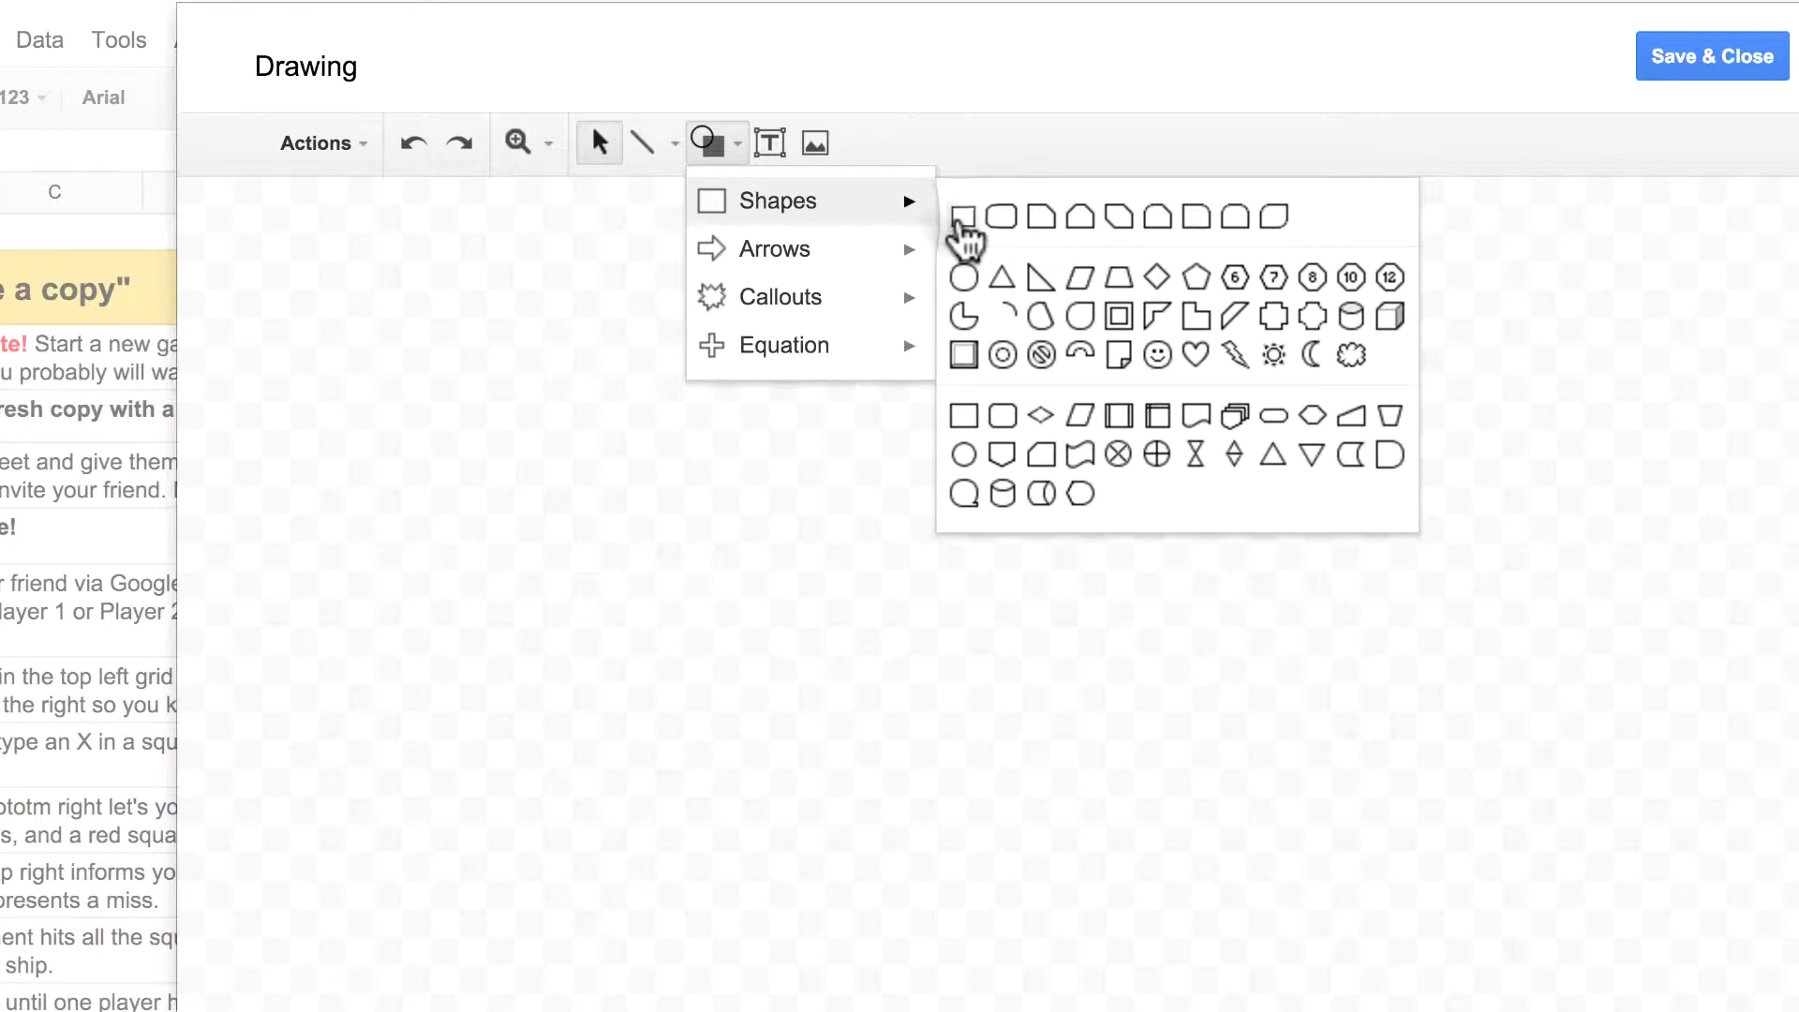
click(962, 218)
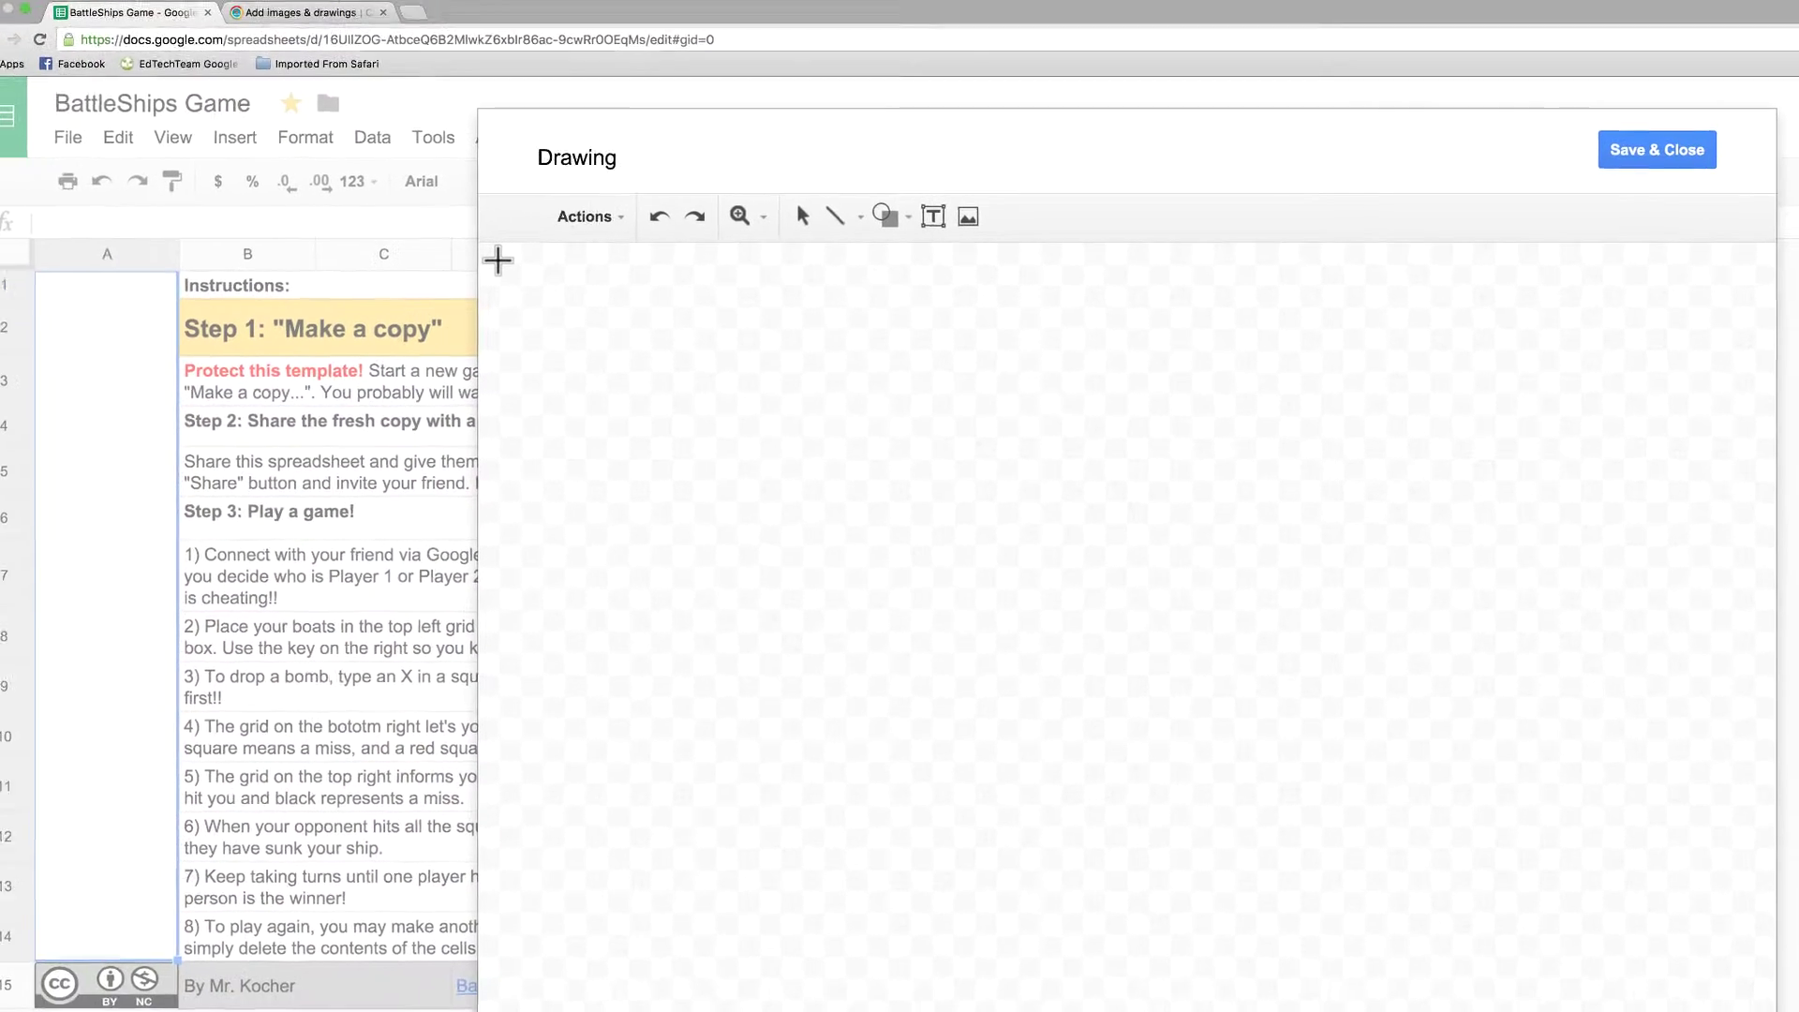
Step: Draw a tall rectangle down the canvas's left side and fill it dark red berry 1
drag(501, 259, 671, 955)
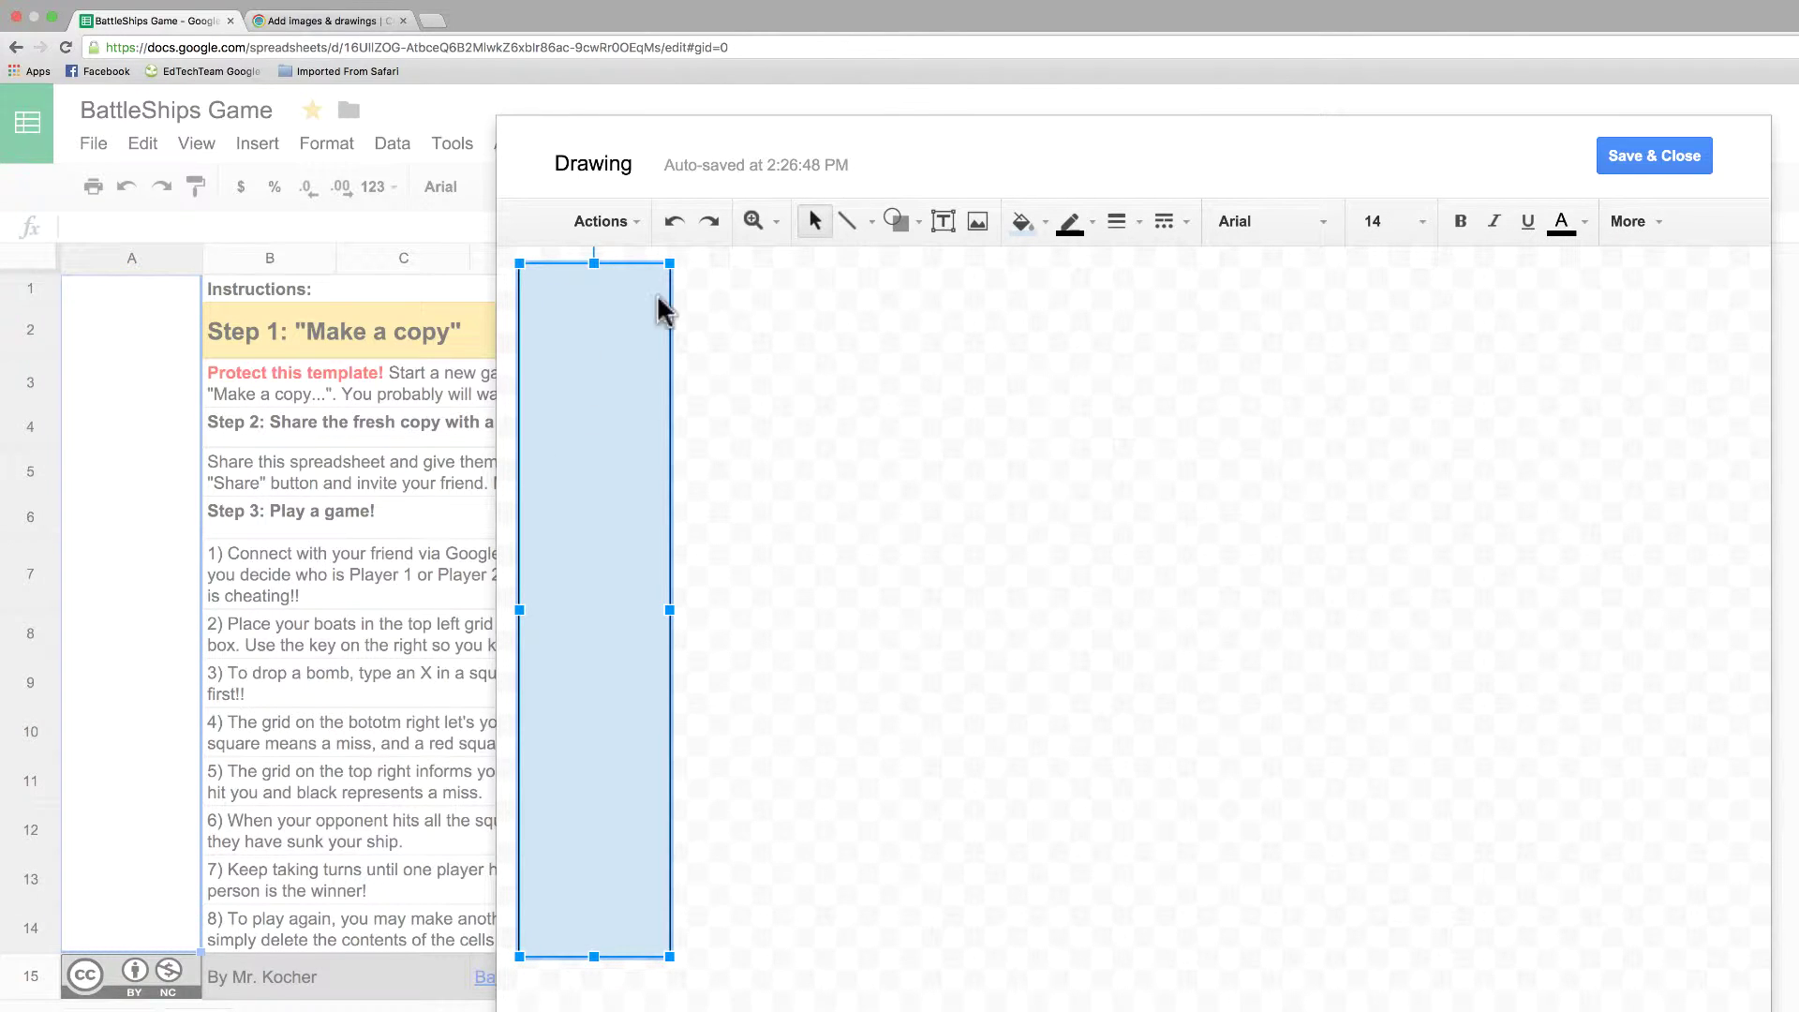
click(1038, 223)
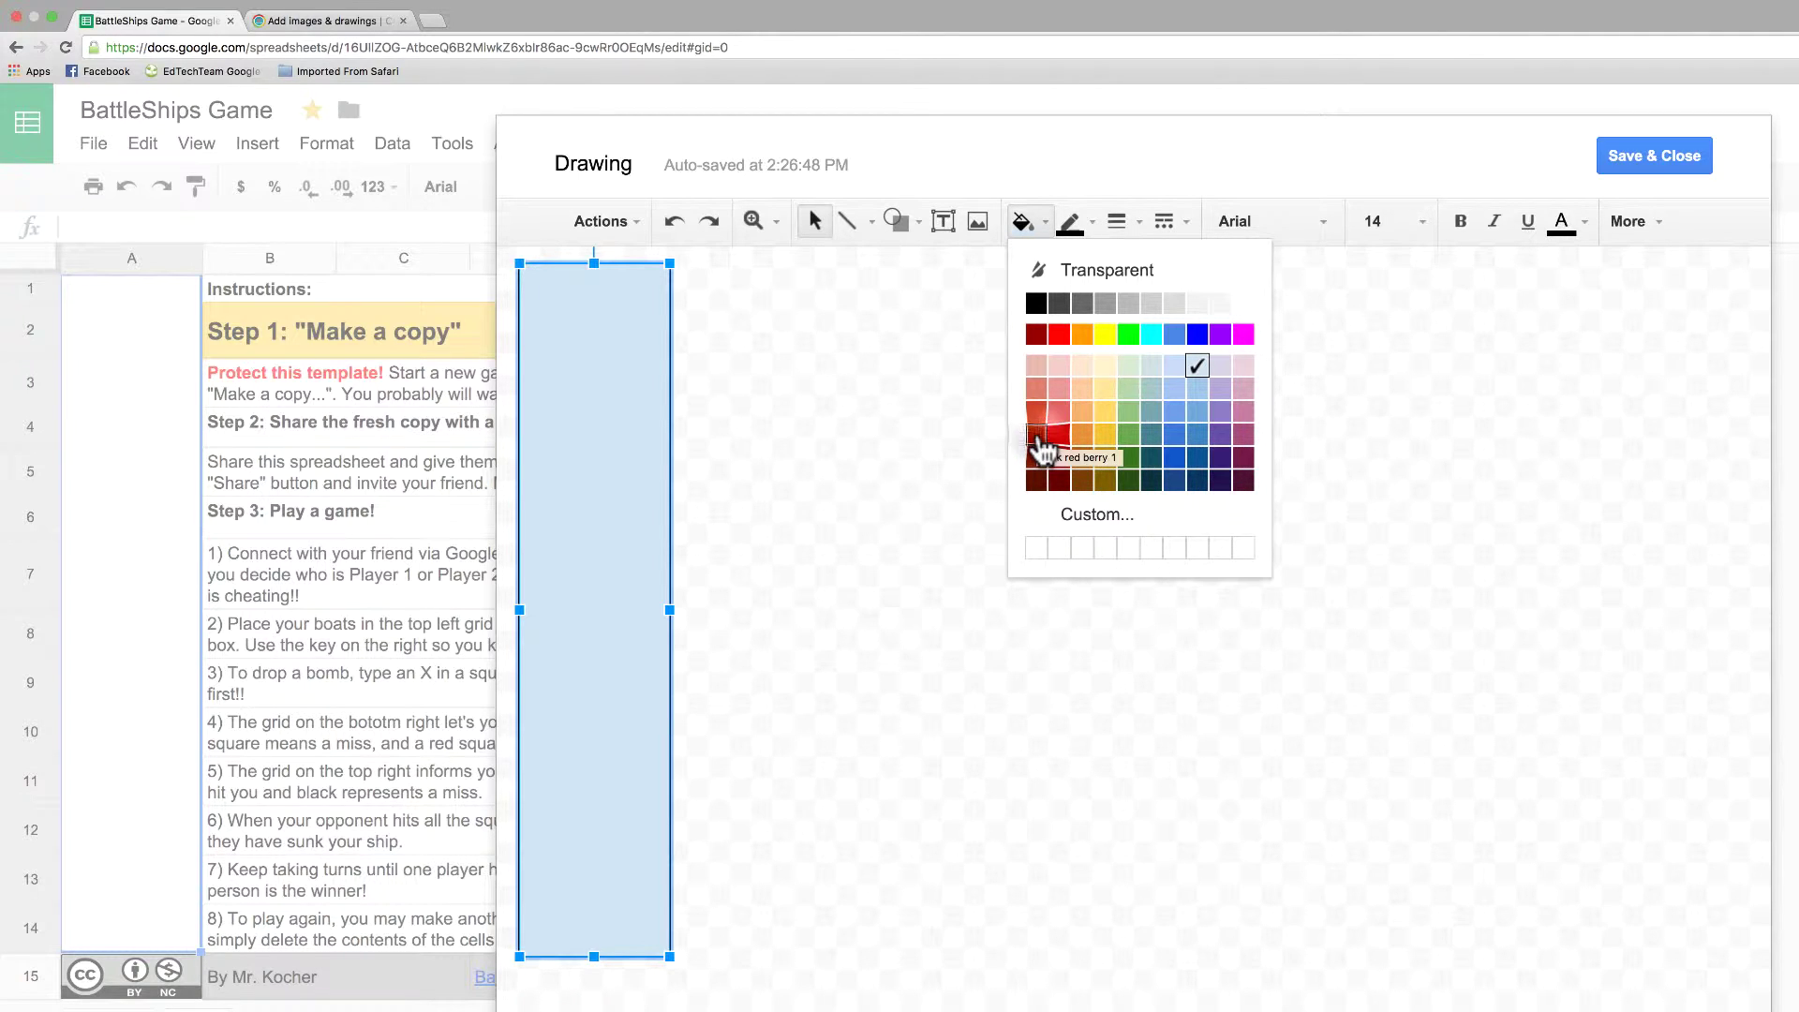
click(1037, 435)
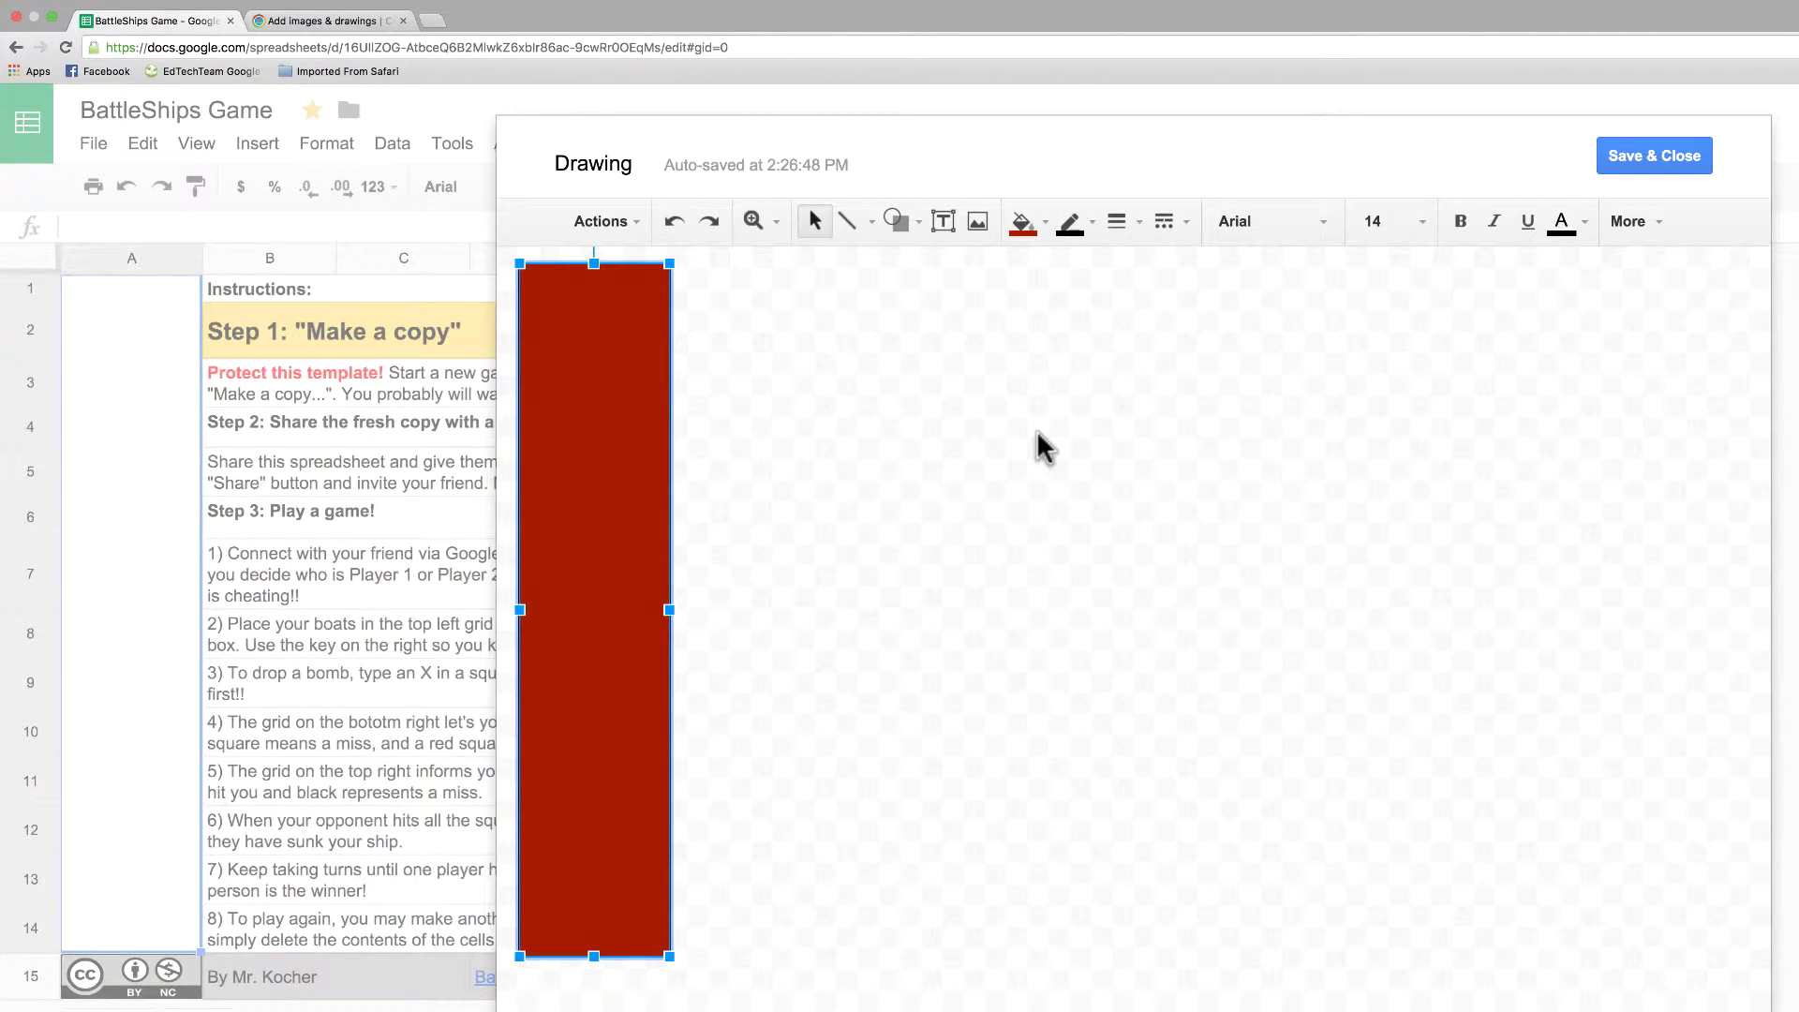
click(892, 456)
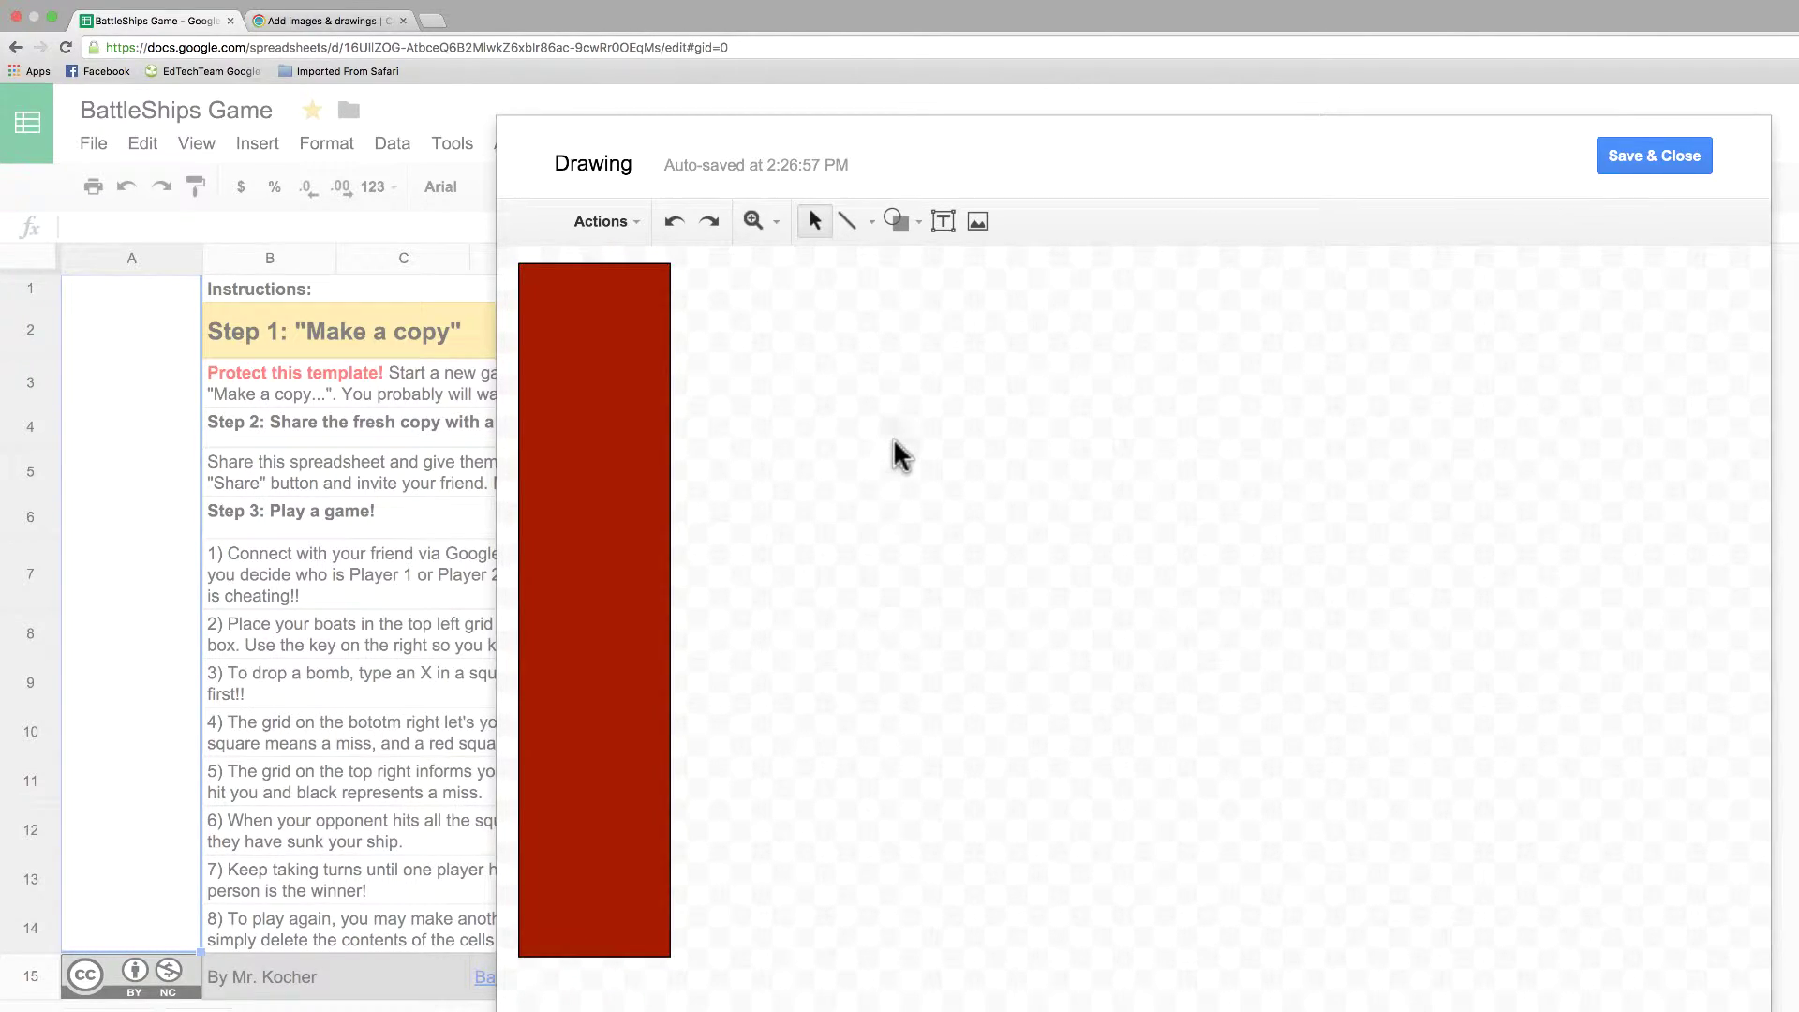
Step: Add a 'BattleSheets' text box at font size 48, narrowed to fit the word
click(941, 223)
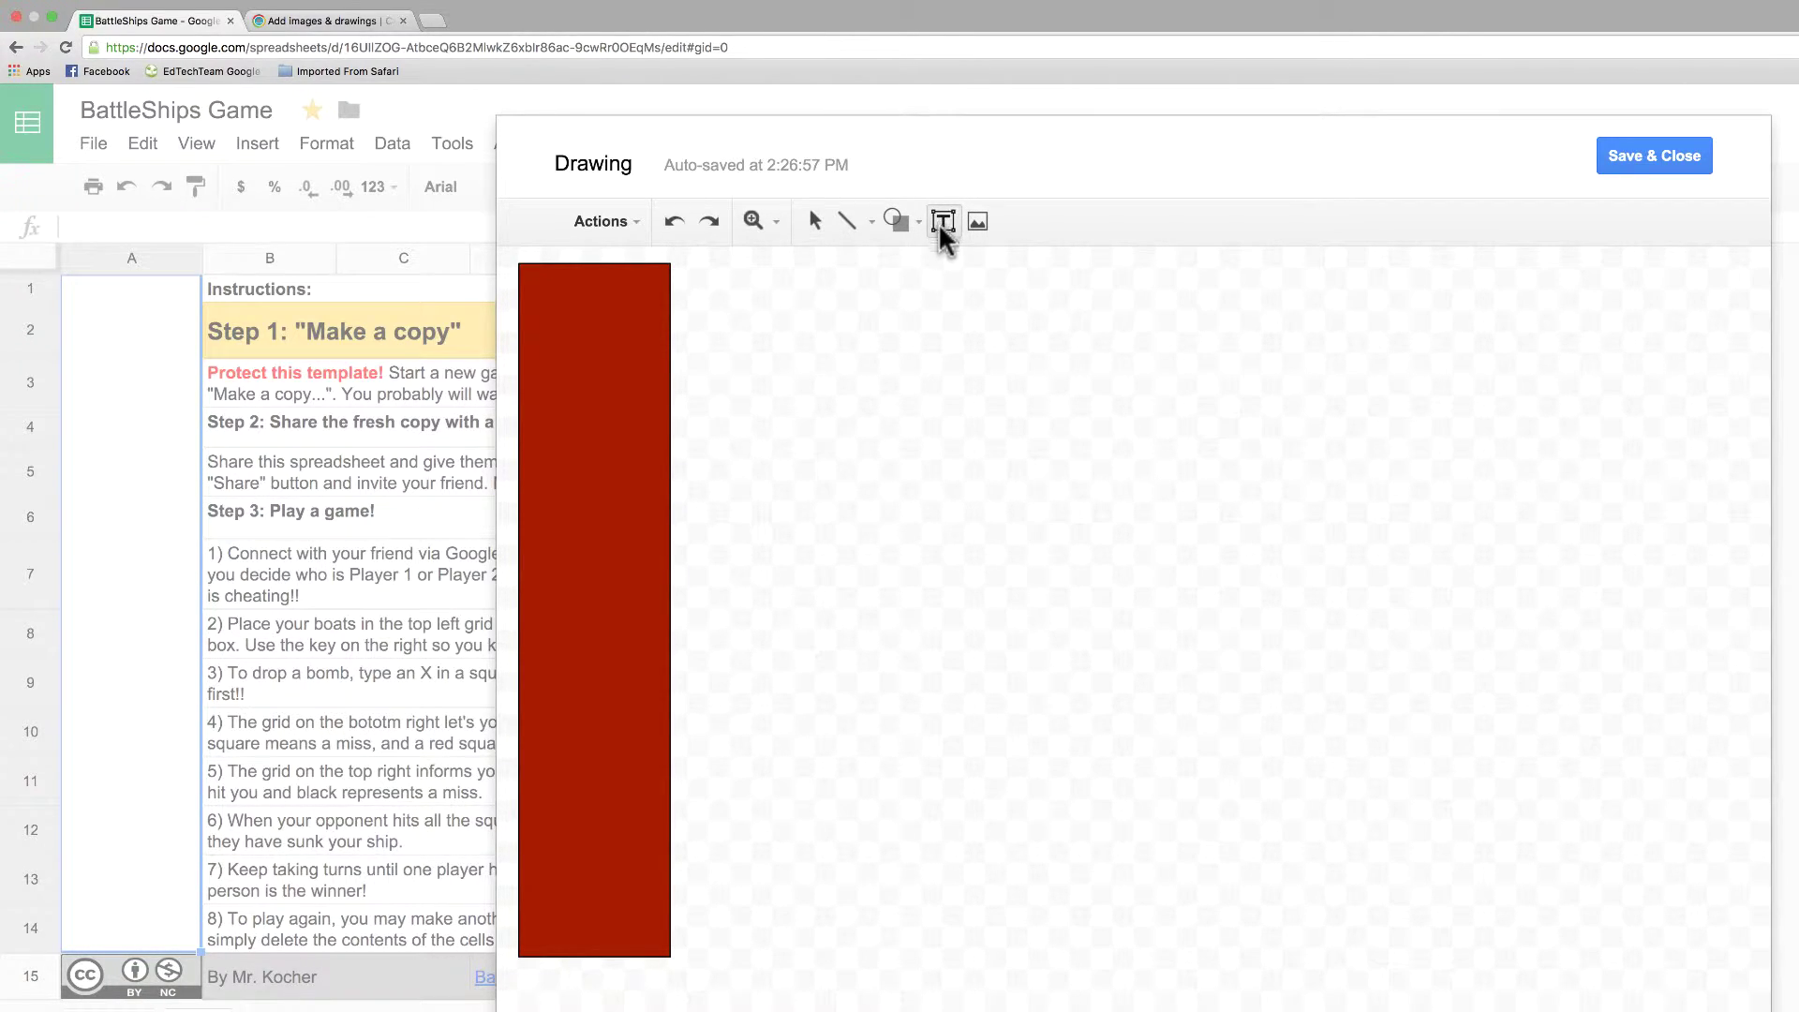
drag(785, 314, 1519, 440)
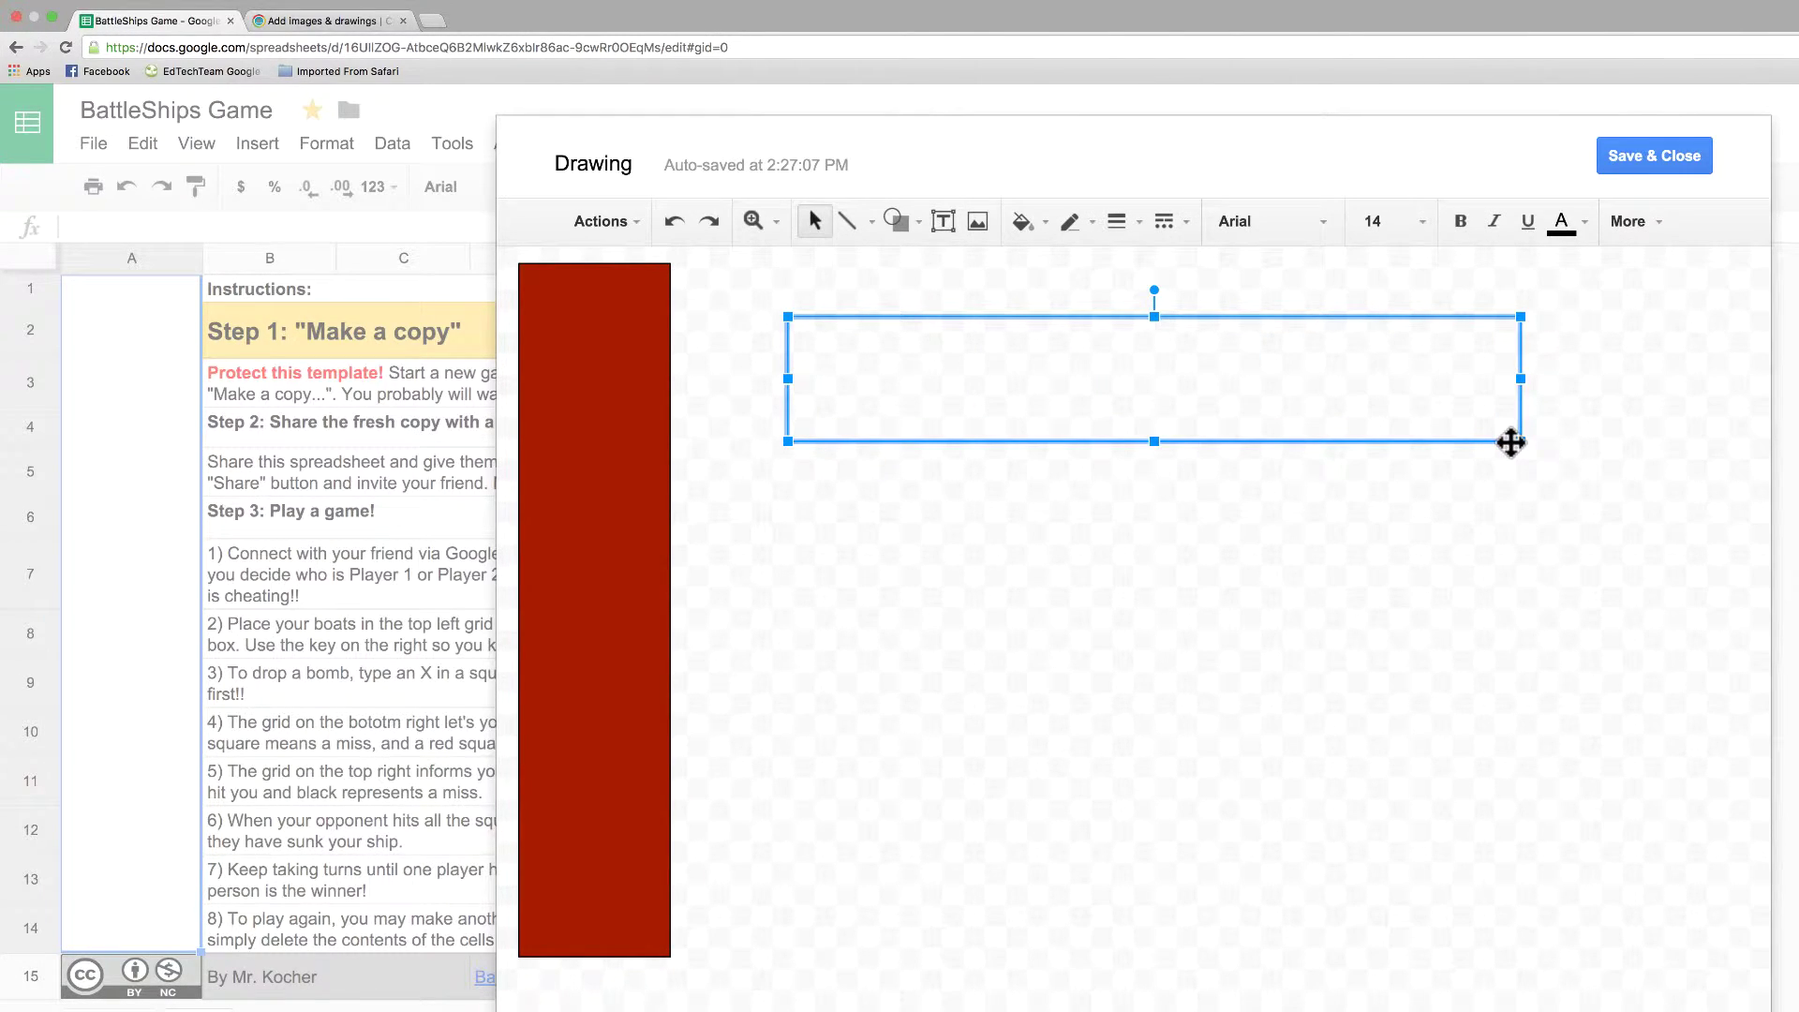
text(BattleSheets)
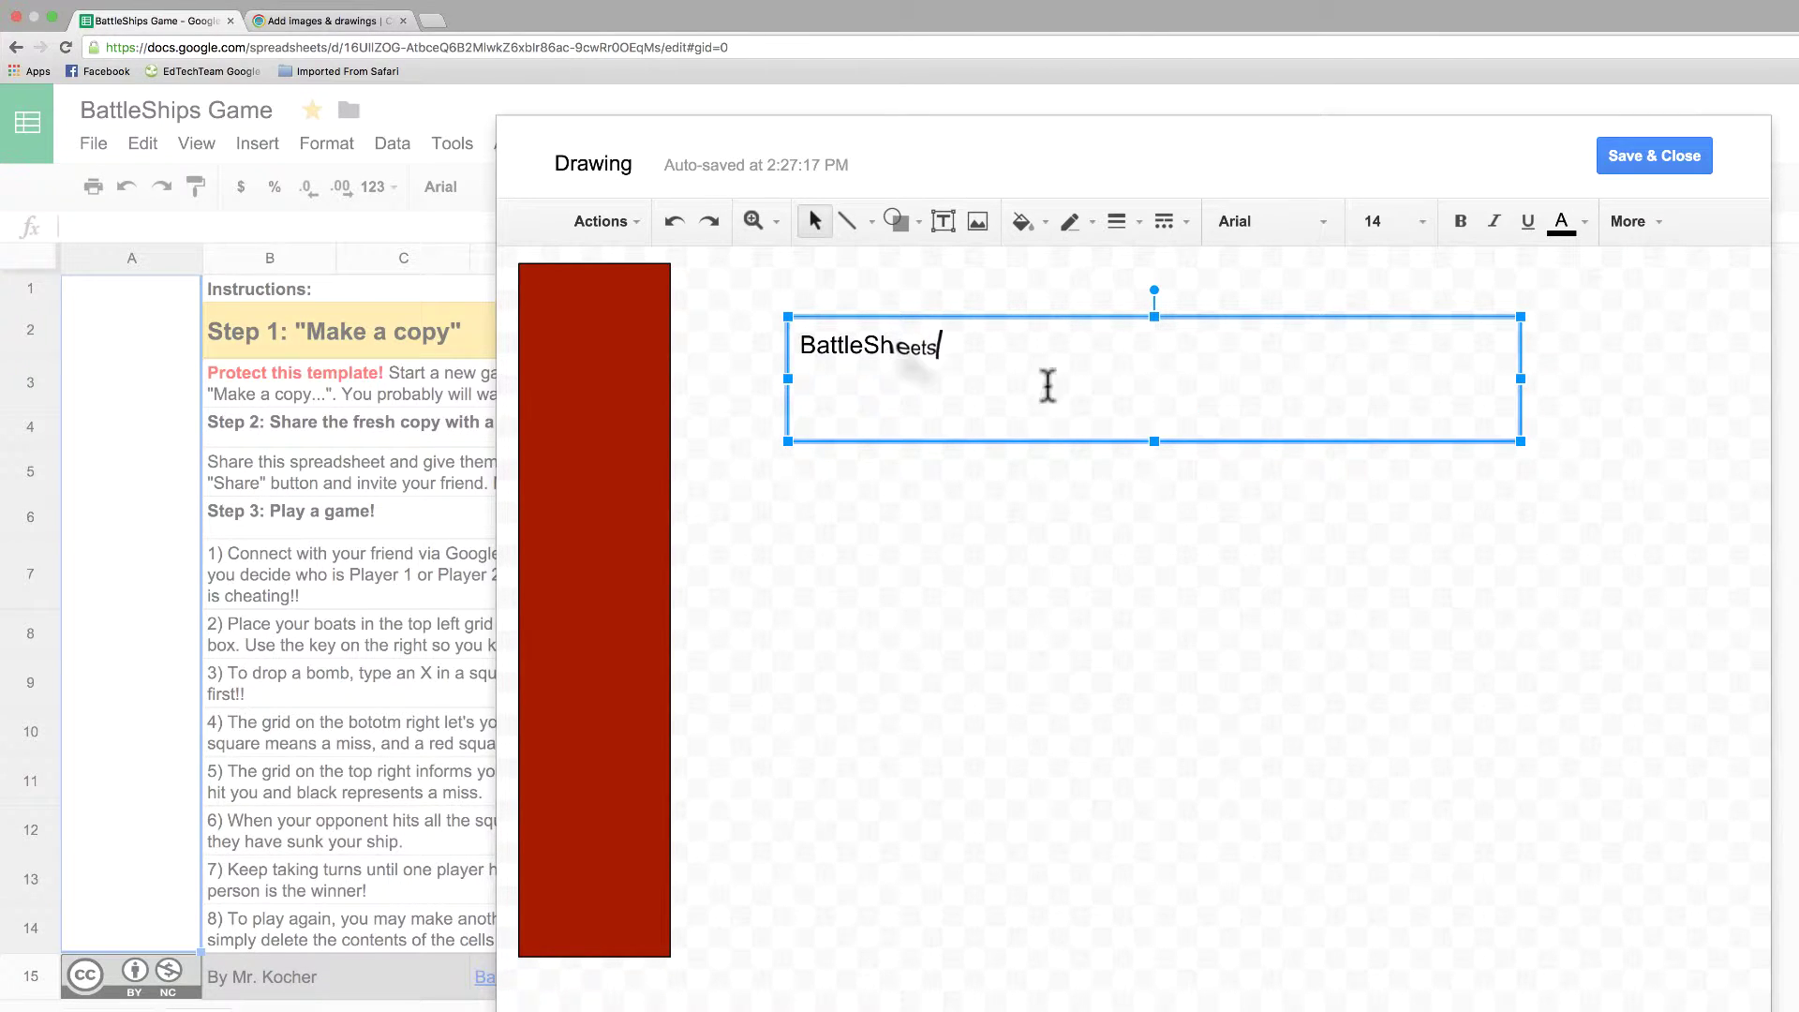
double_click(917, 355)
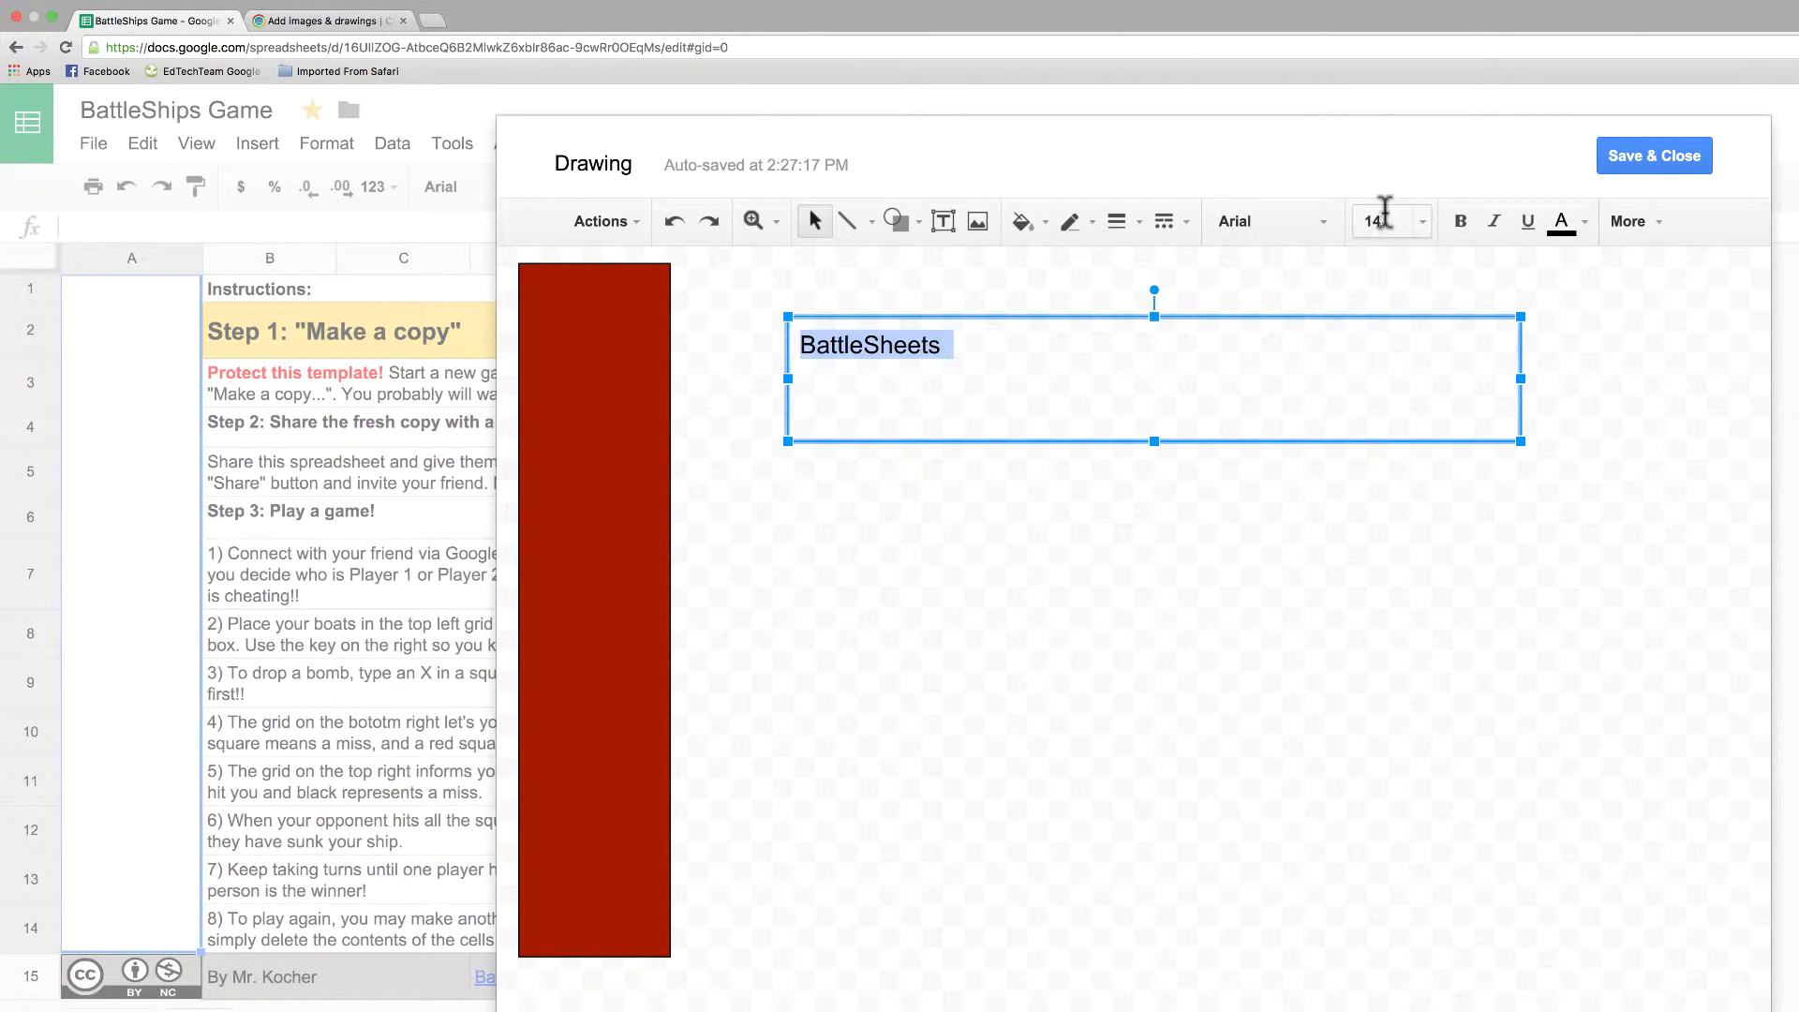
click(1422, 221)
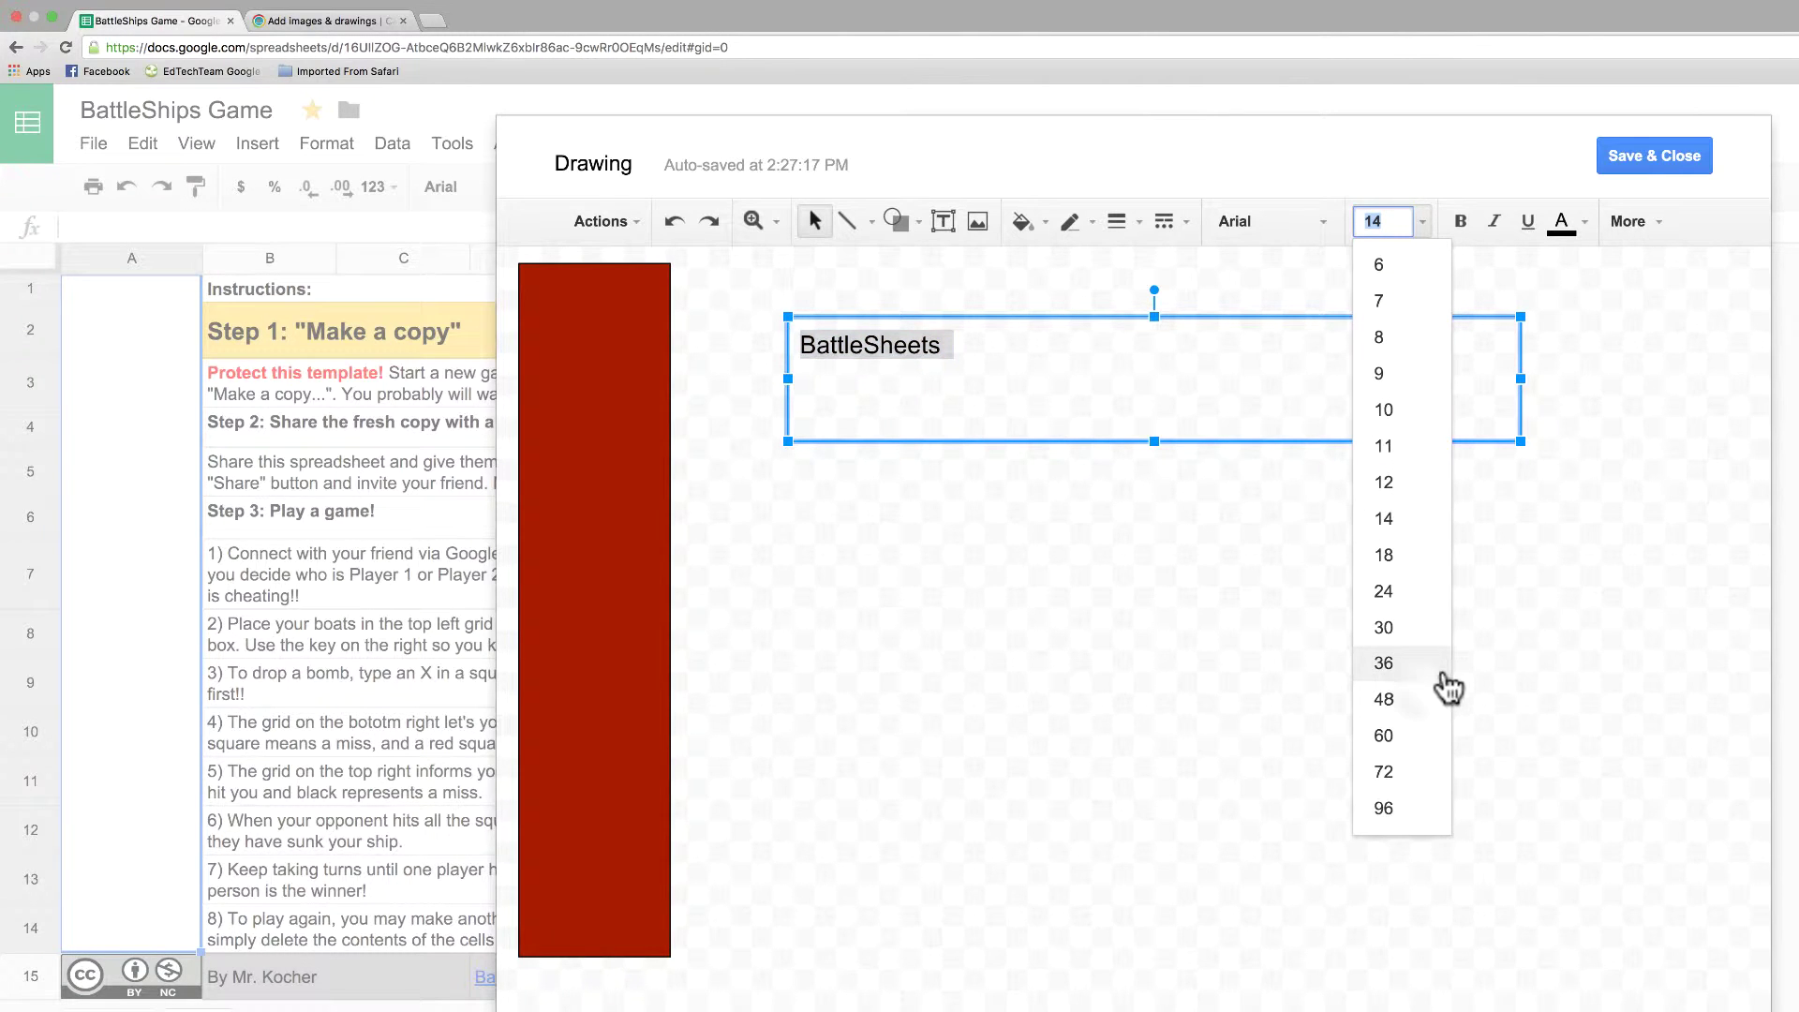
click(1415, 695)
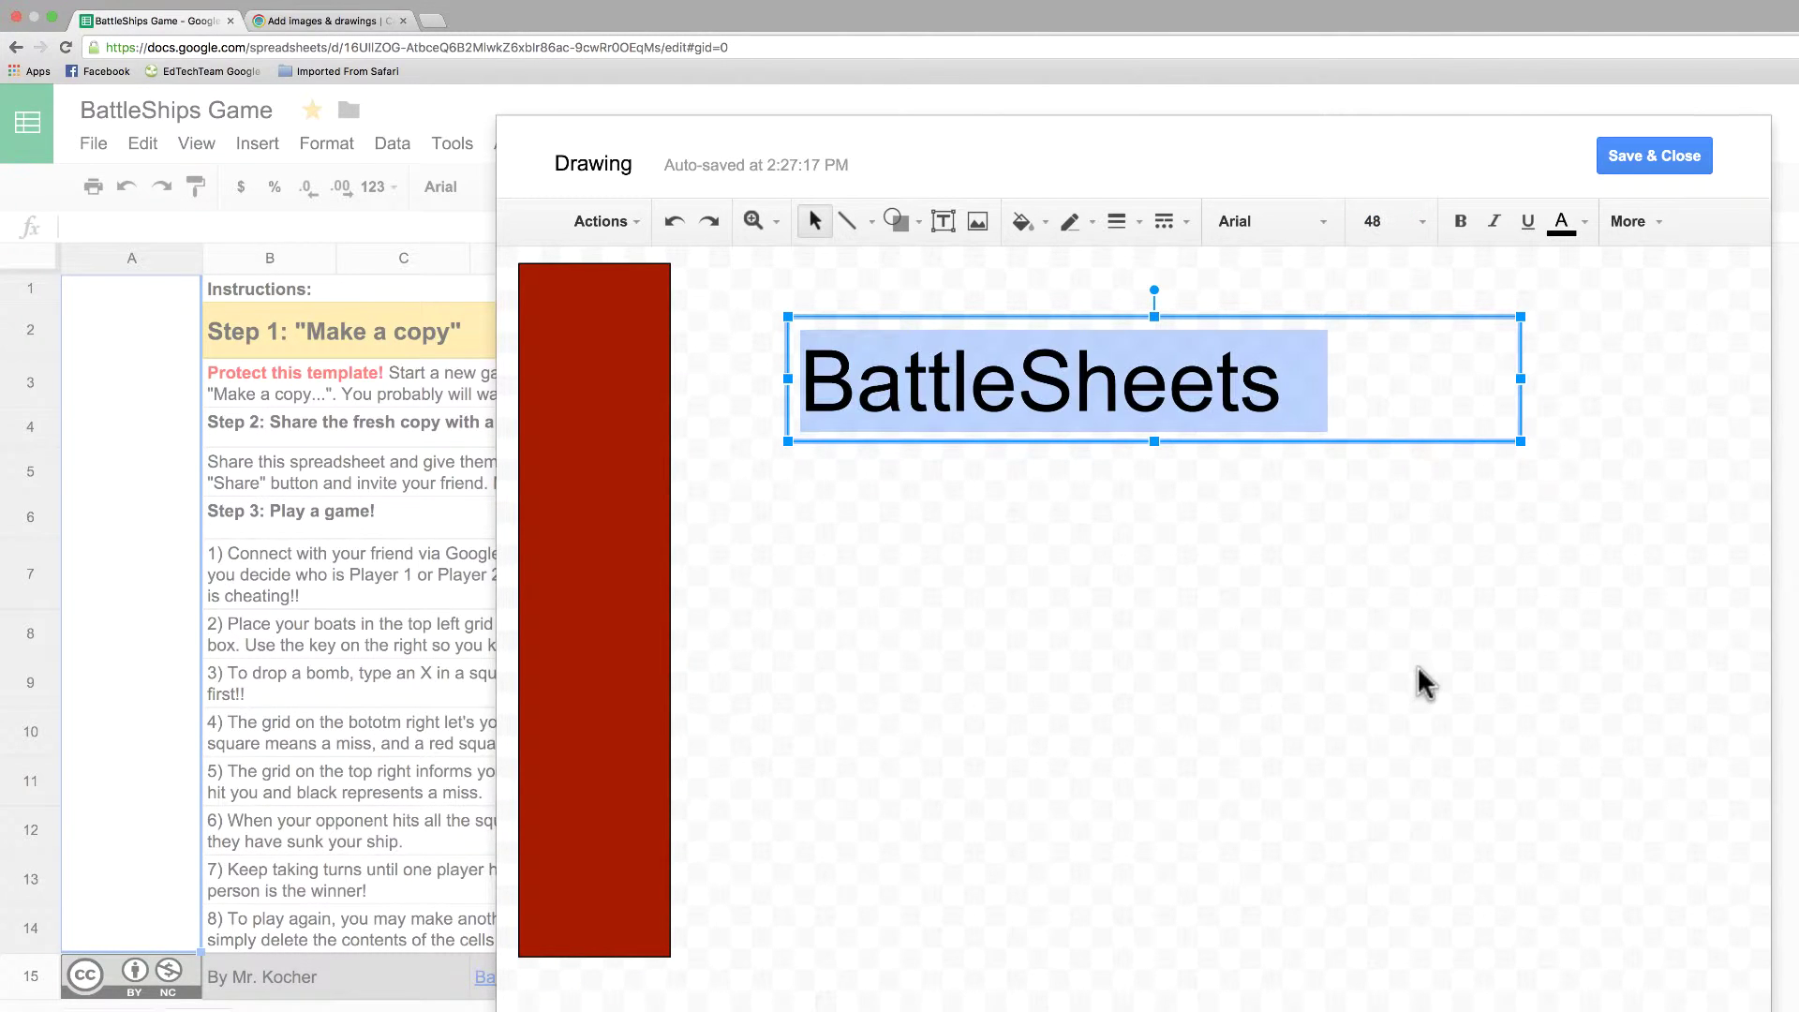
click(1326, 542)
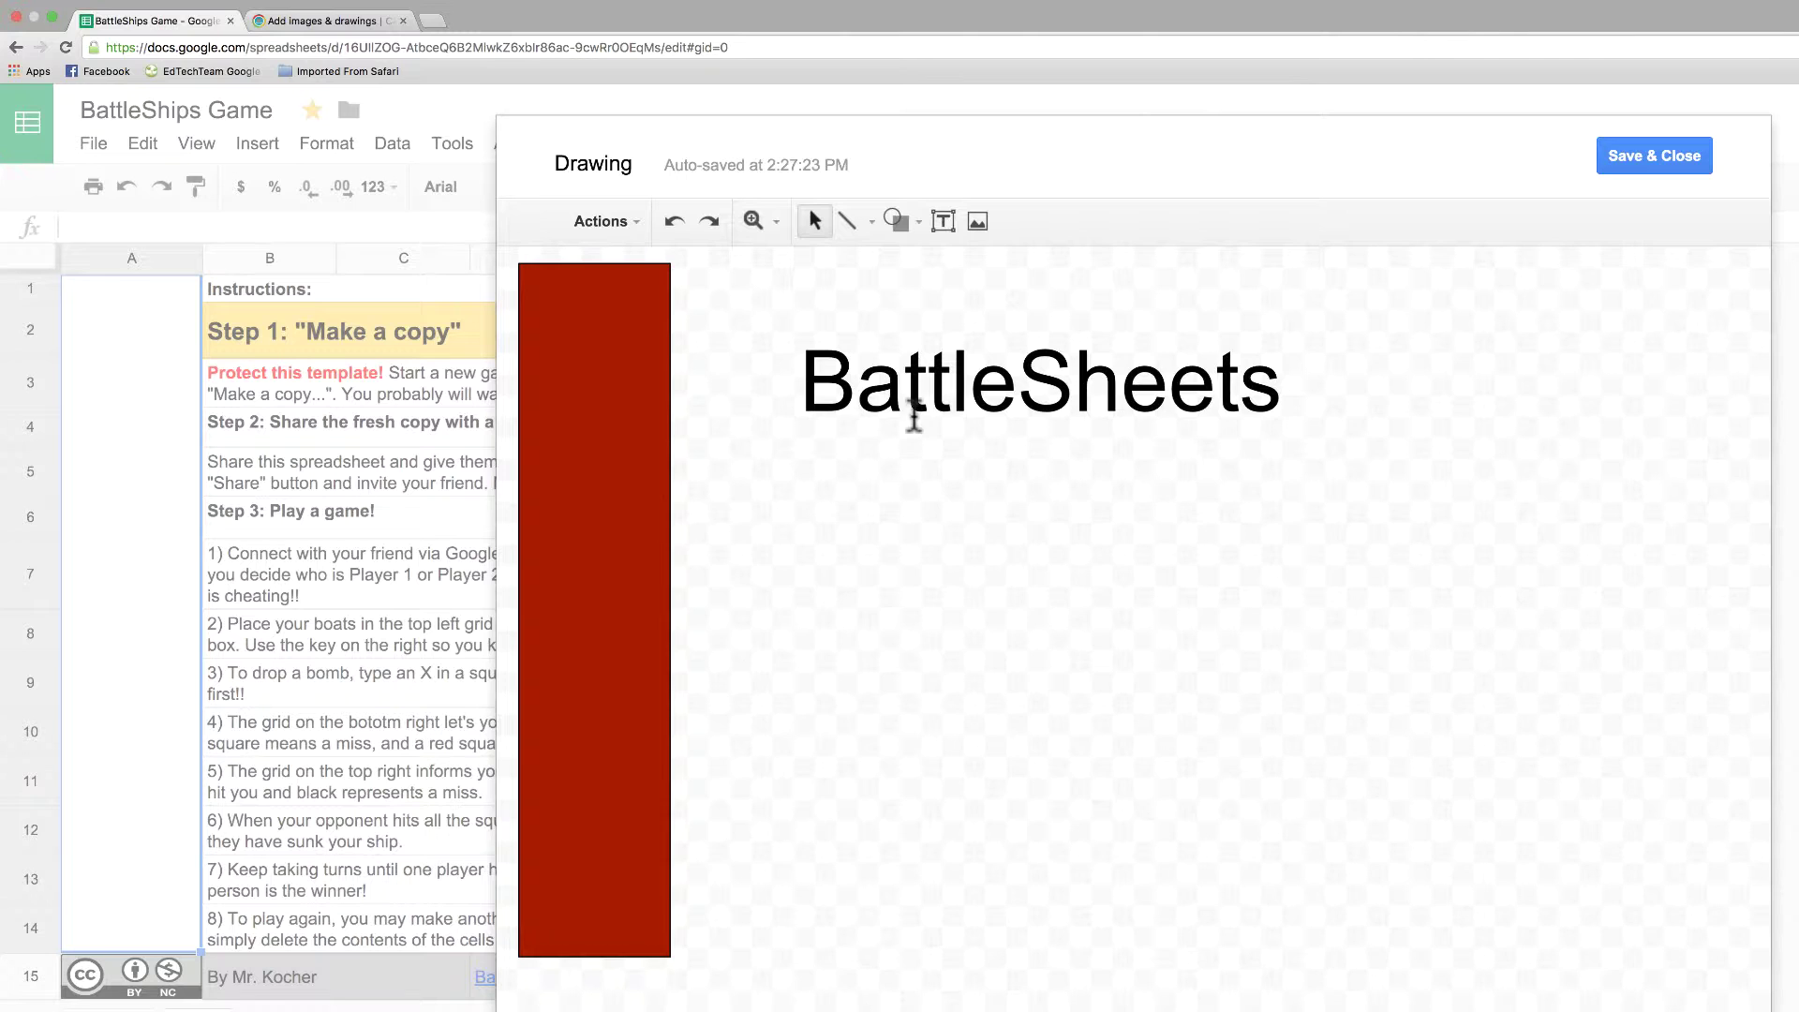
click(979, 376)
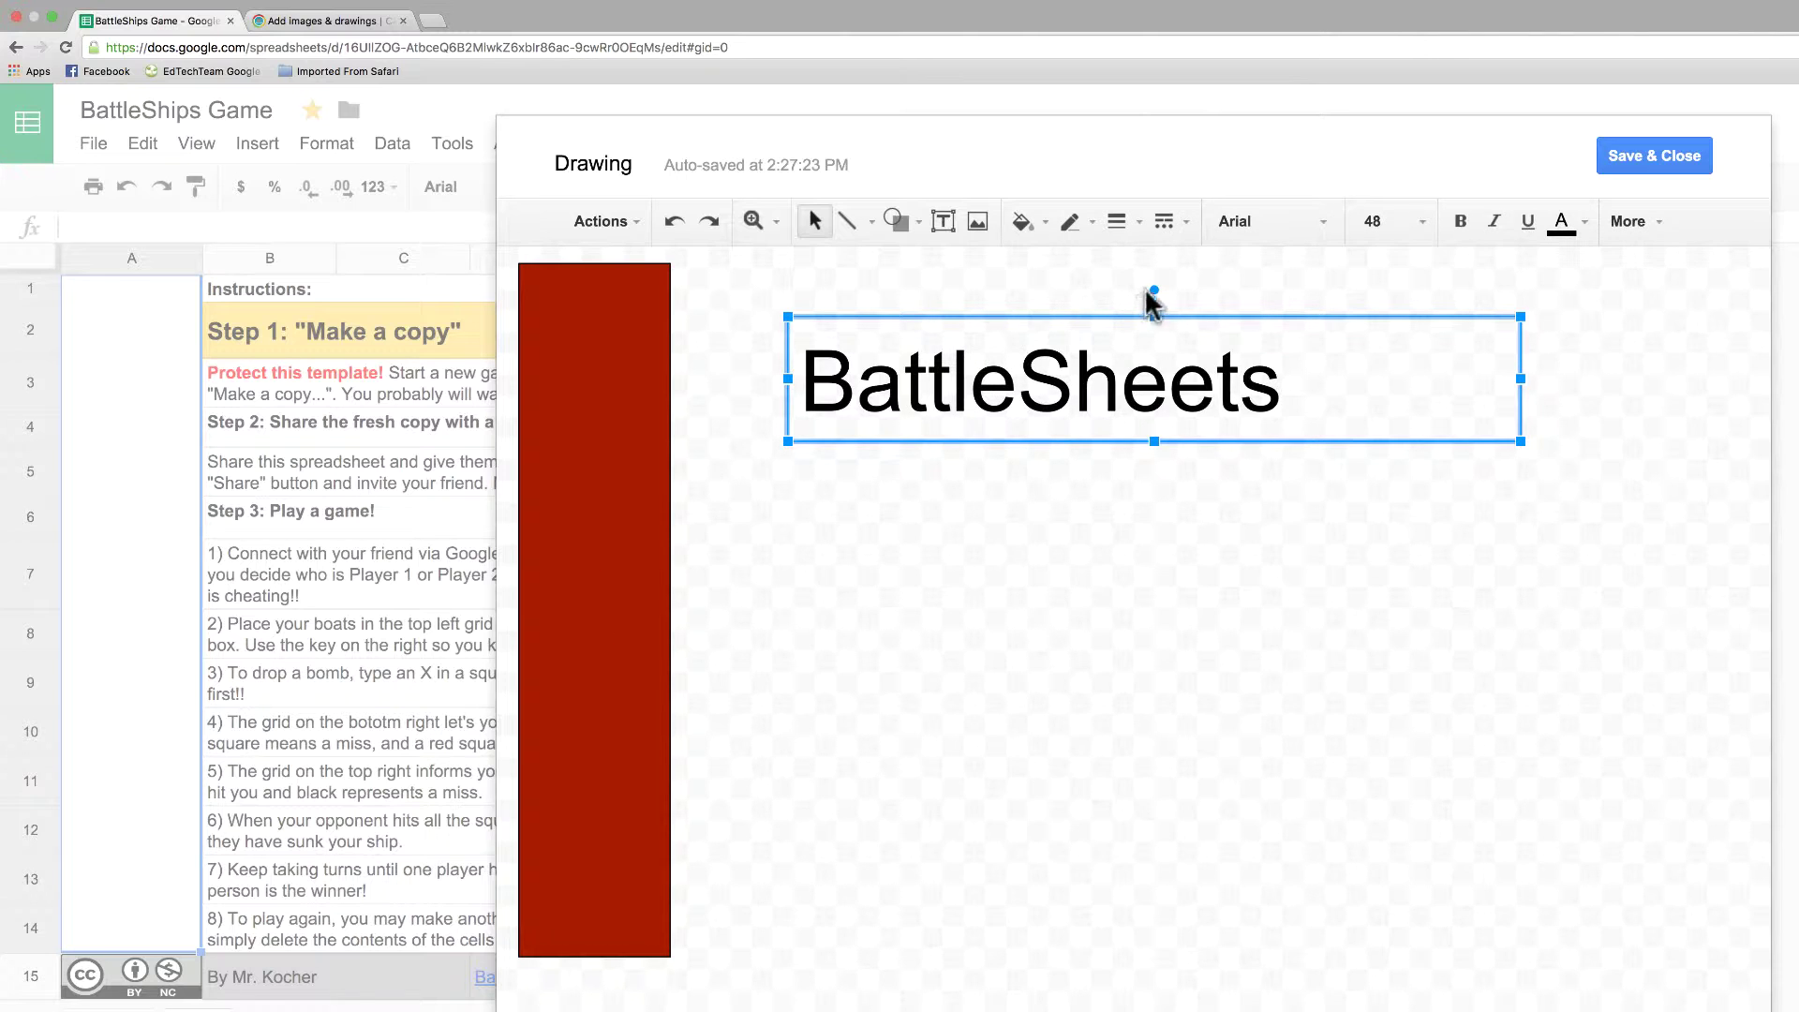
drag(1525, 377, 1314, 377)
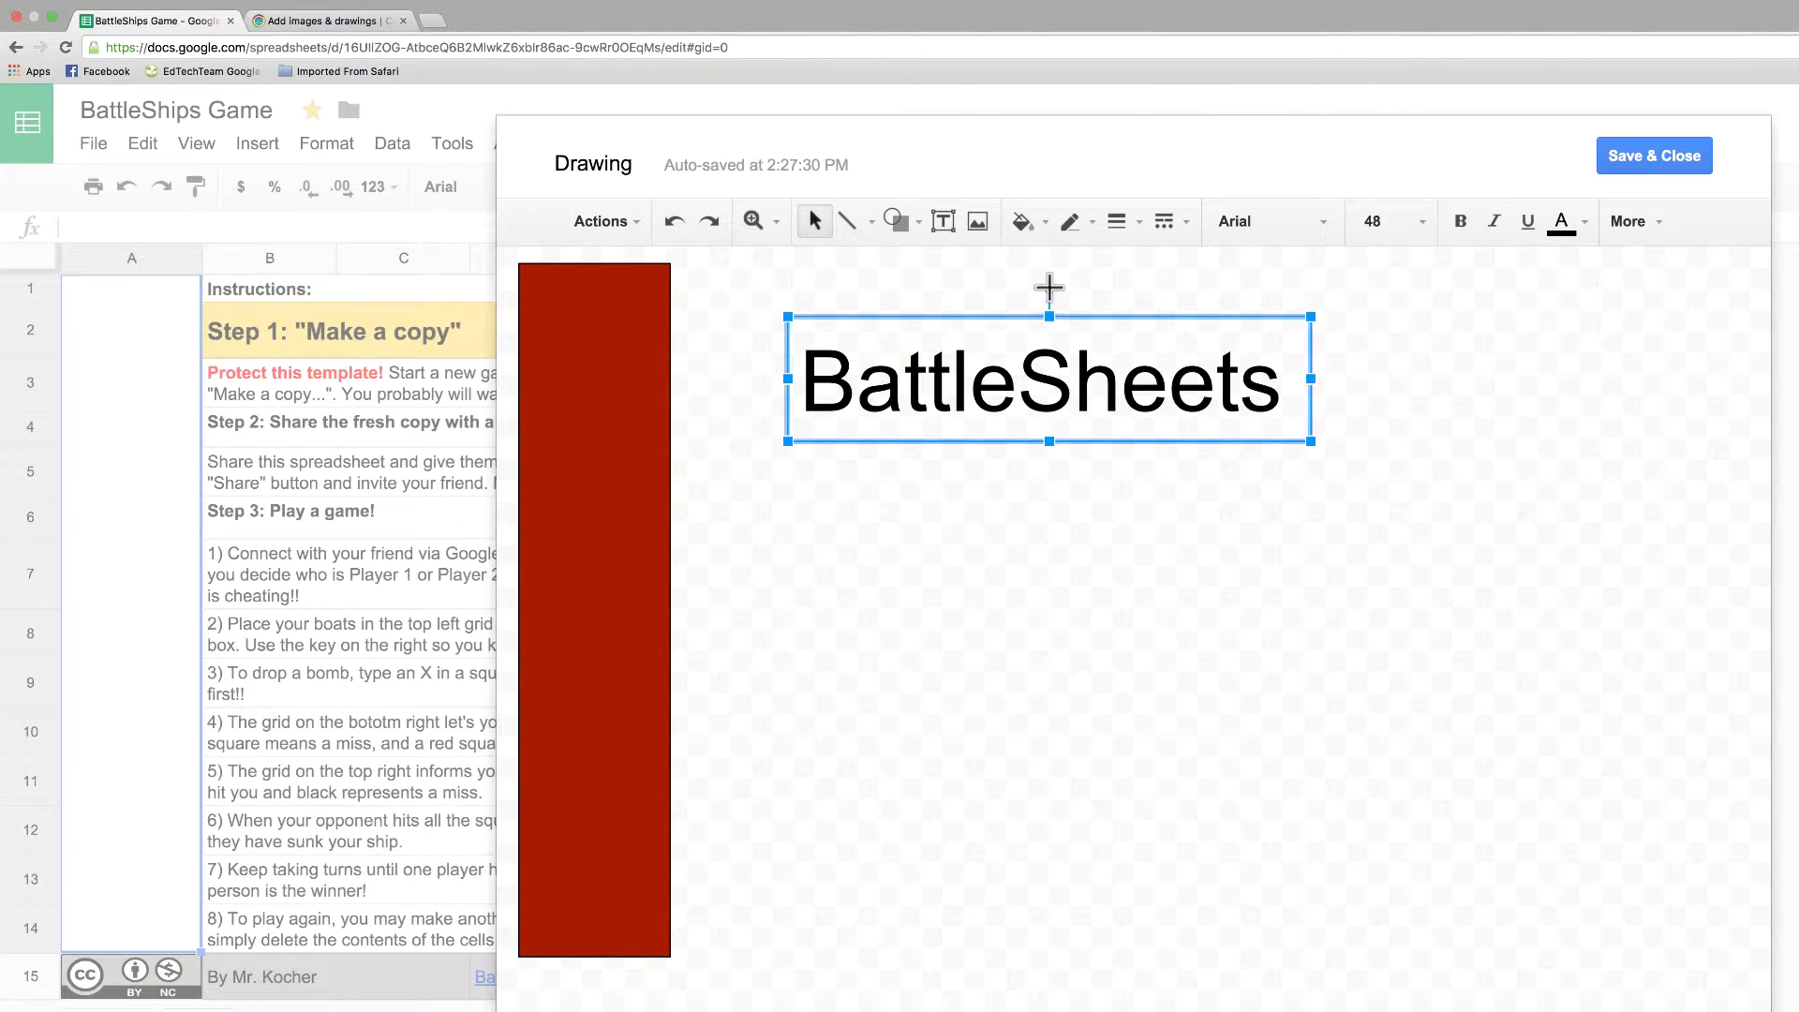
Step: Rotate the BattleSheets text to read vertically and centre it on the red bar
drag(1048, 289, 879, 409)
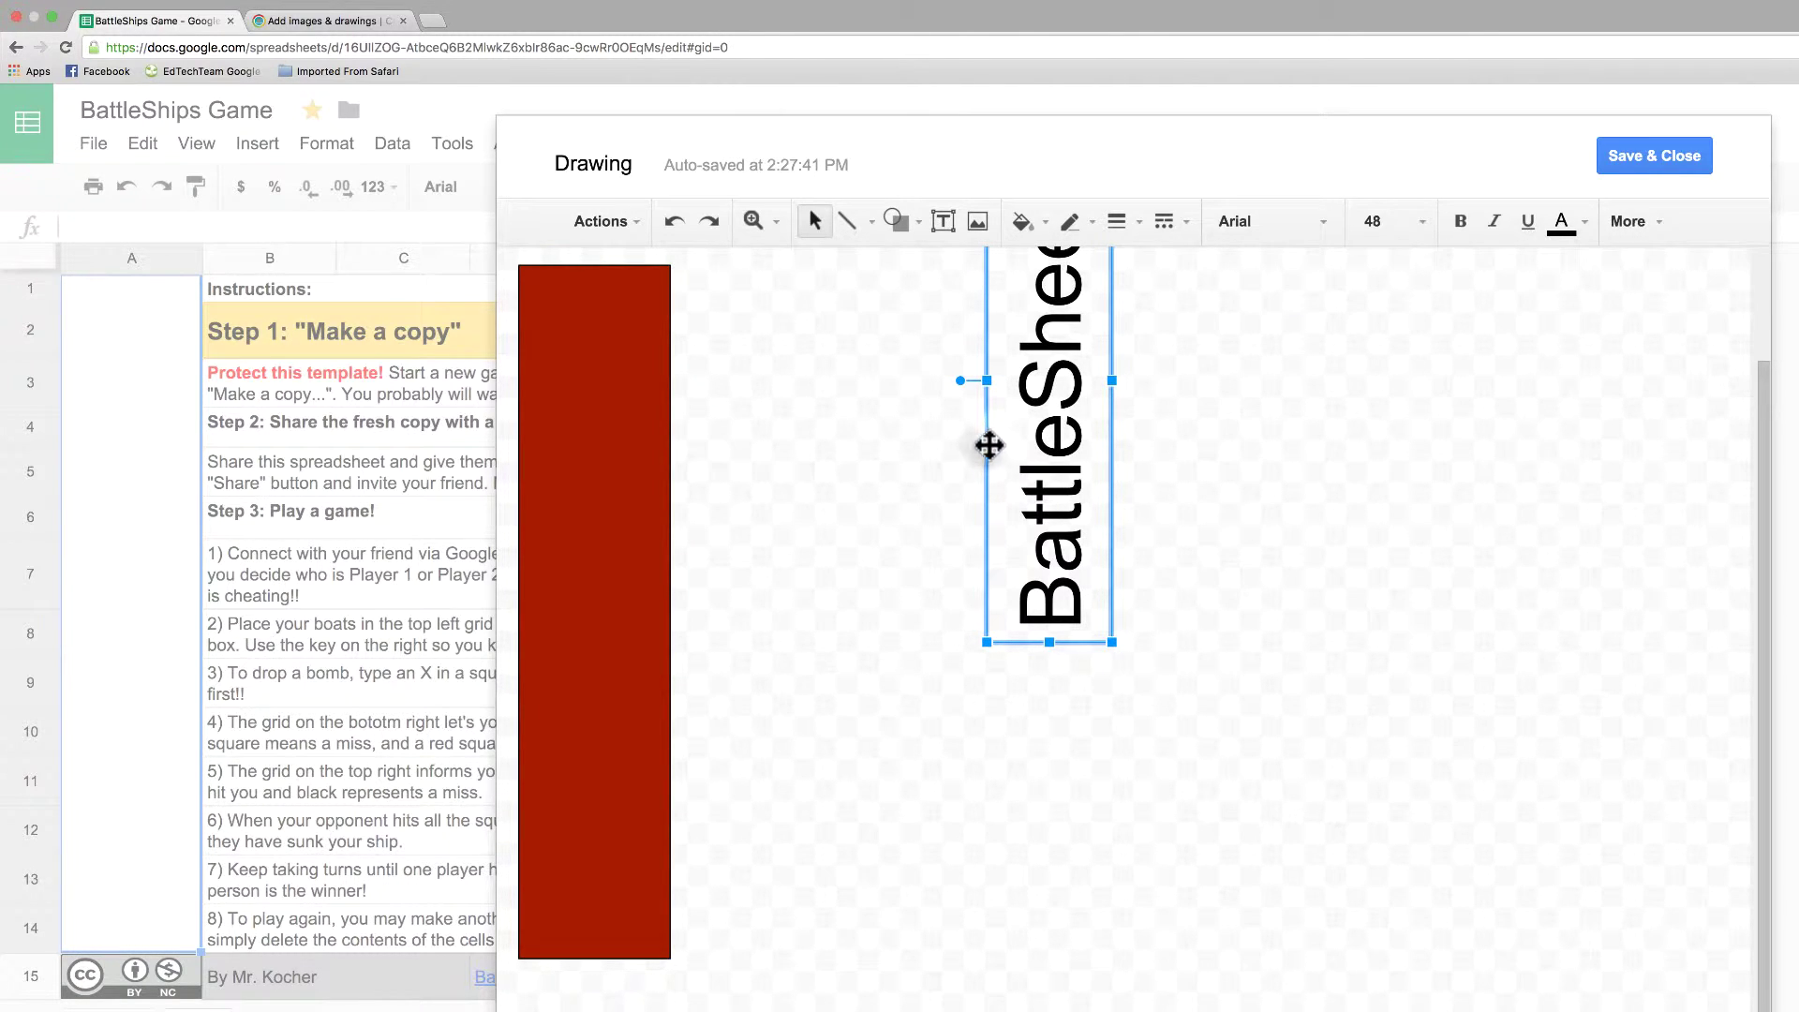
drag(989, 444, 536, 629)
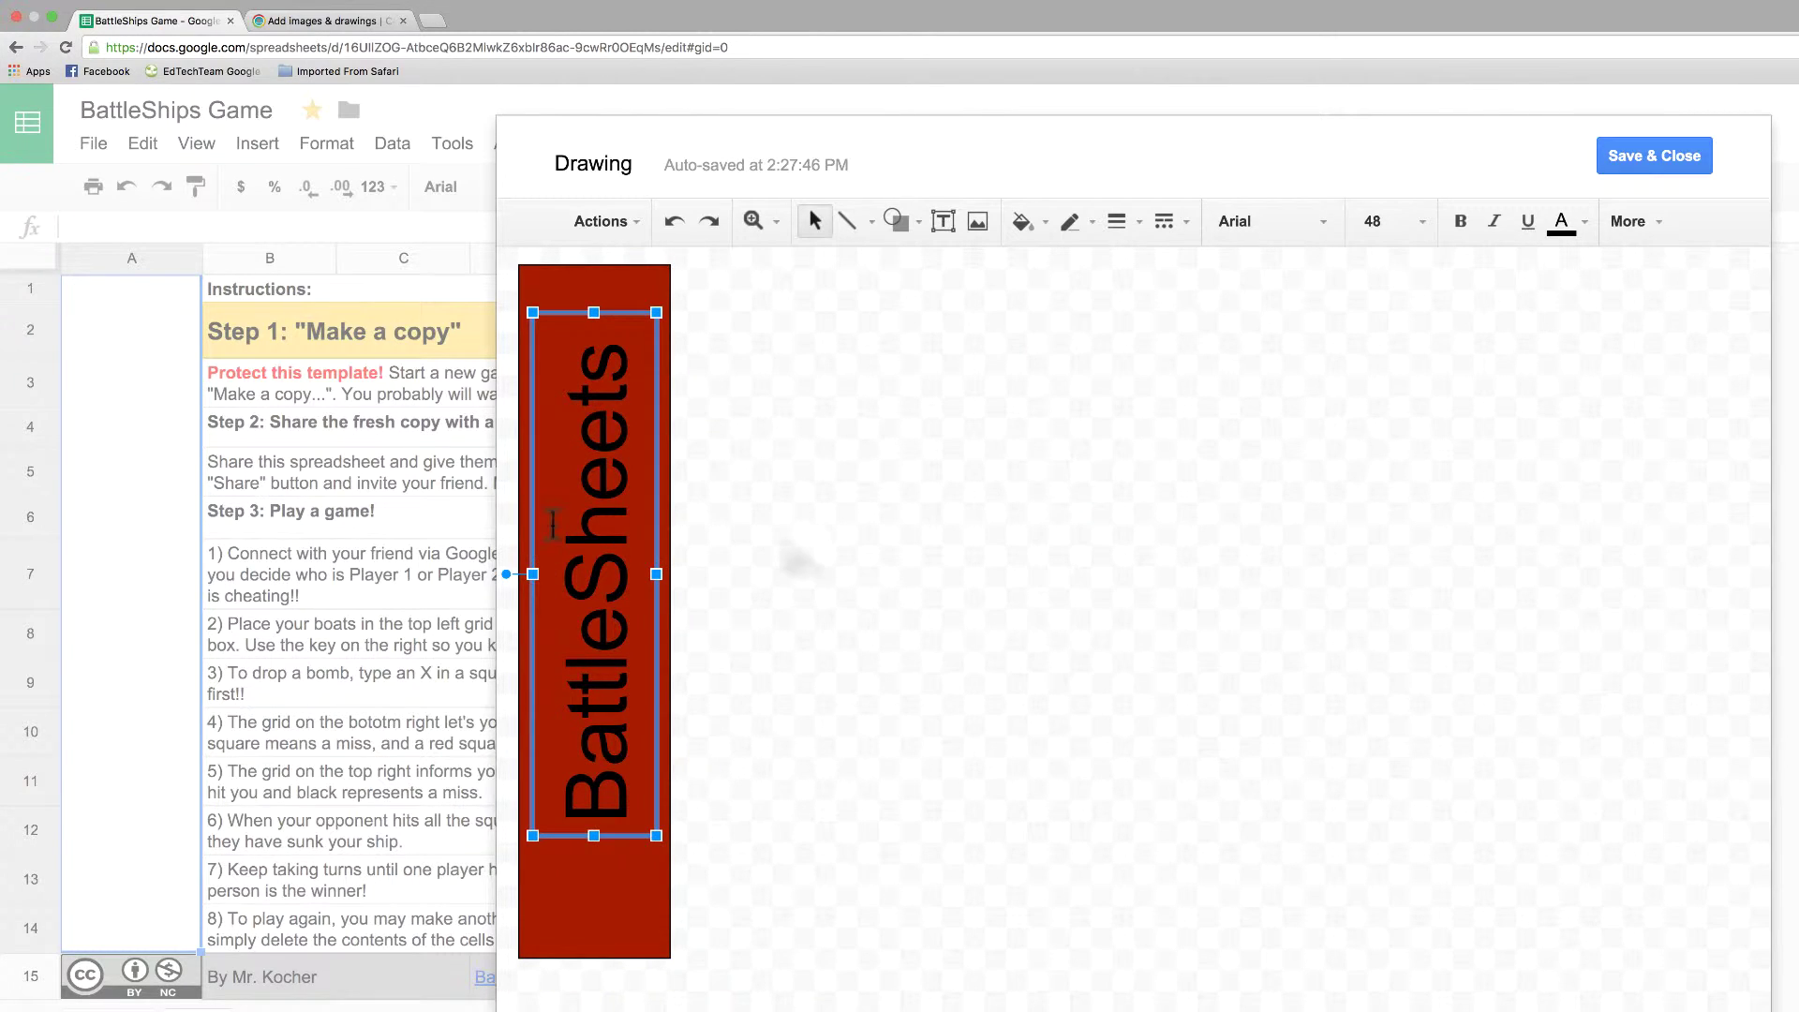
click(805, 562)
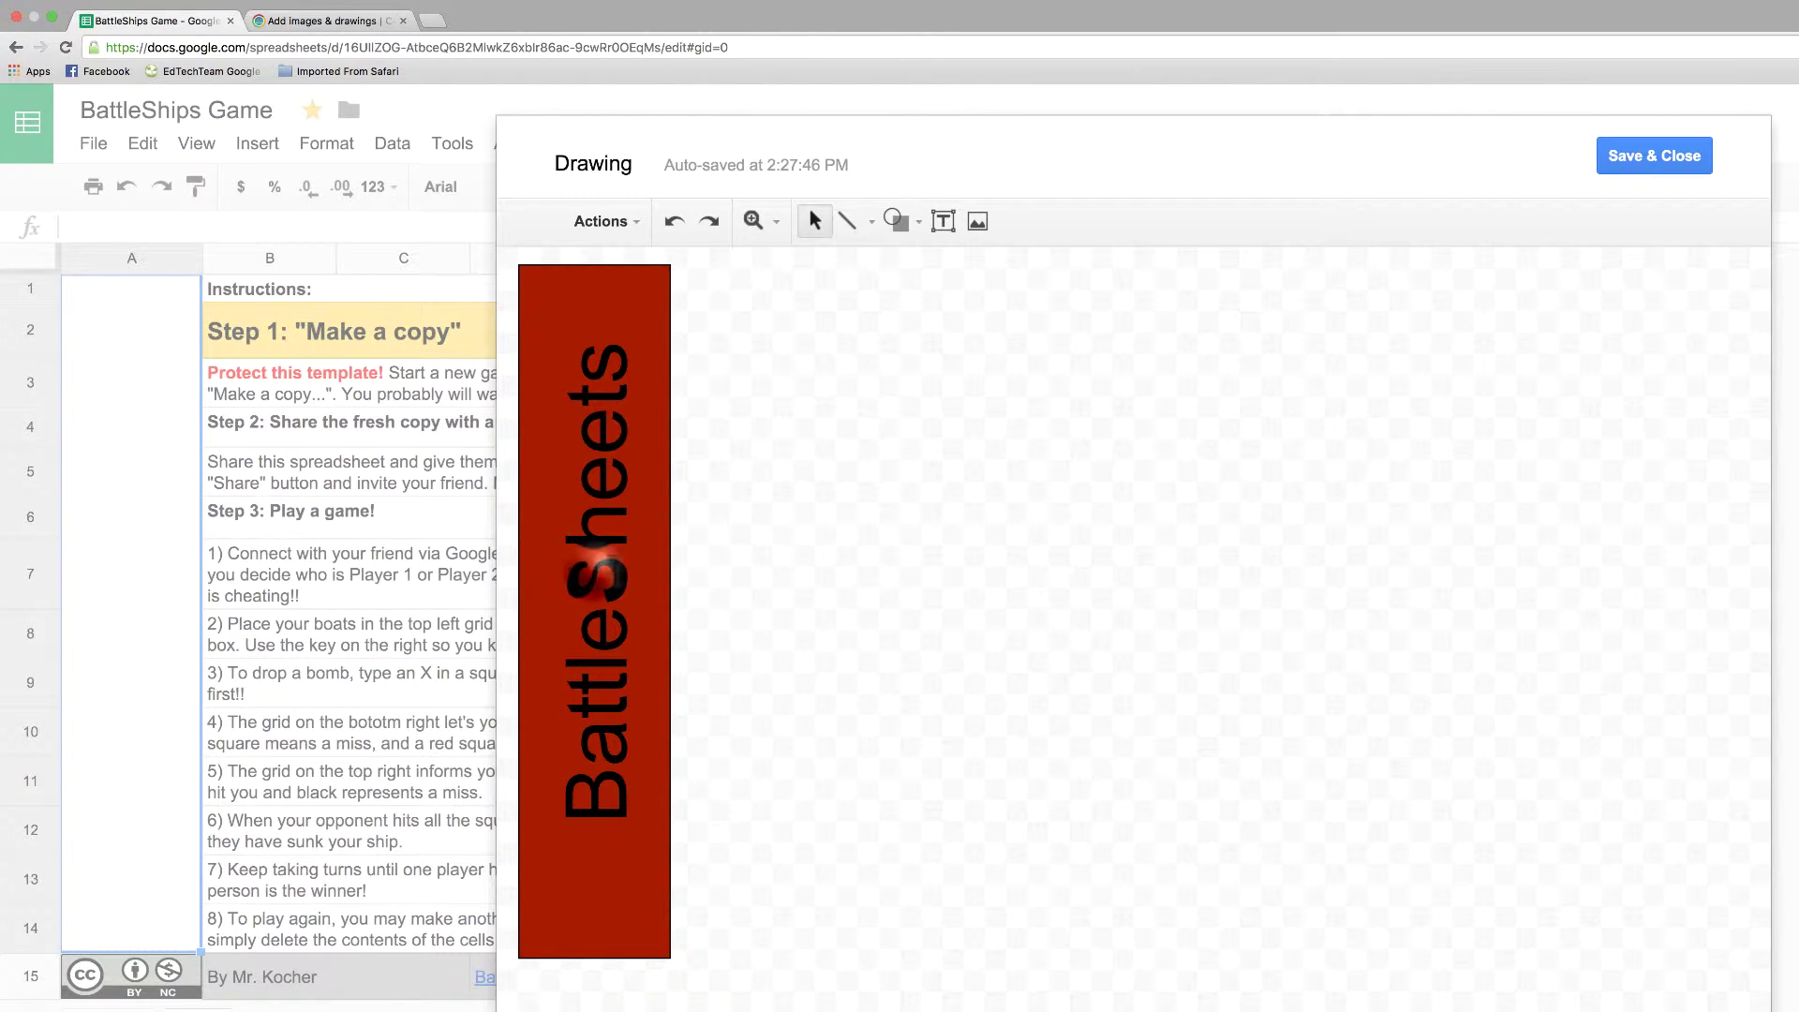
click(604, 581)
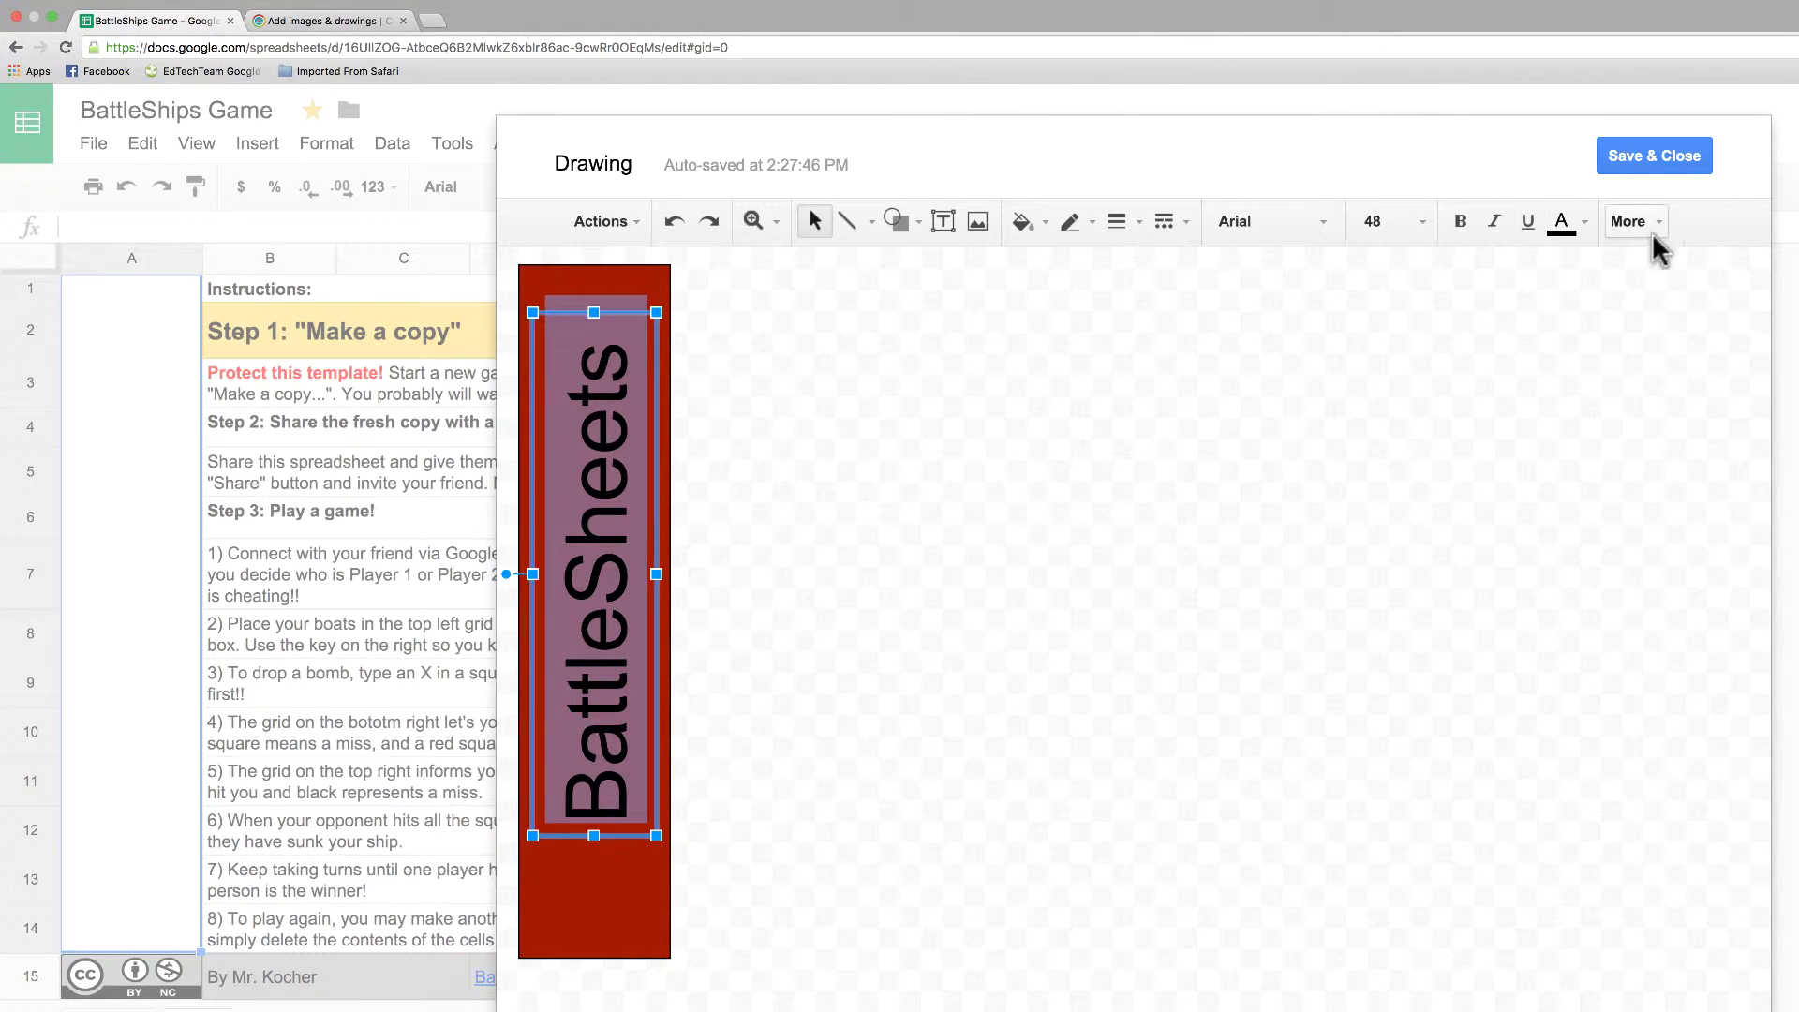
Step: Change the vertical BattleSheets text colour from black to white
click(1584, 225)
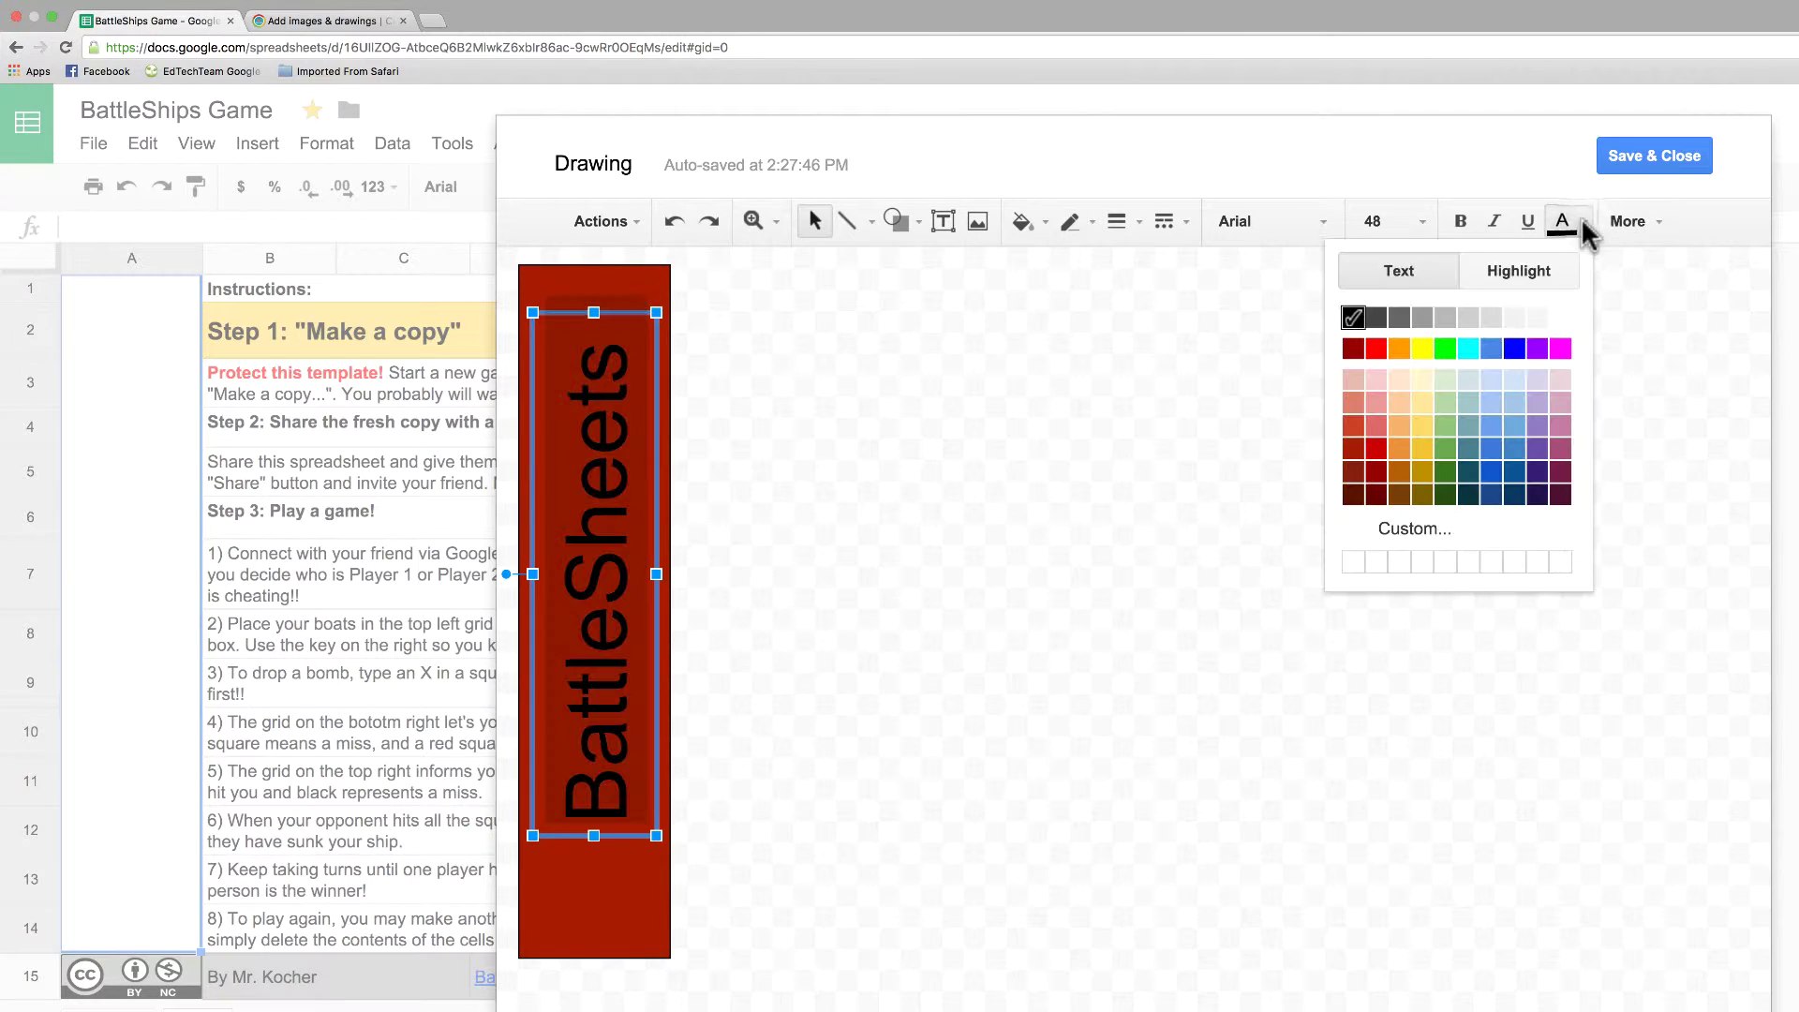
click(1560, 318)
click(998, 464)
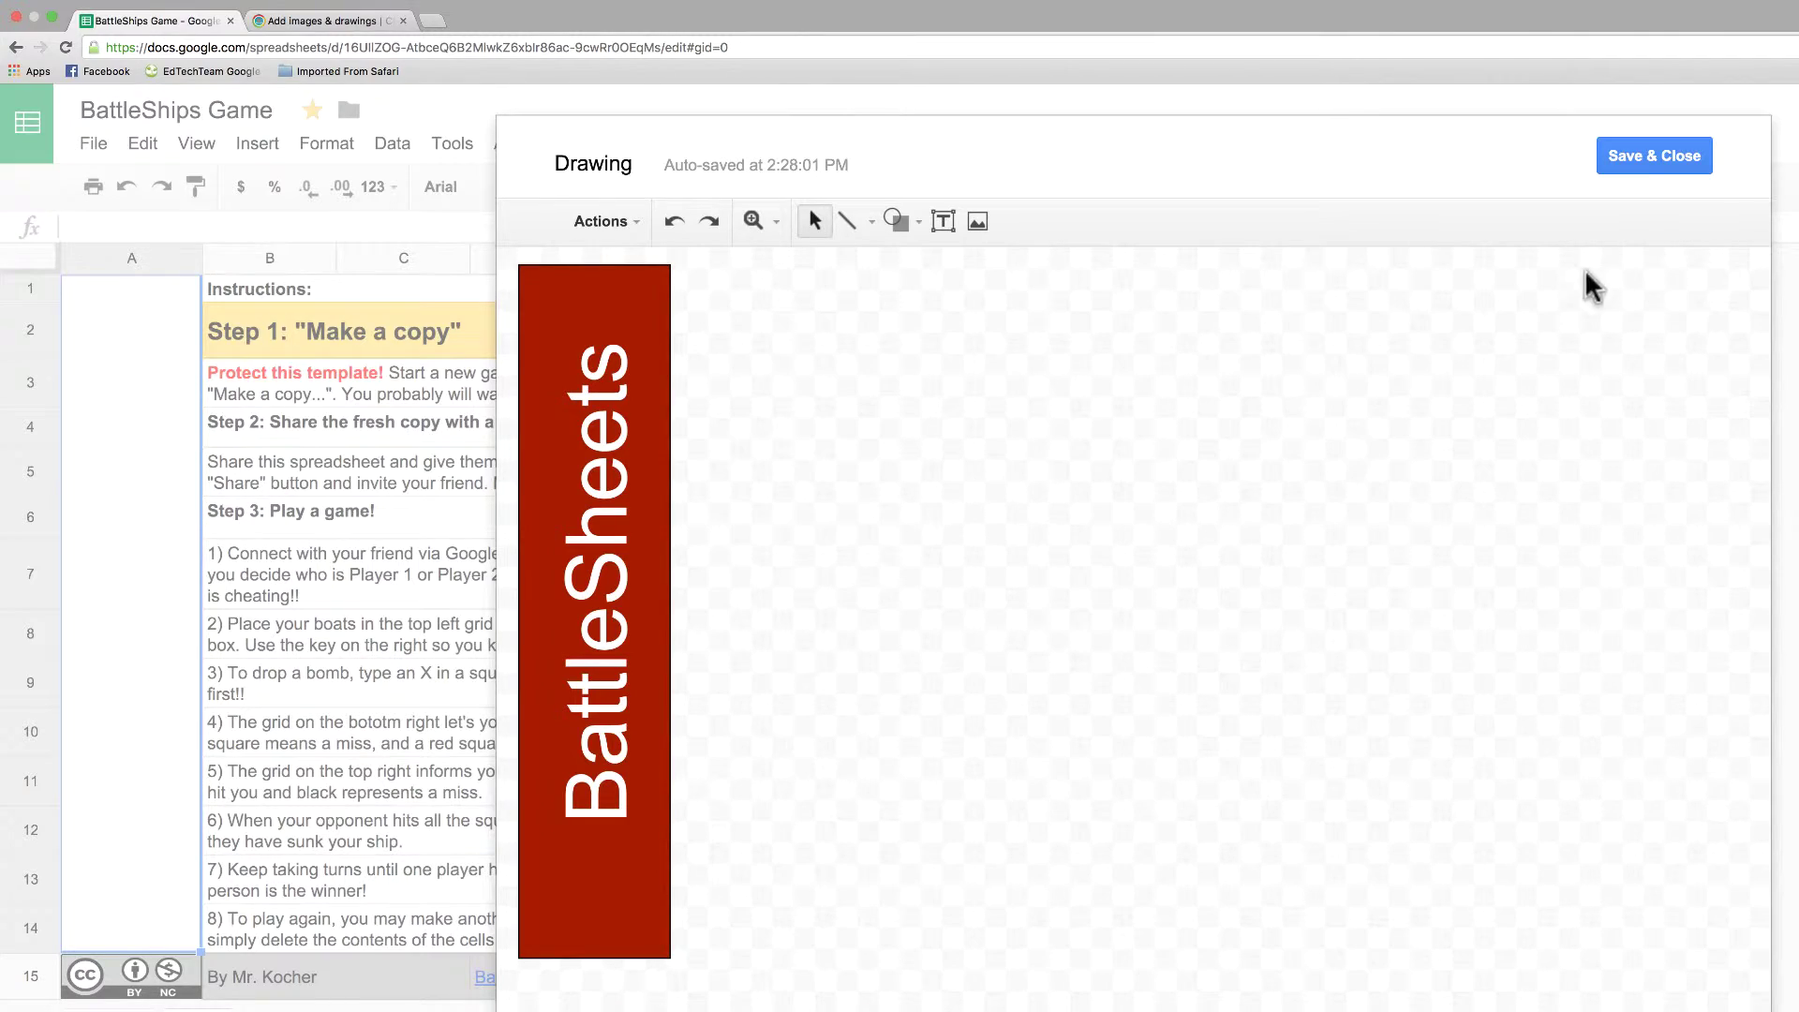
Step: Insert the red BattleSheets drawing and size it to column A's width across rows 1–14
click(1645, 155)
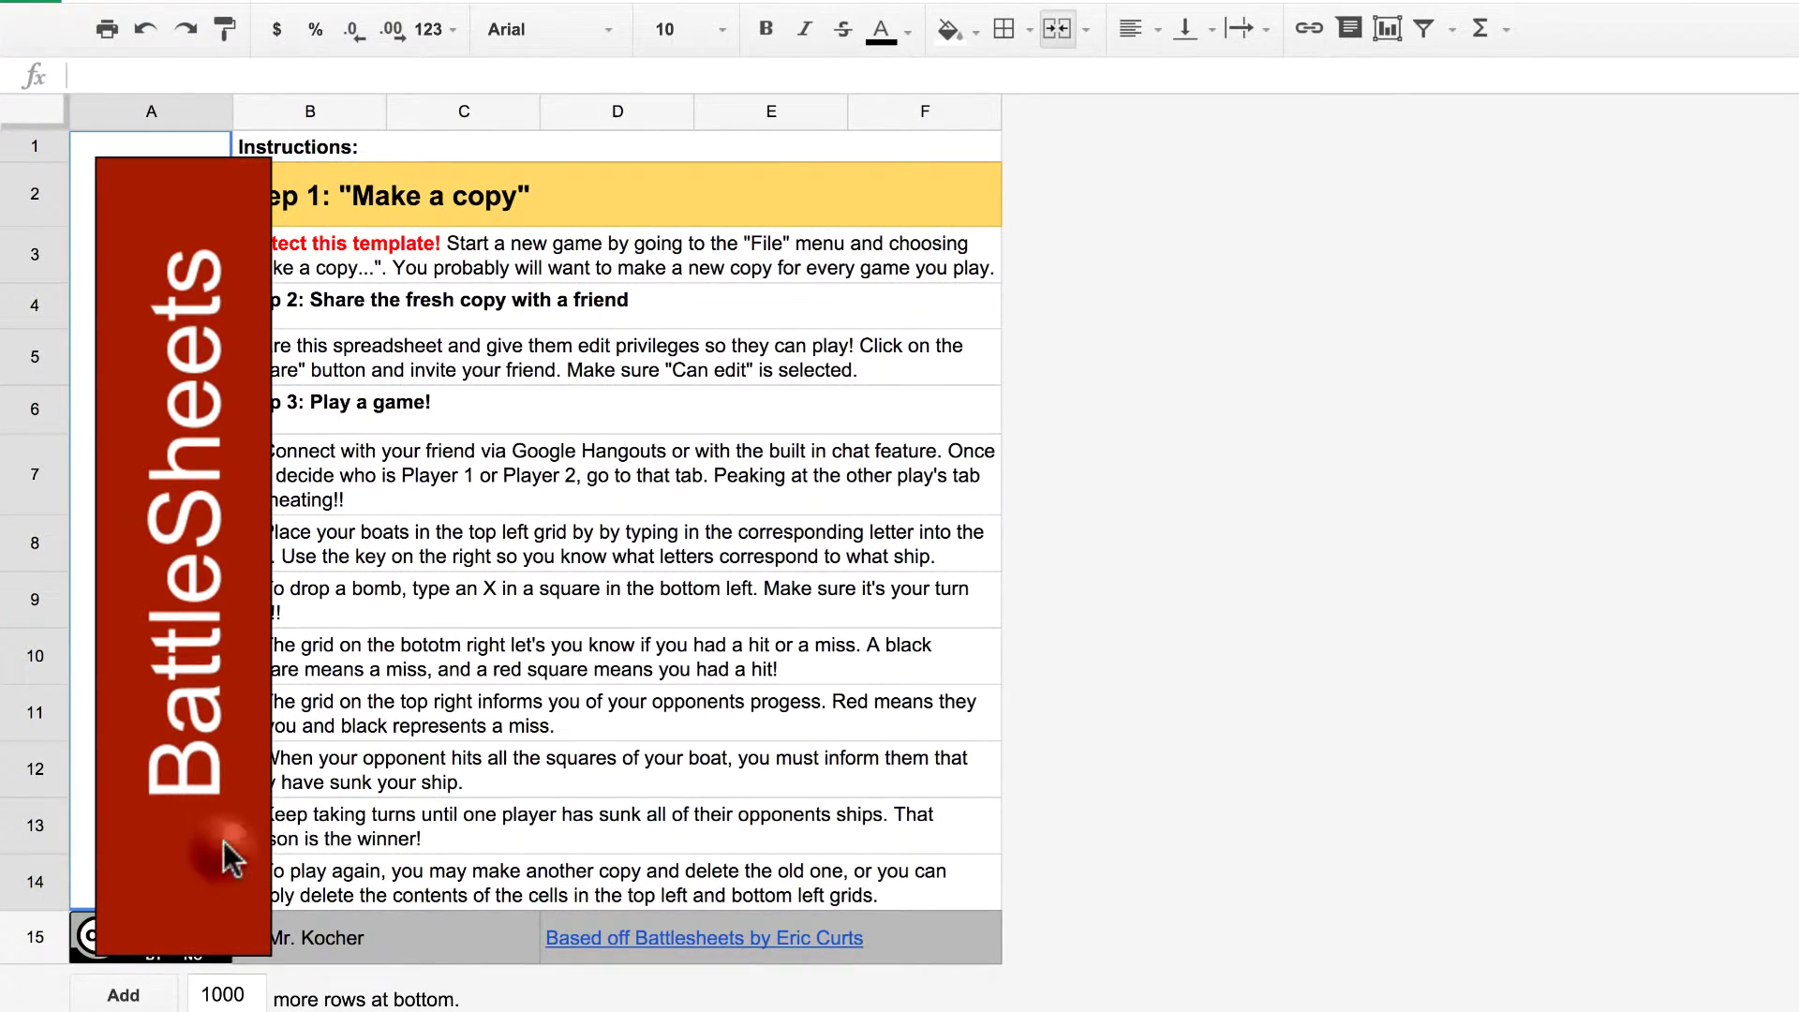
click(221, 867)
drag(217, 876, 193, 852)
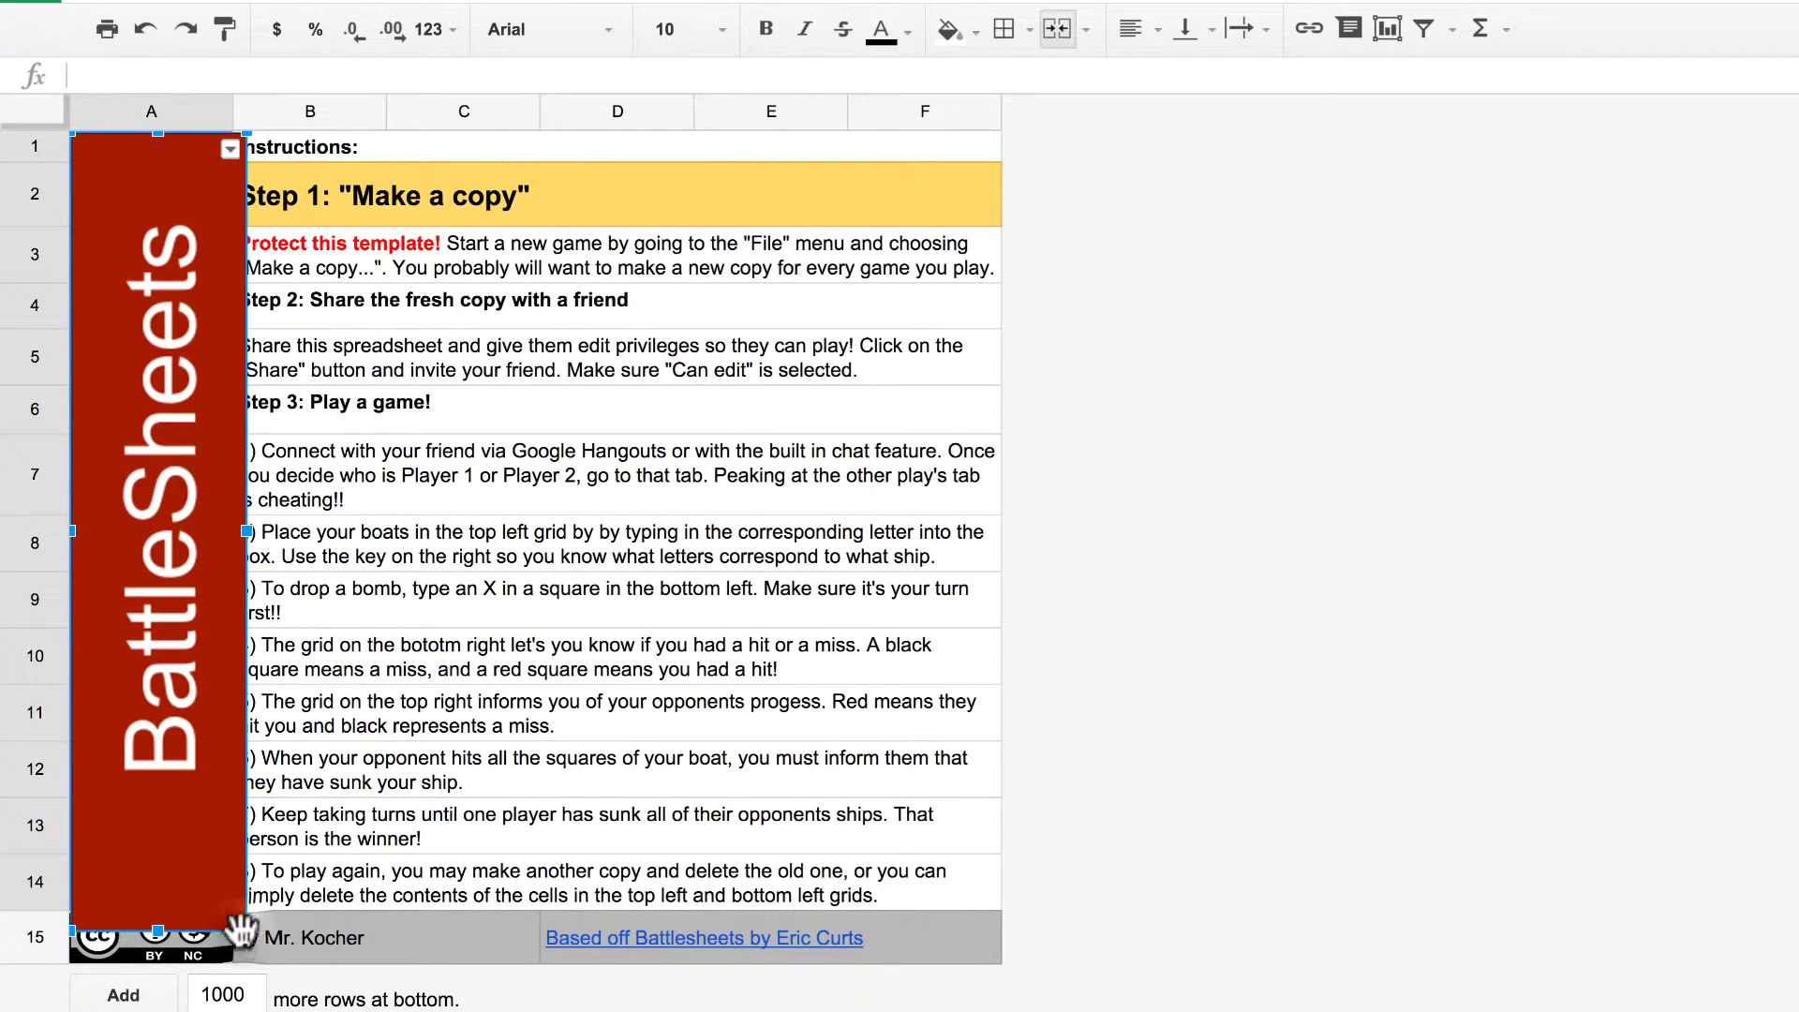
drag(245, 931, 201, 905)
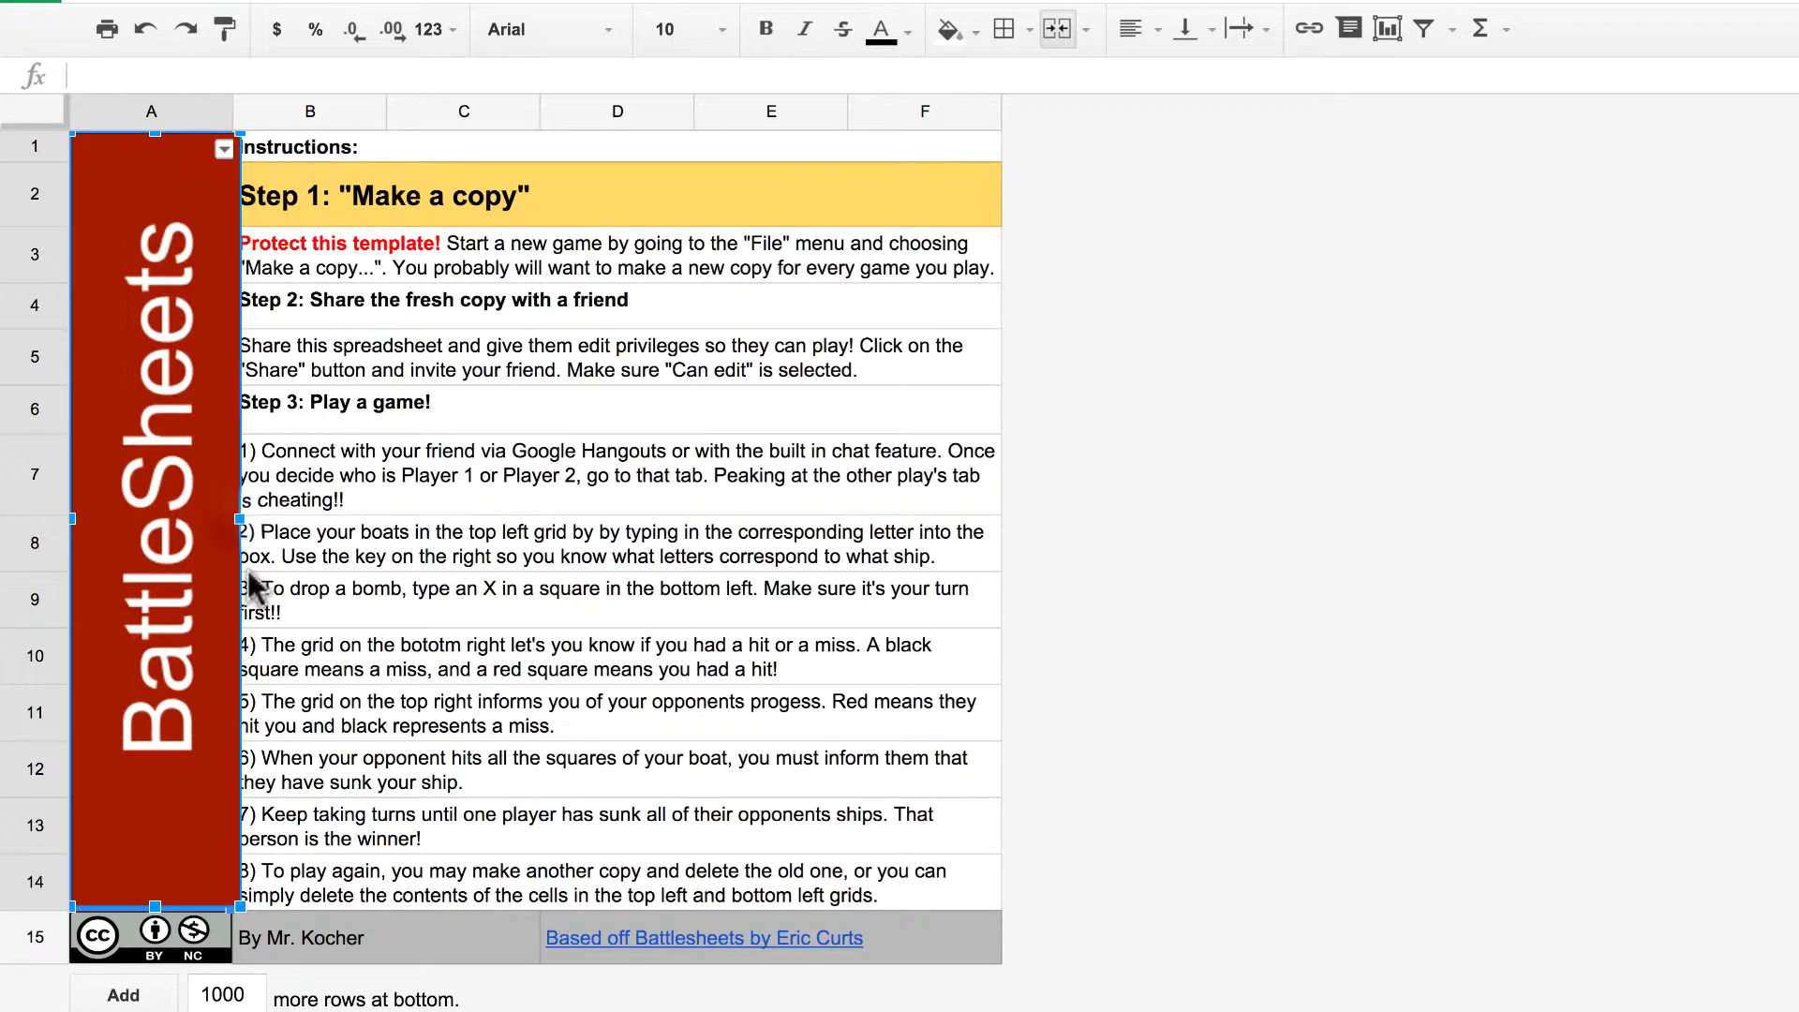
drag(239, 521, 229, 525)
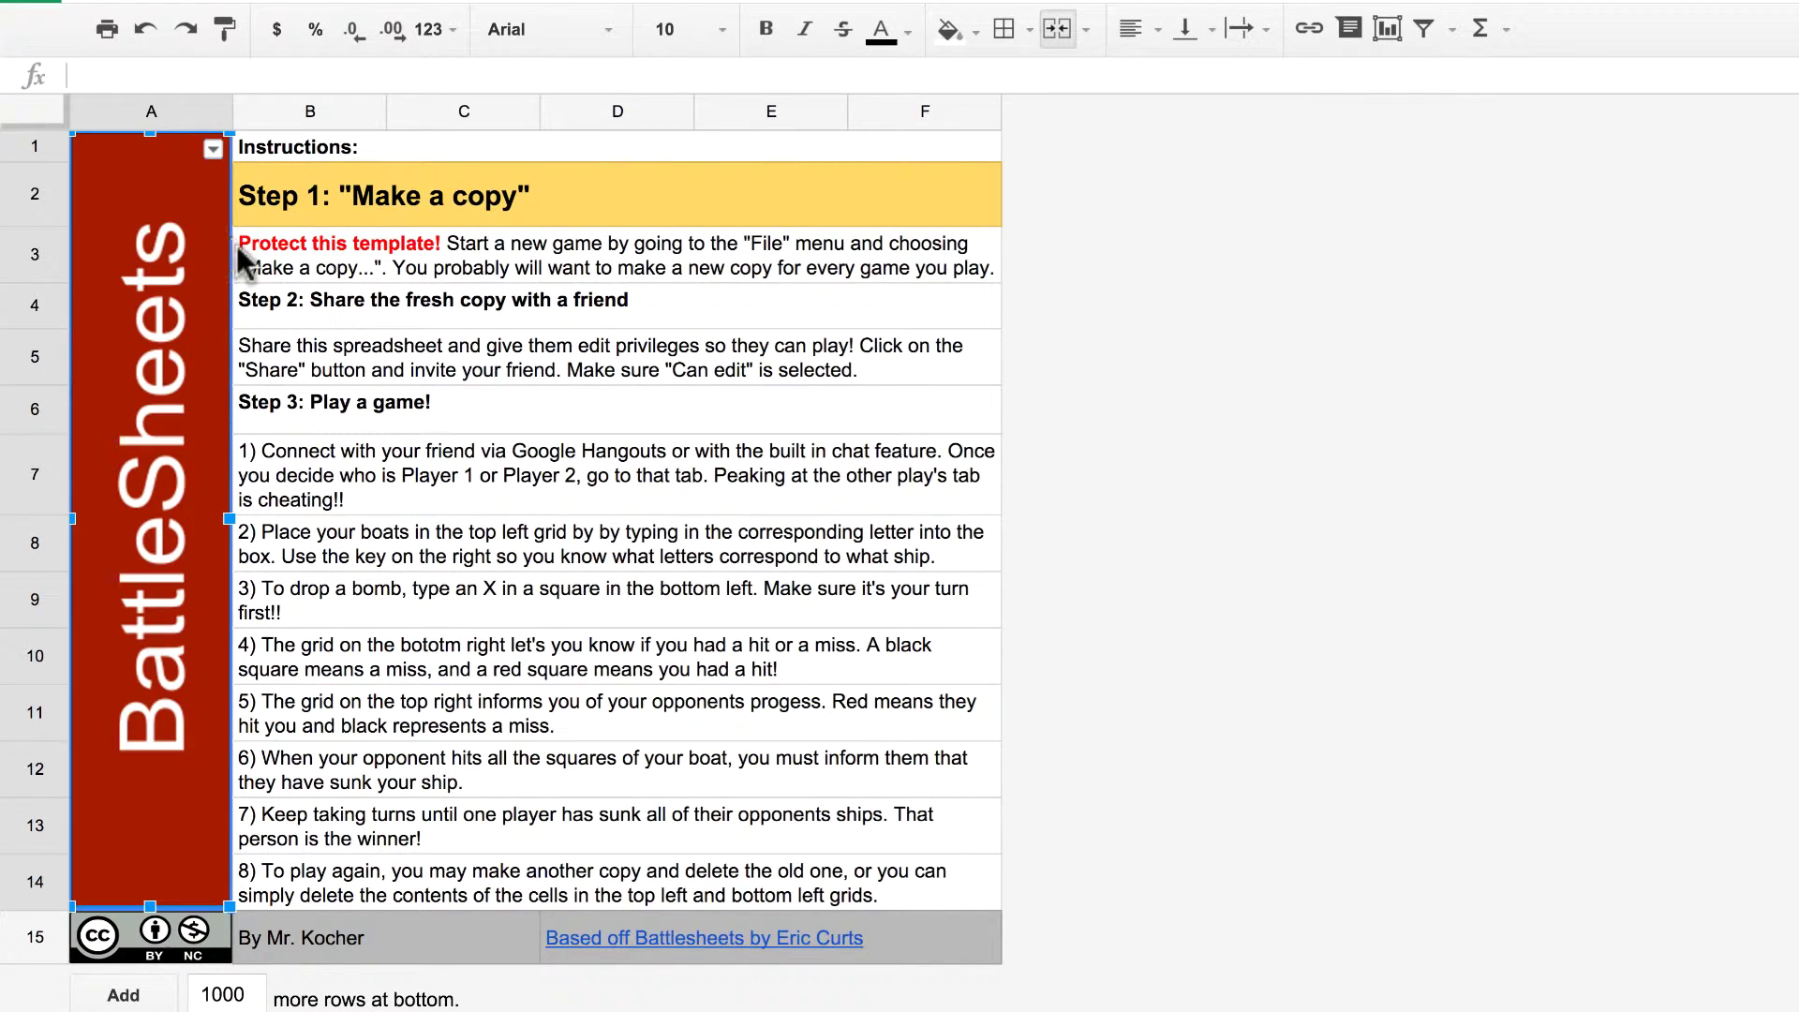
click(1443, 475)
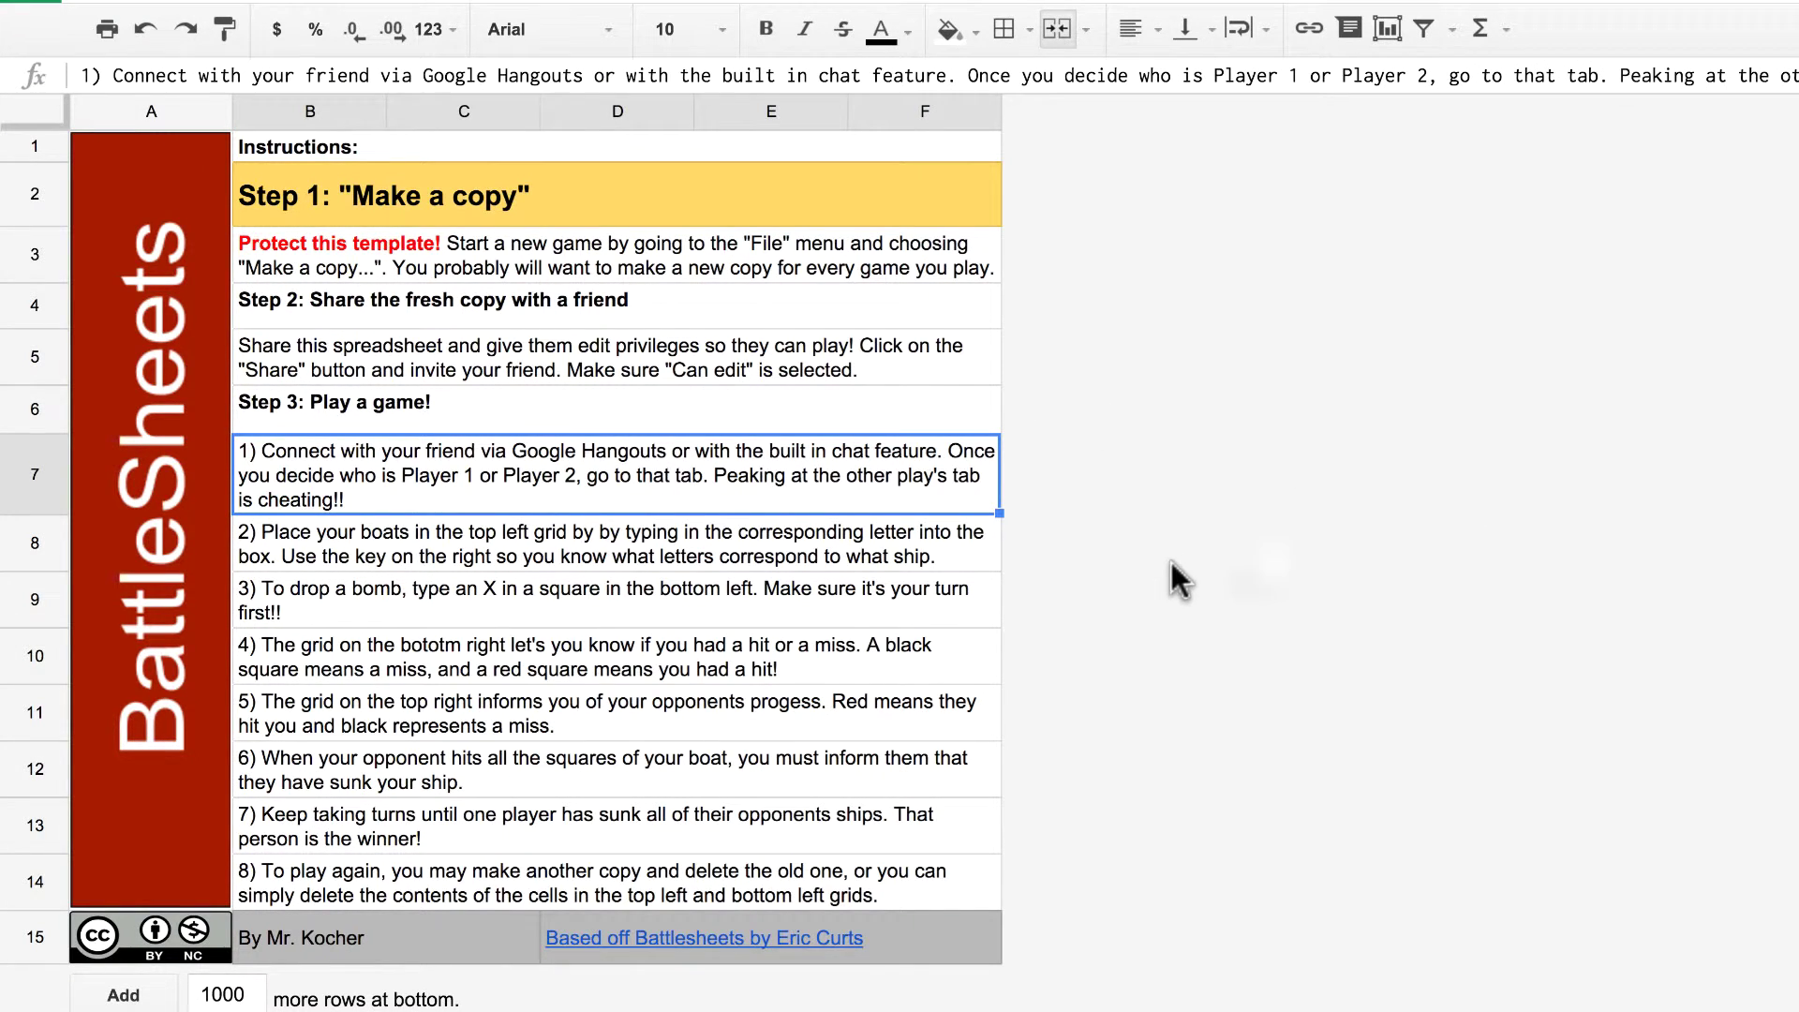
key(Down)
key(Down)
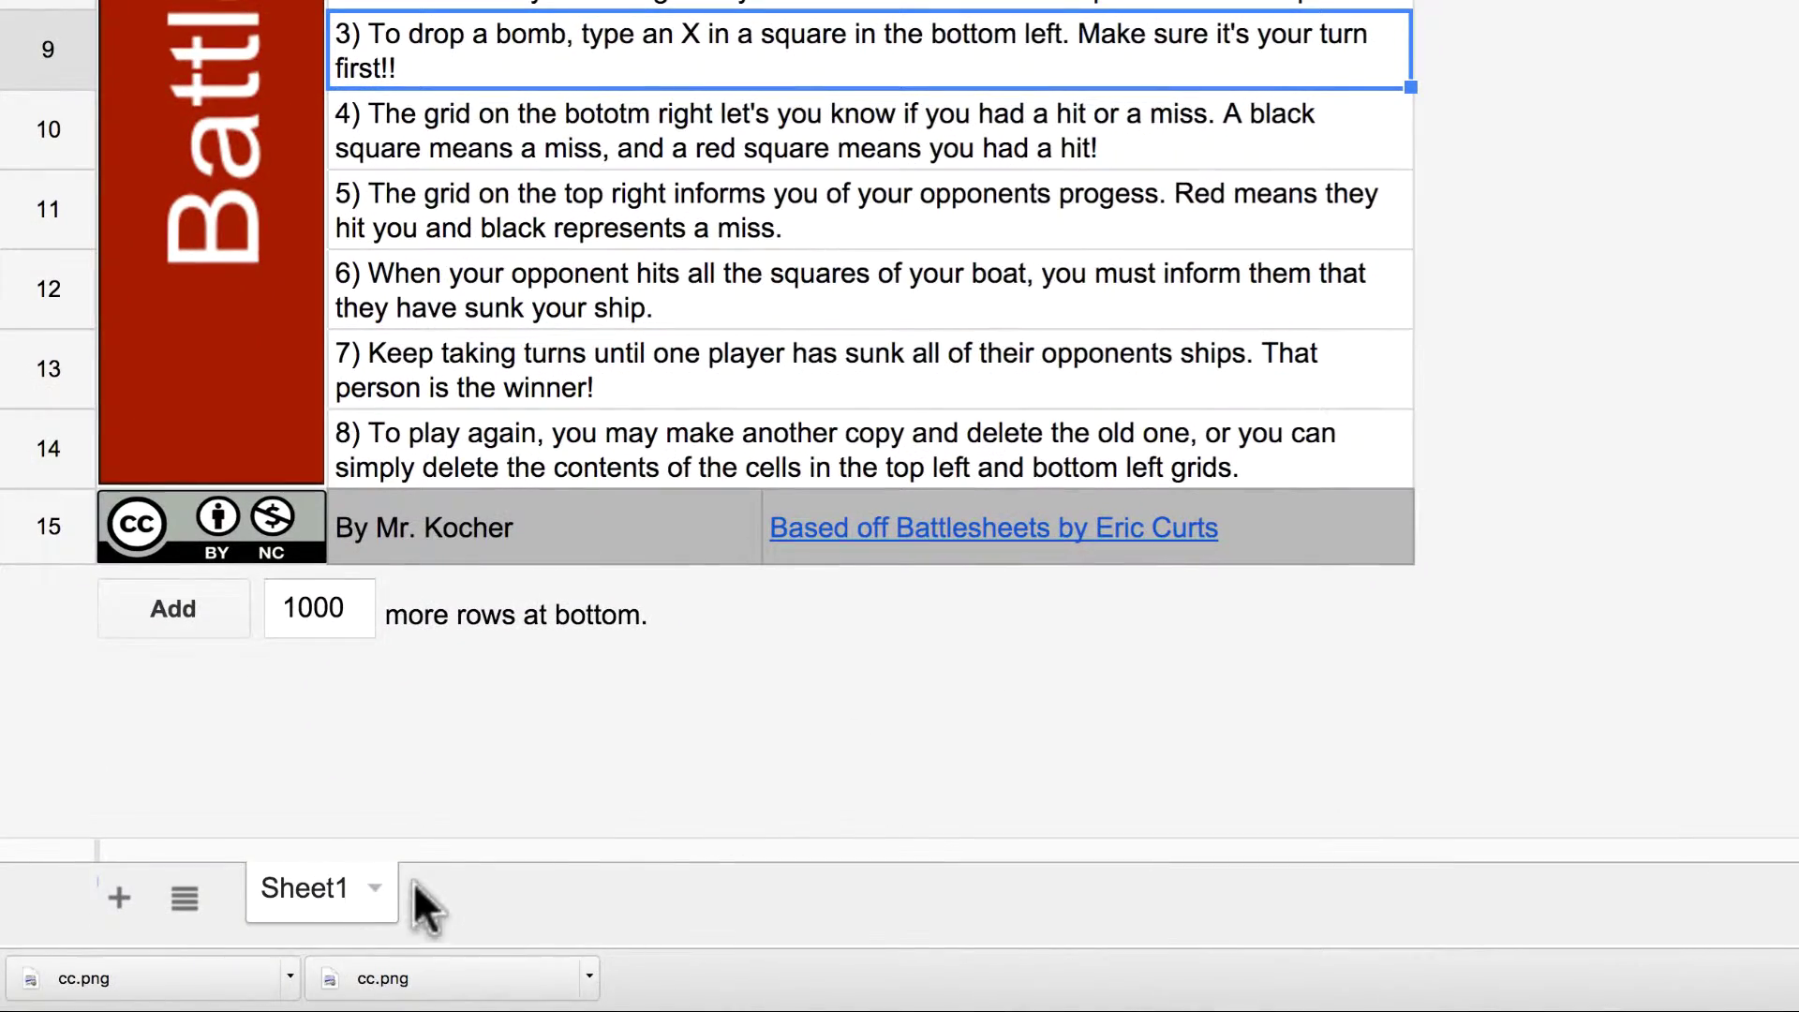
Step: Rename the Sheet1 tab to 'Instructions'
click(379, 888)
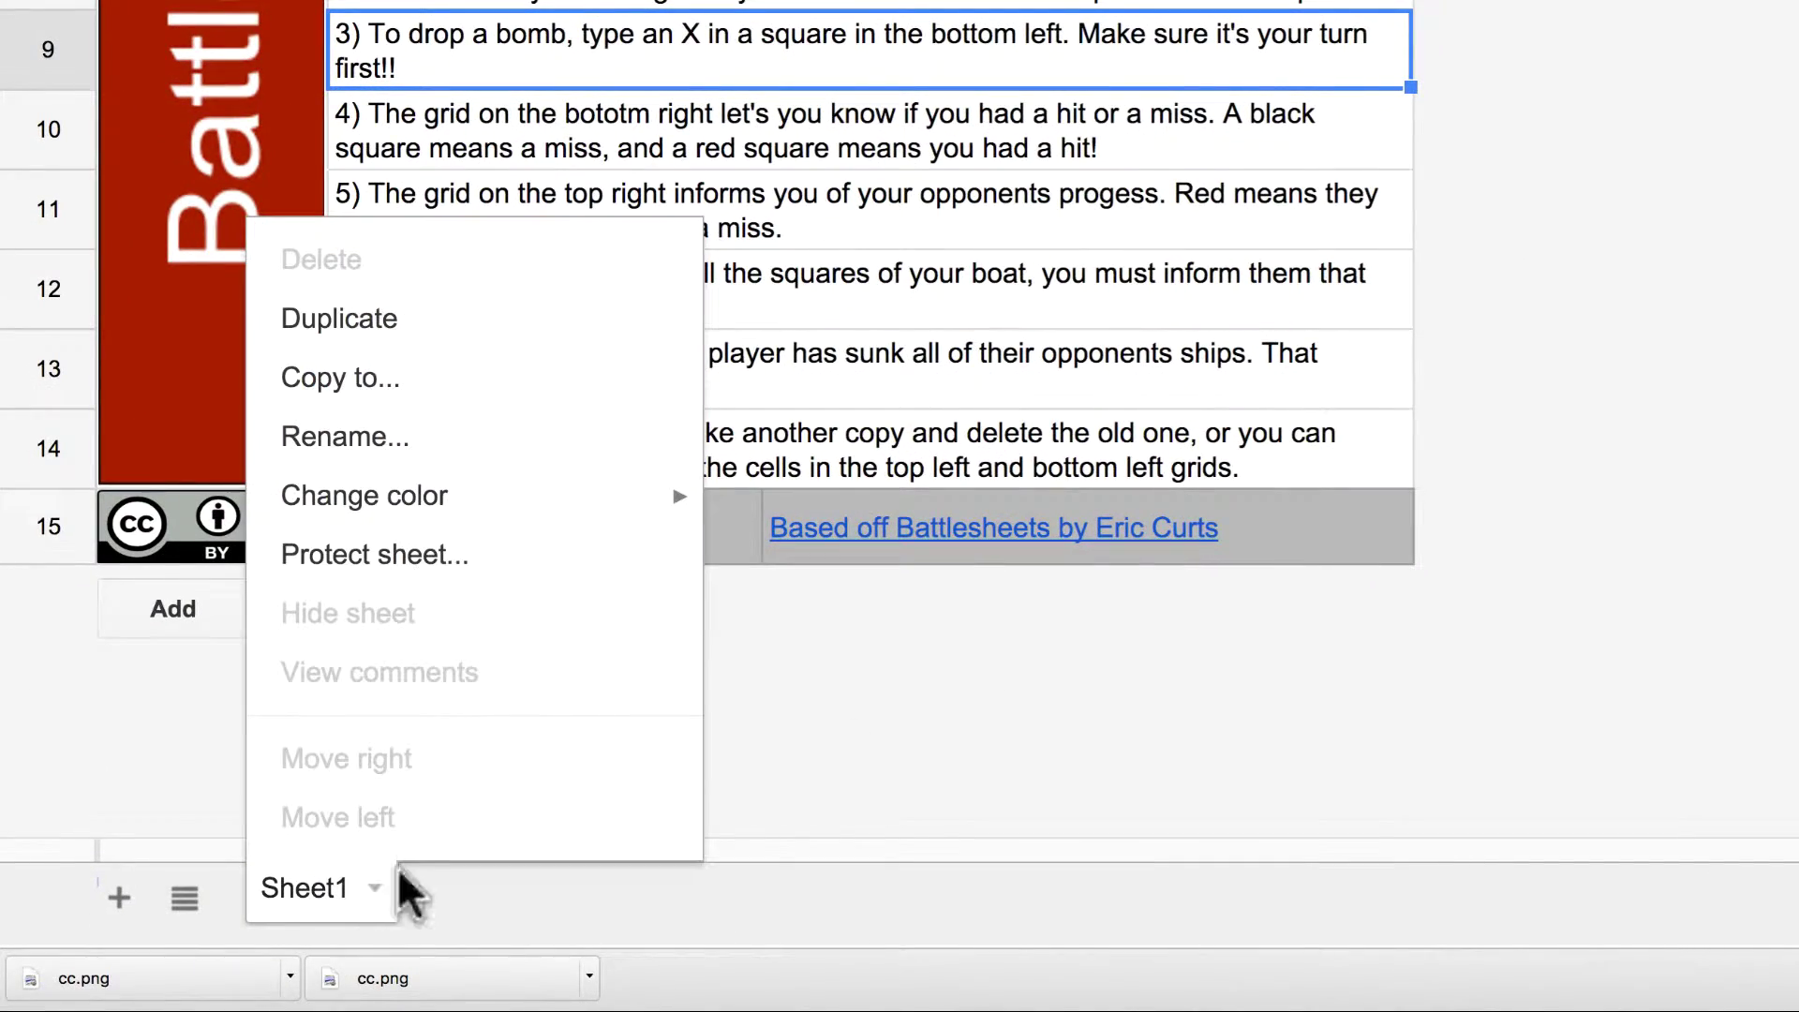
click(424, 436)
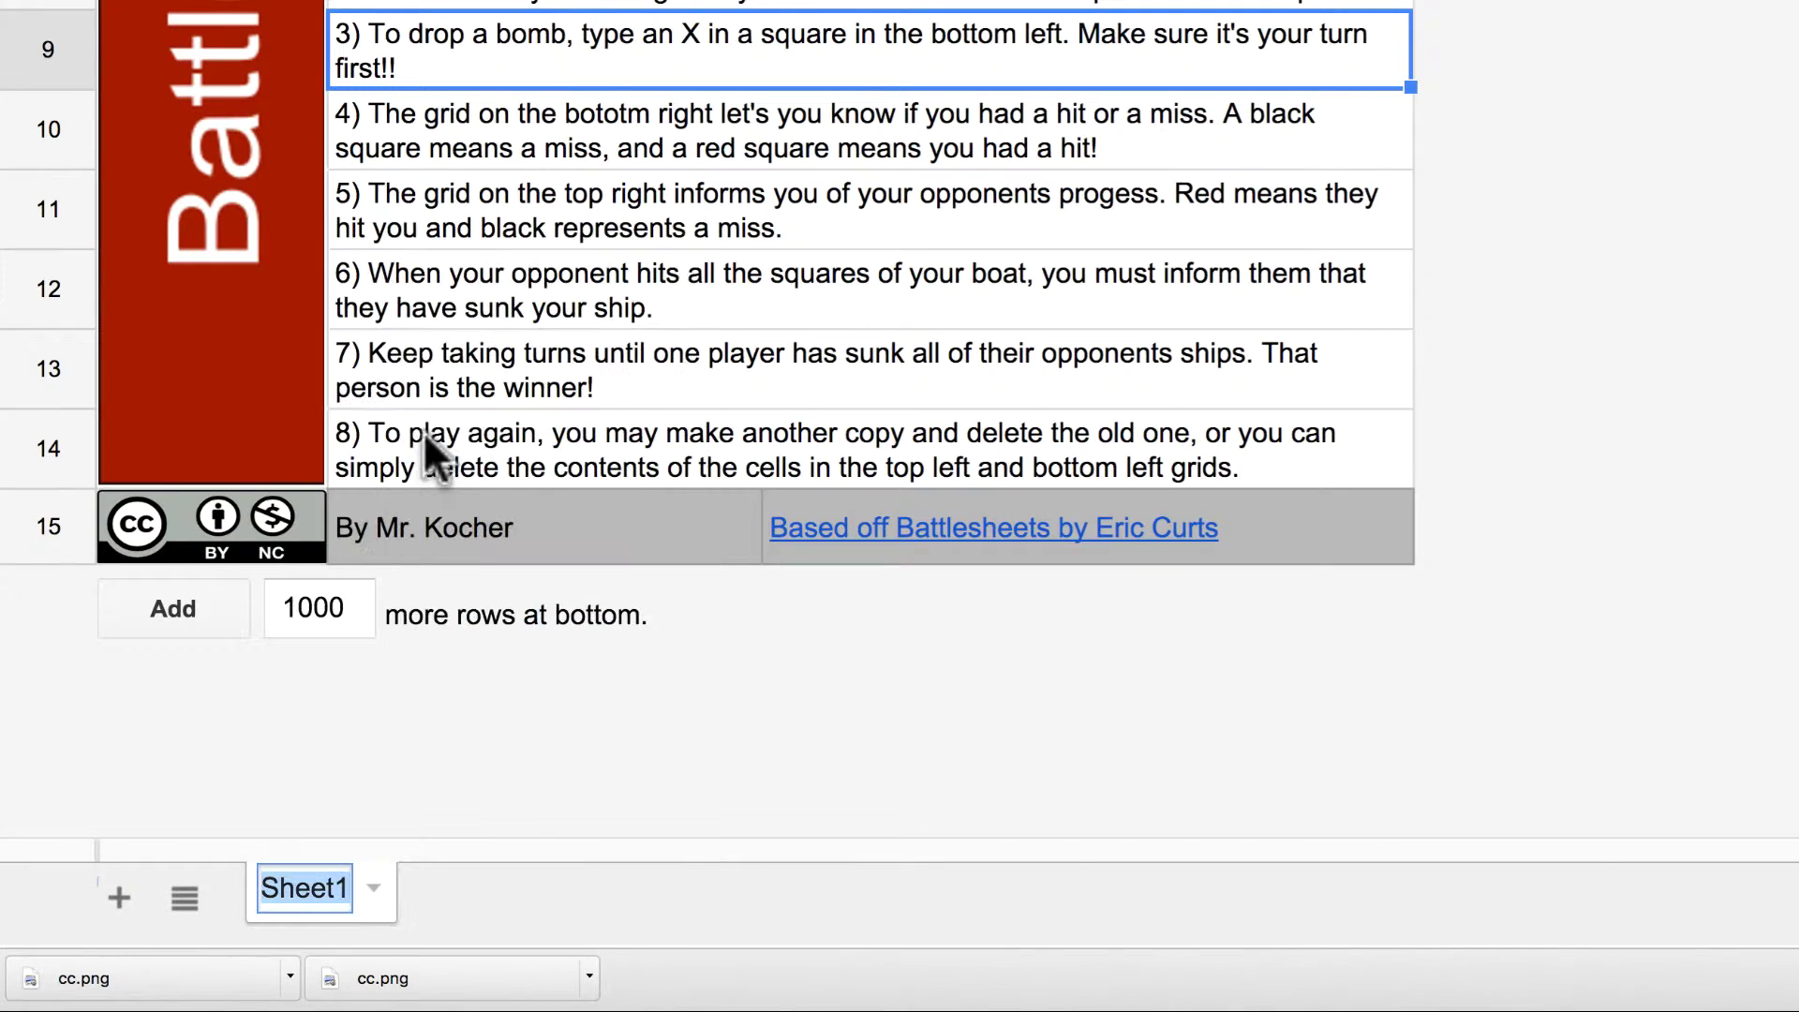
text(Instr)
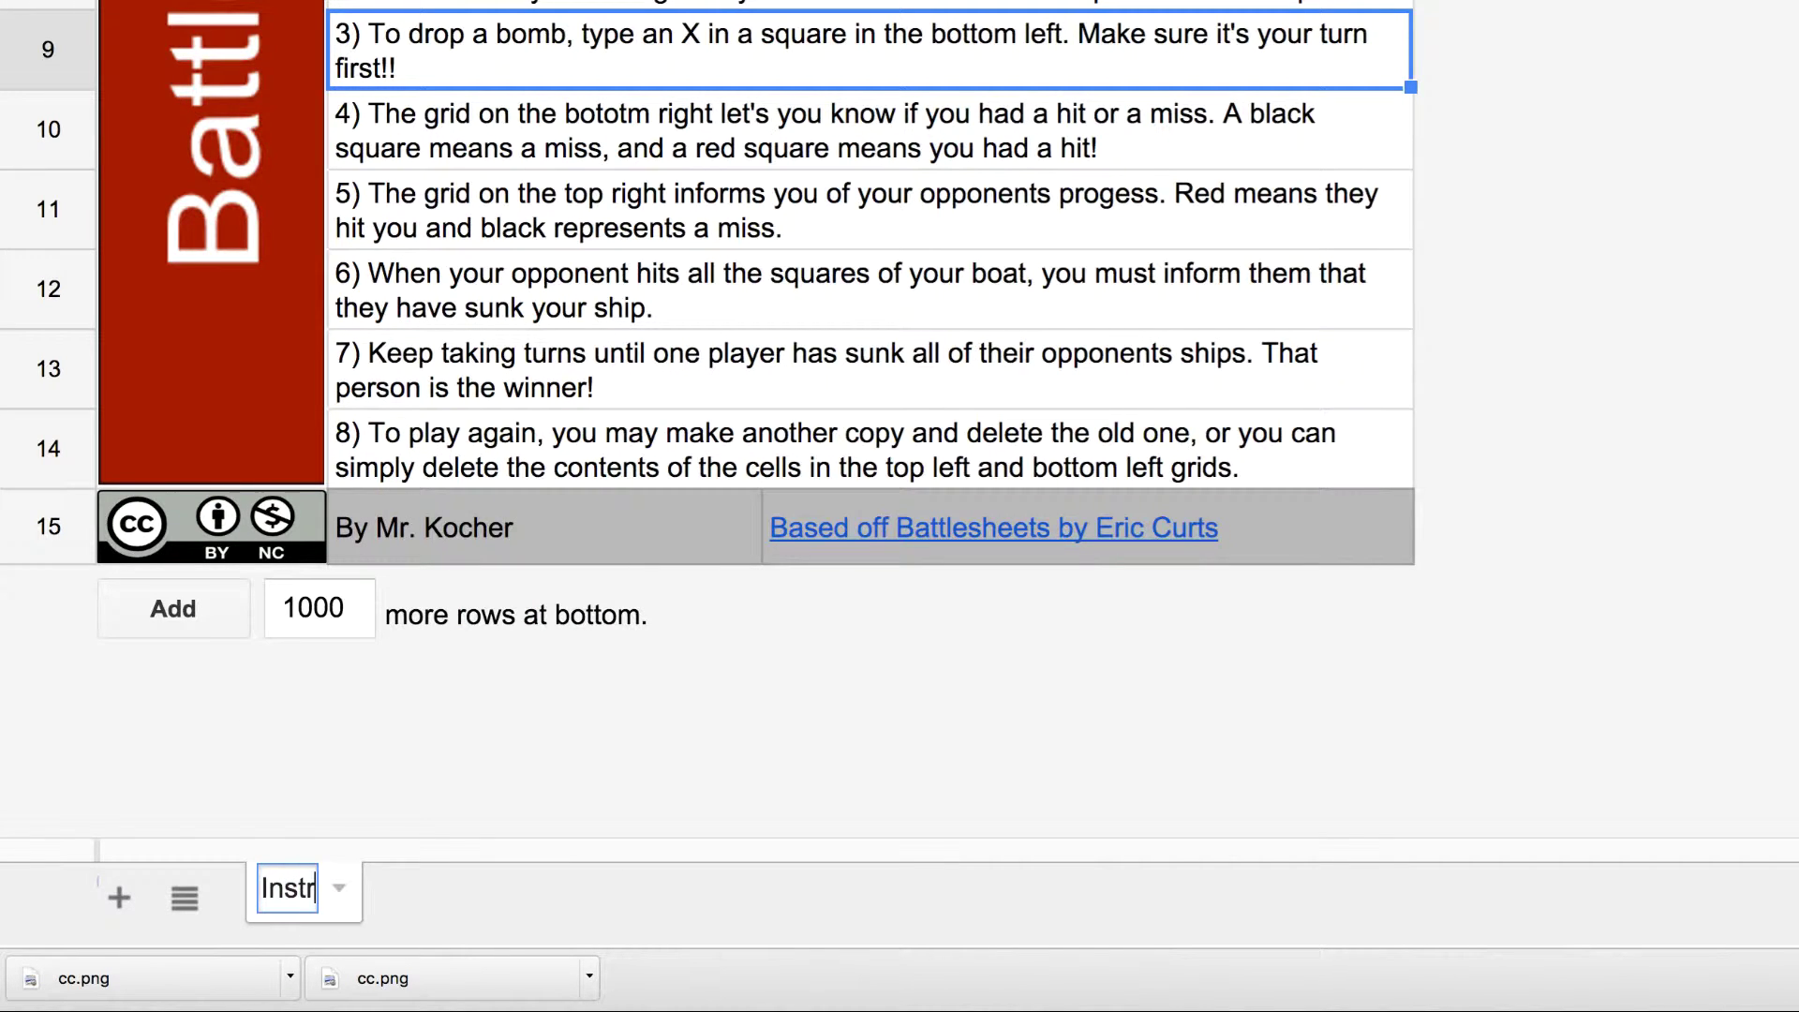
text(uctions)
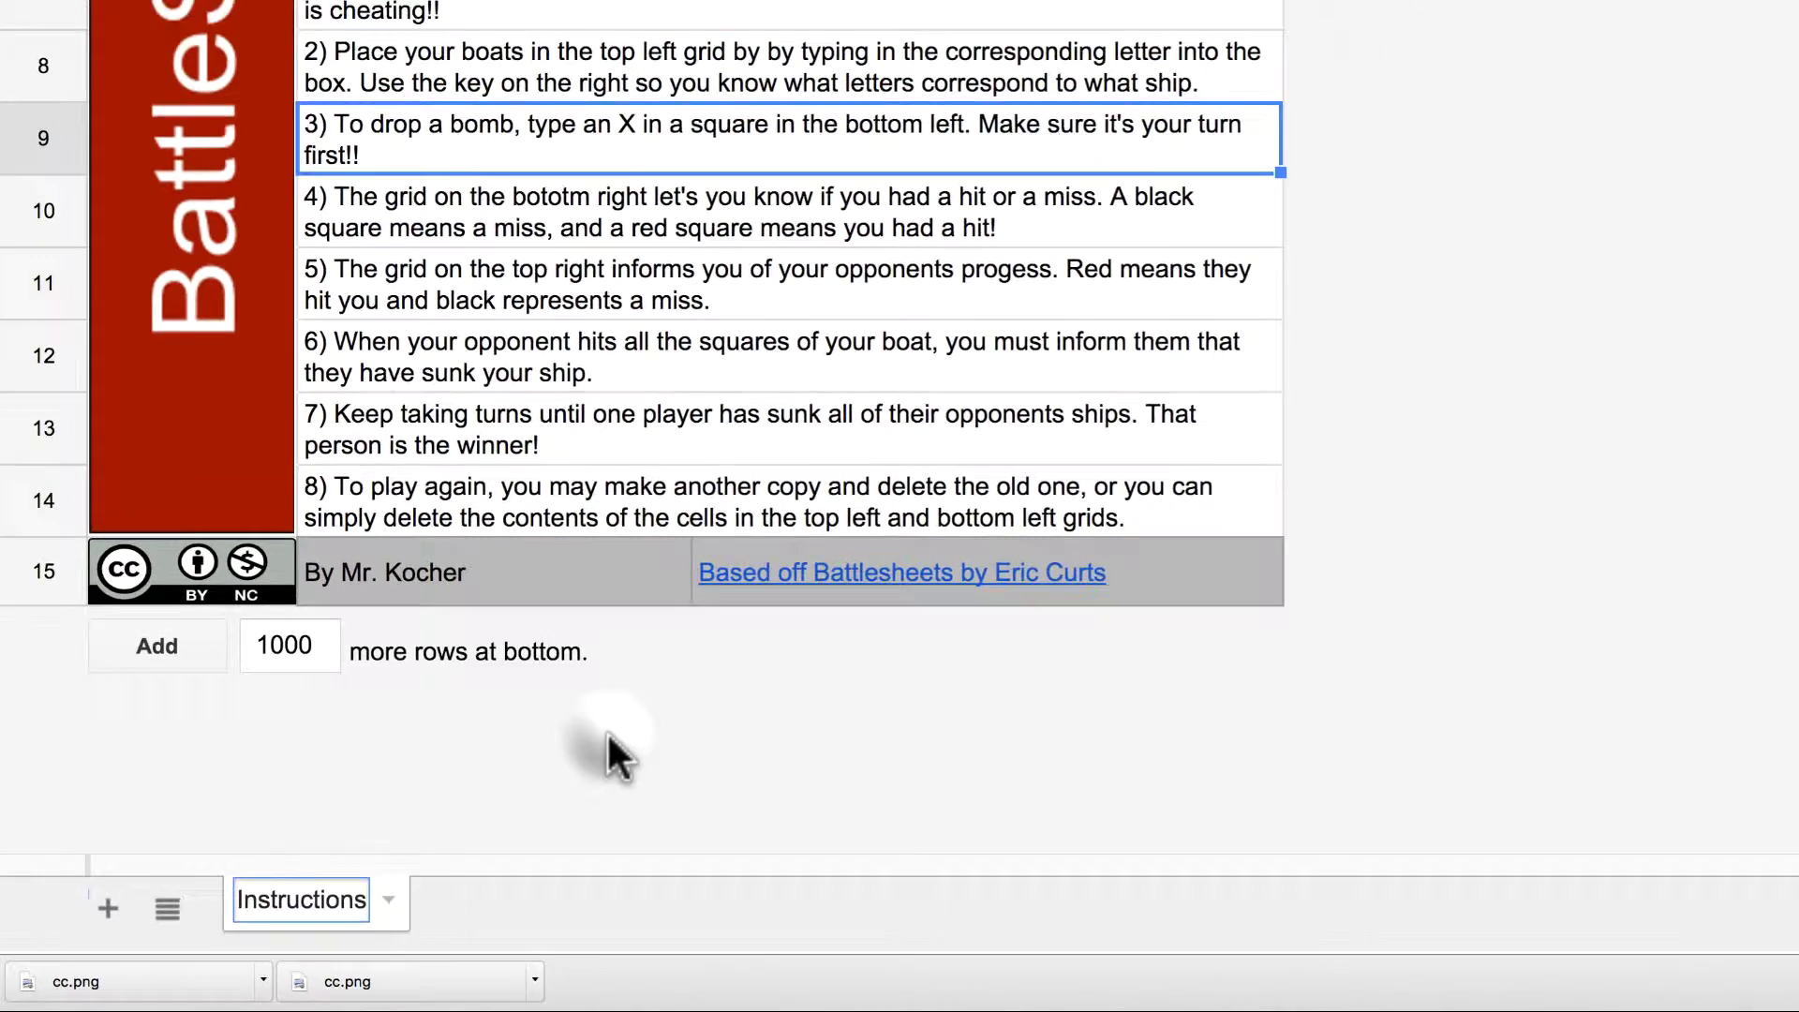
key(Return)
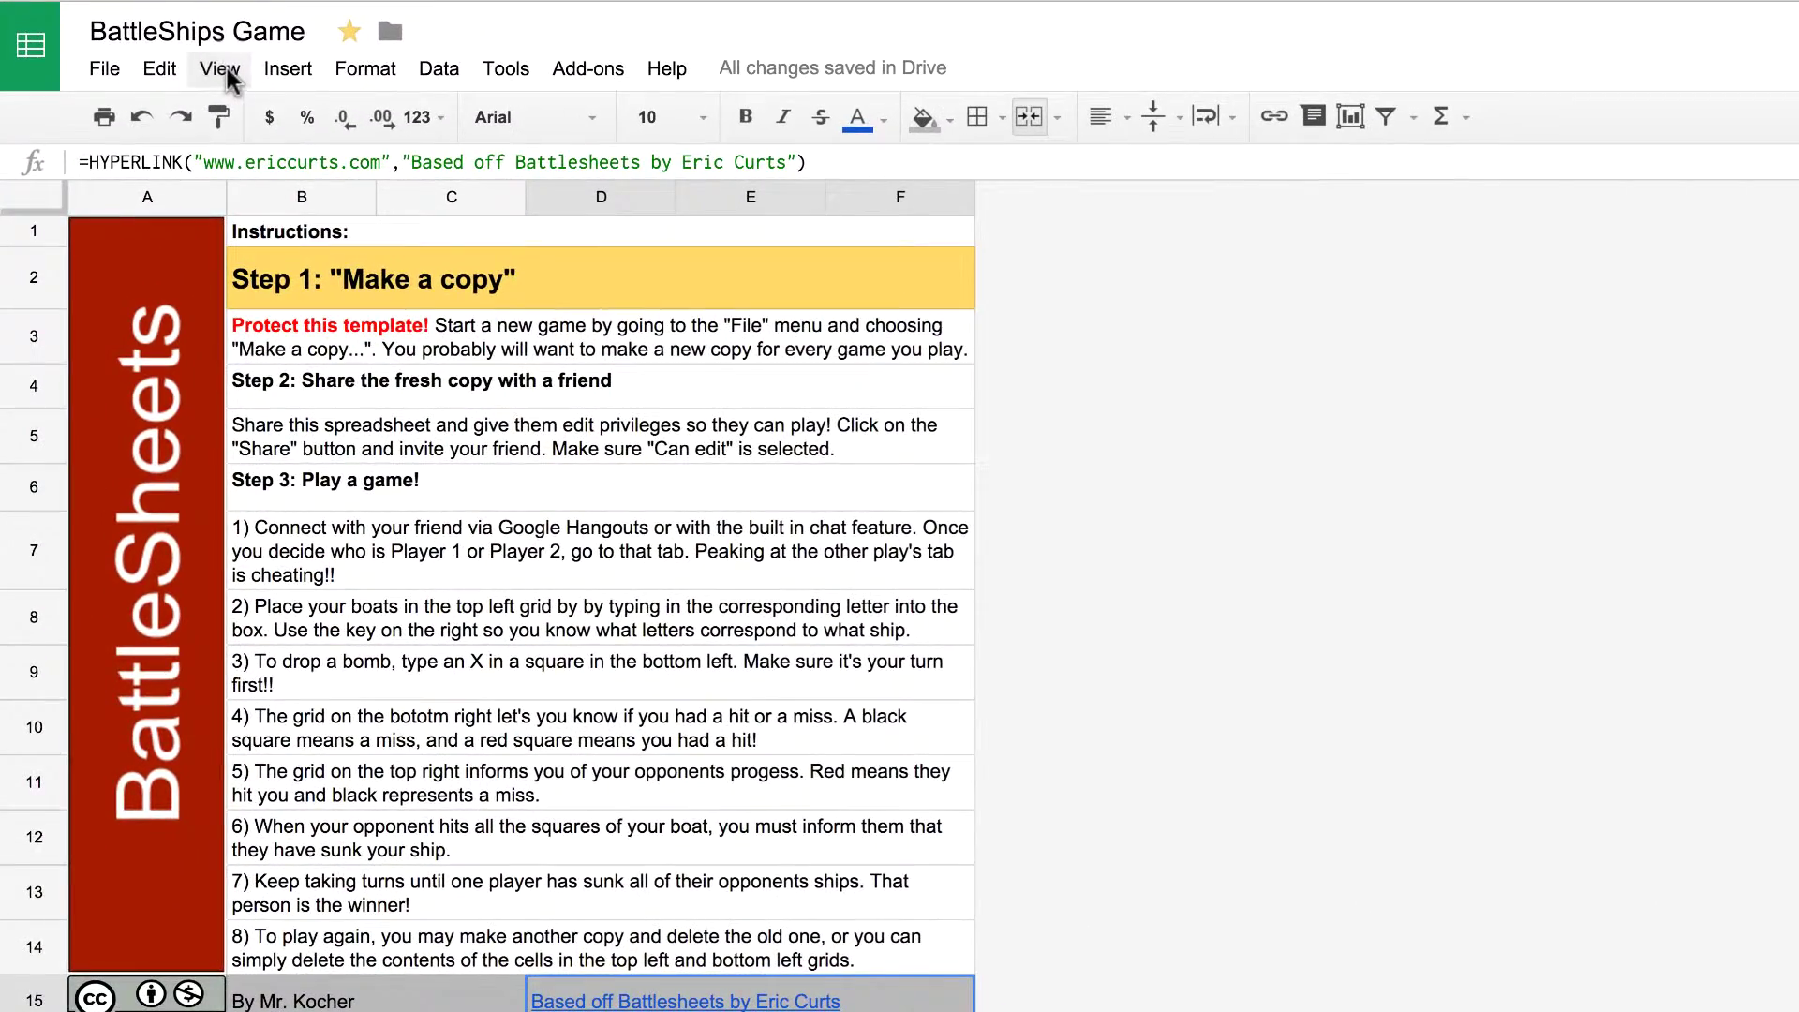
Step: Switch off Gridlines in the View menu so the sheet shows no grid
click(222, 69)
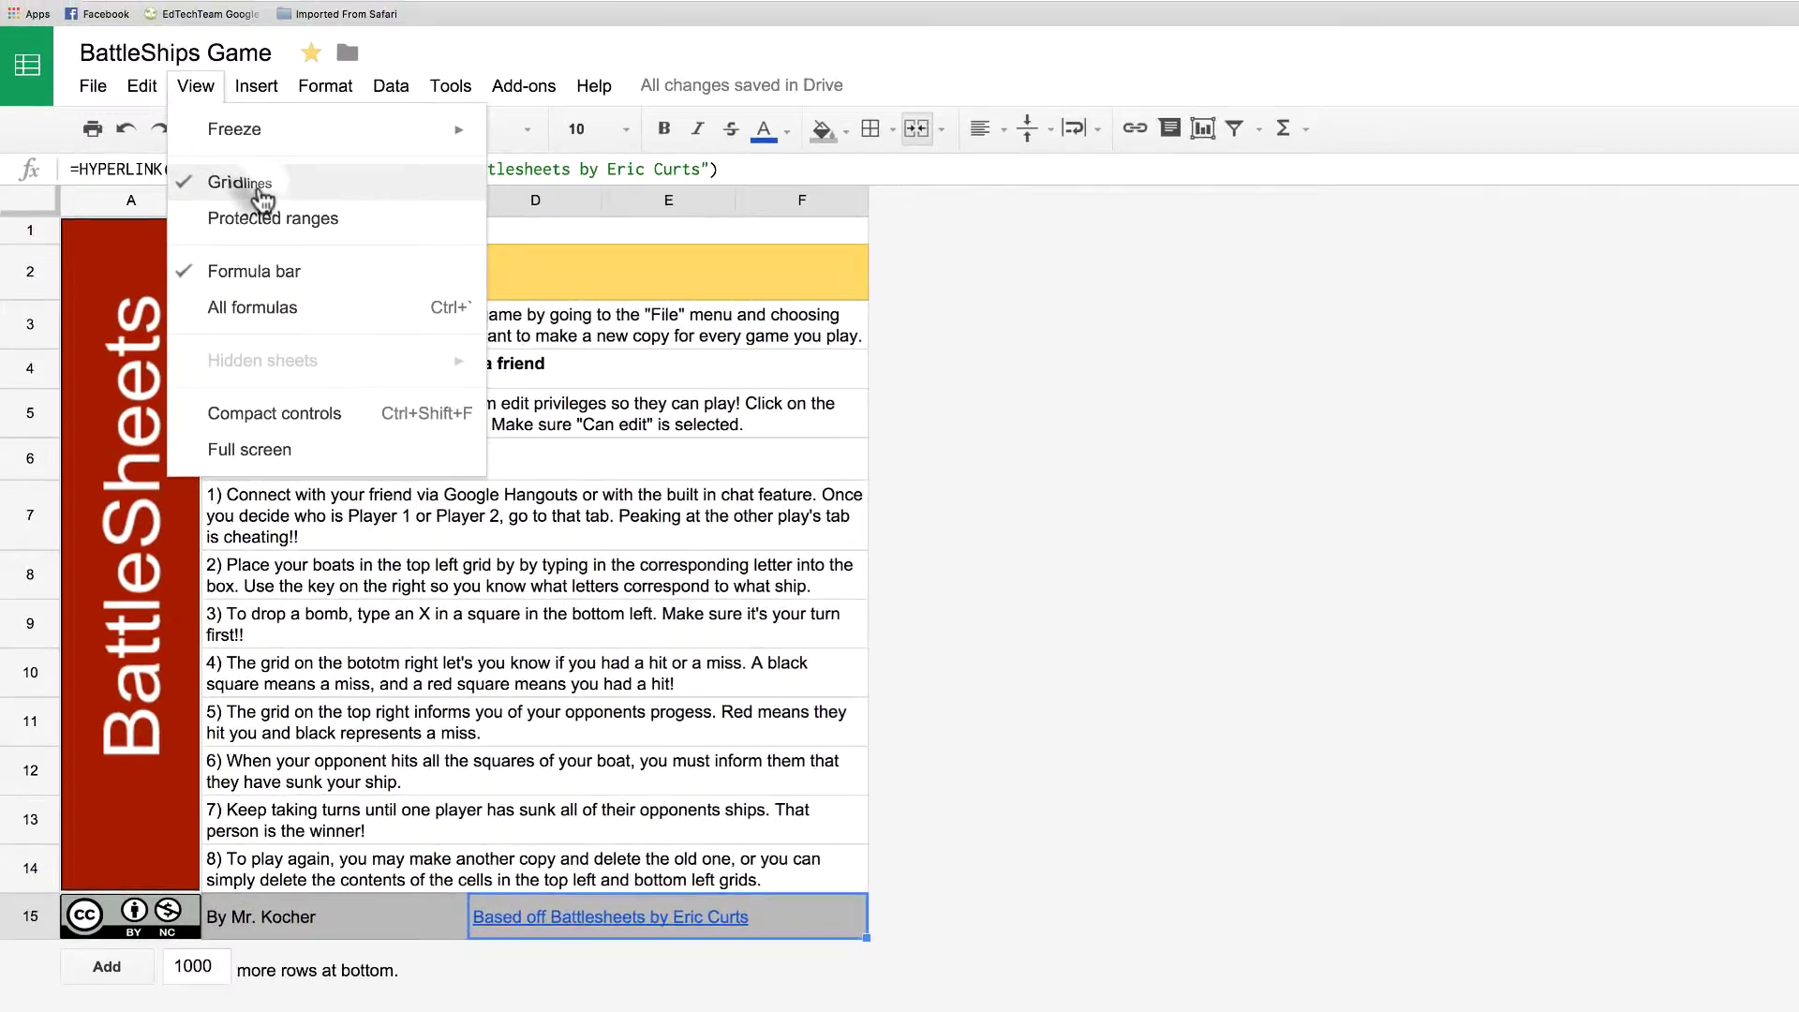
click(262, 194)
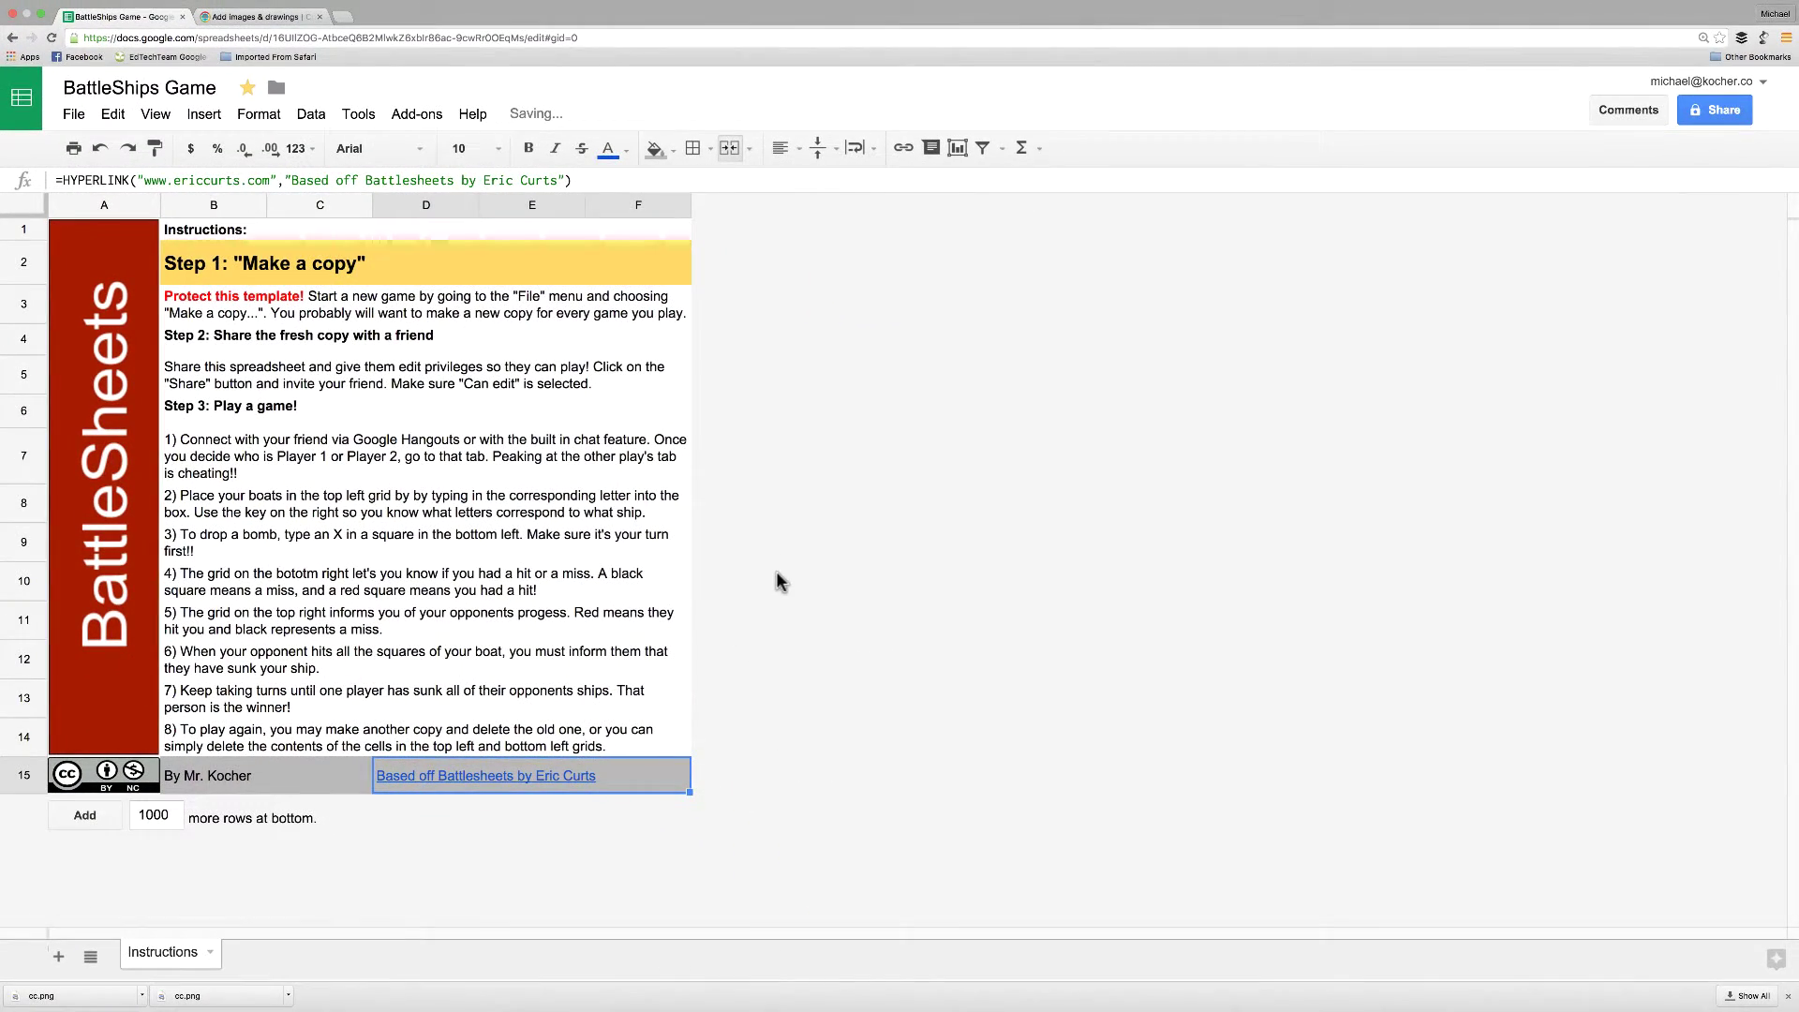